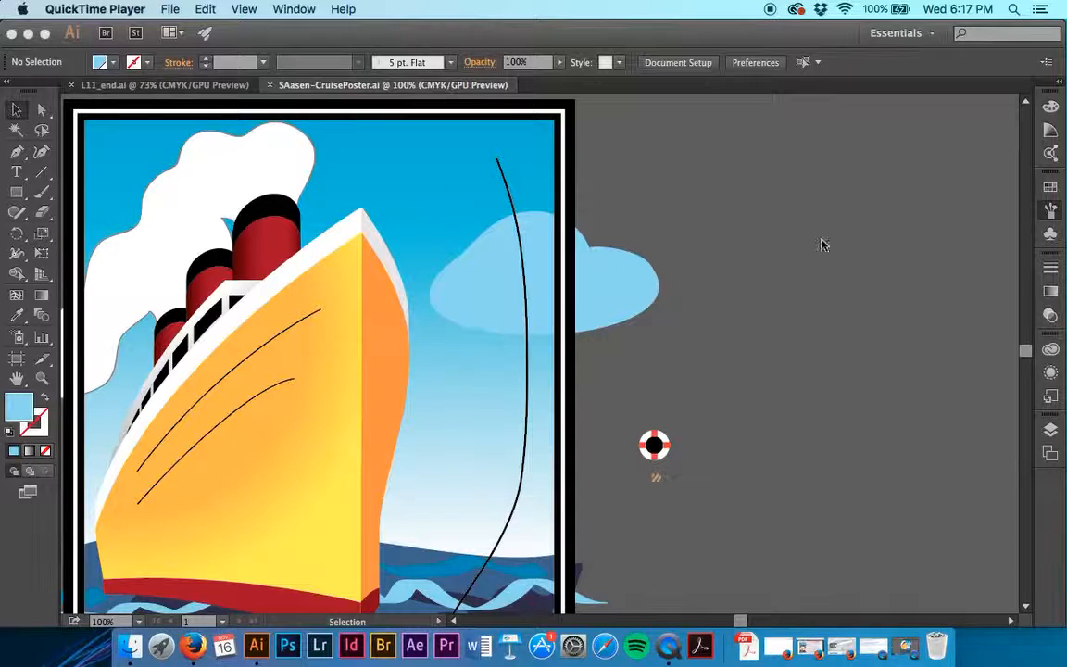
Set the brush list to show art brushes and hide the calligraphic brushes.
click(1053, 211)
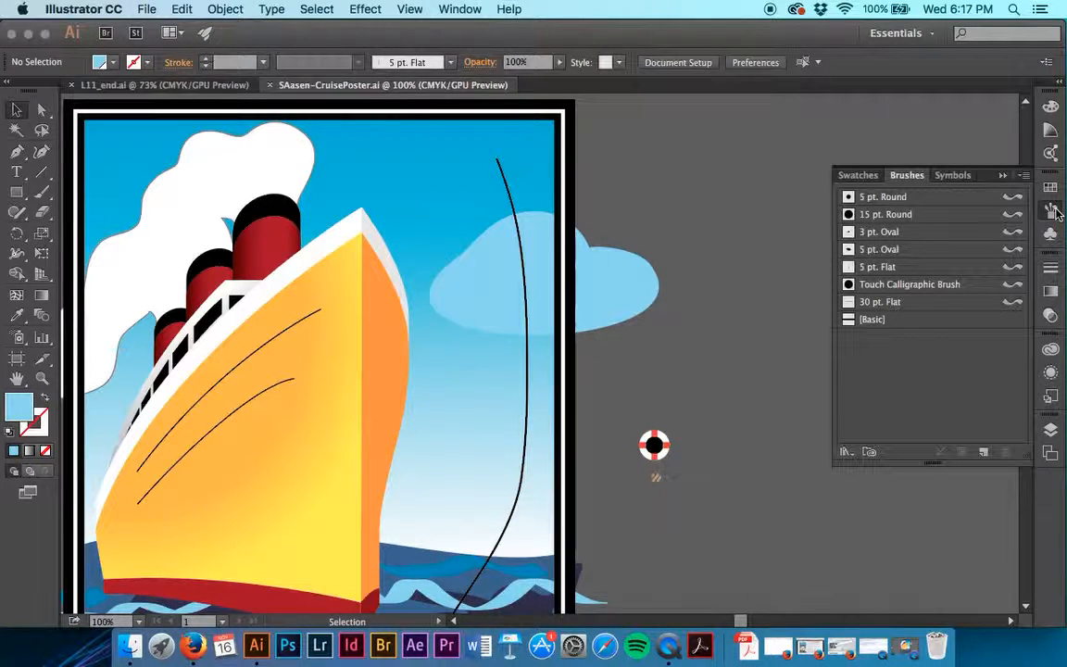
click(1023, 176)
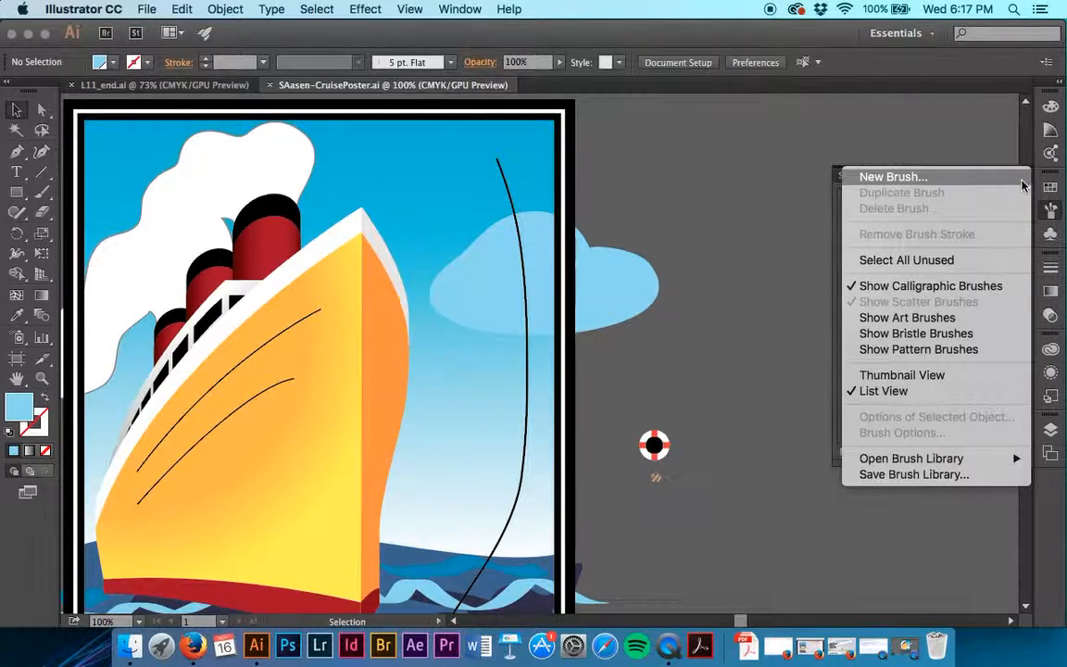
click(973, 318)
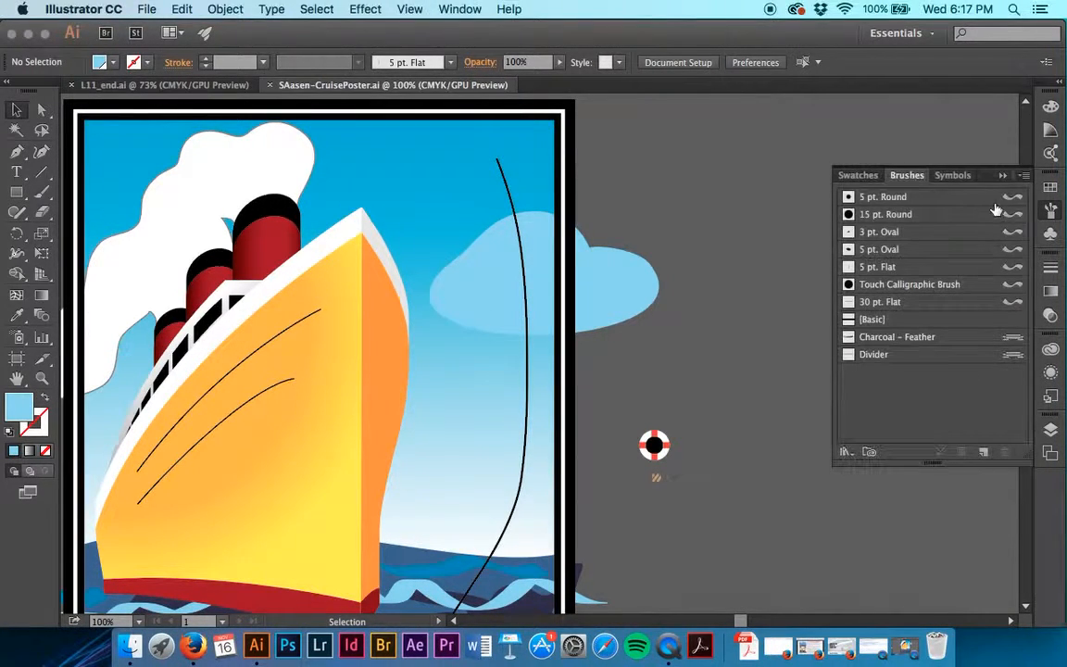
click(1019, 181)
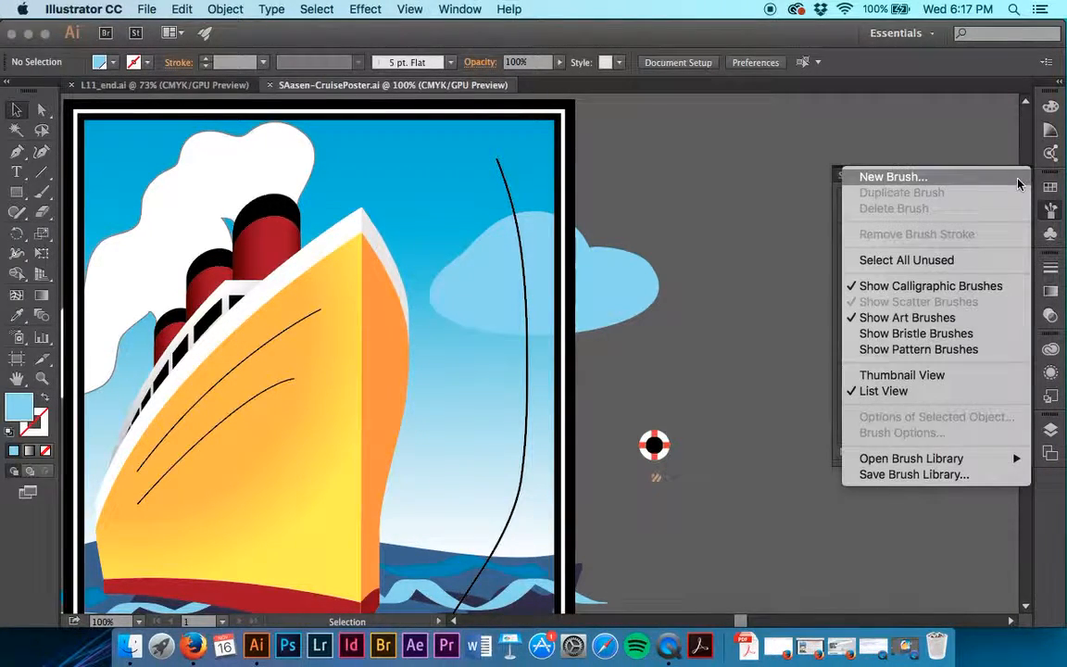
click(951, 289)
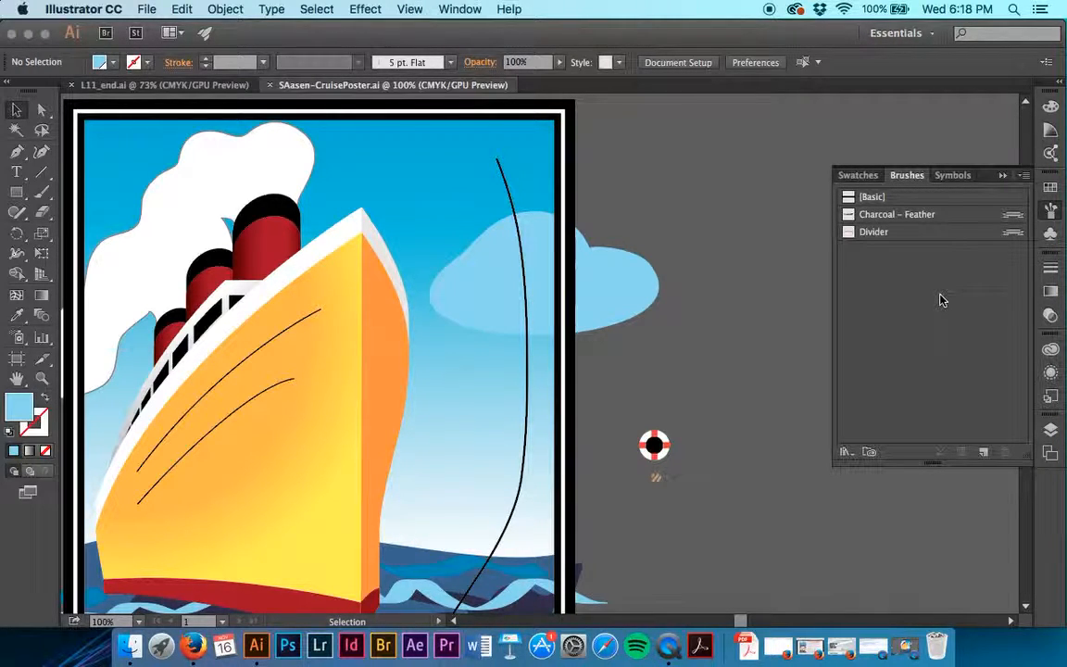
Open the Artistic_Paintbrush brush library as an enlarged list, choose Brush 3 for the document, and close the library.
click(846, 452)
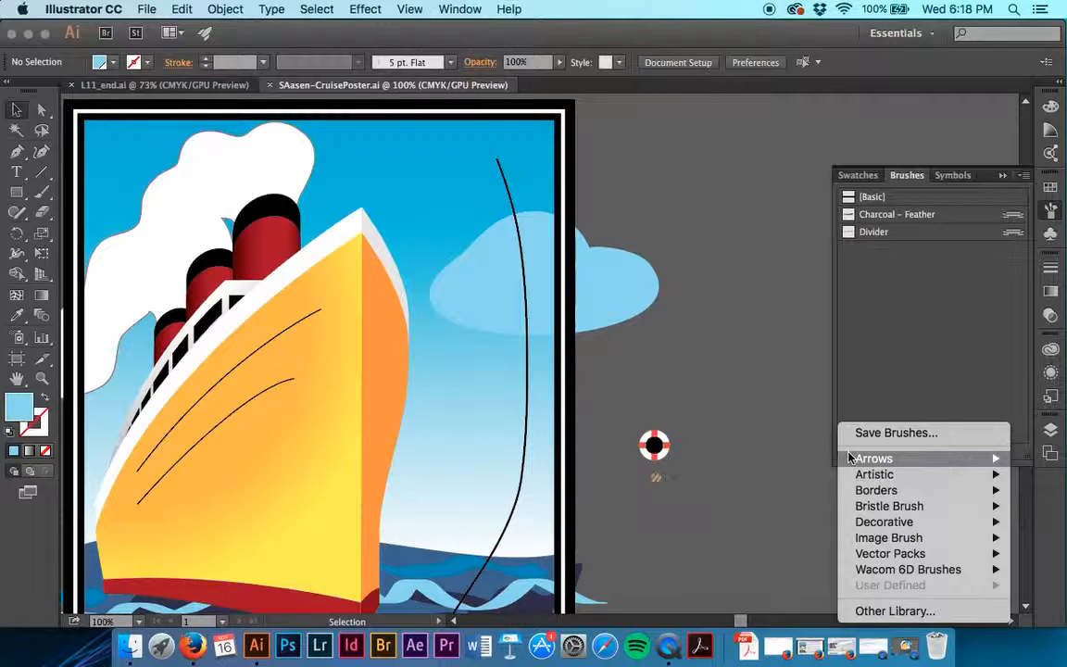
mouse_move(871, 474)
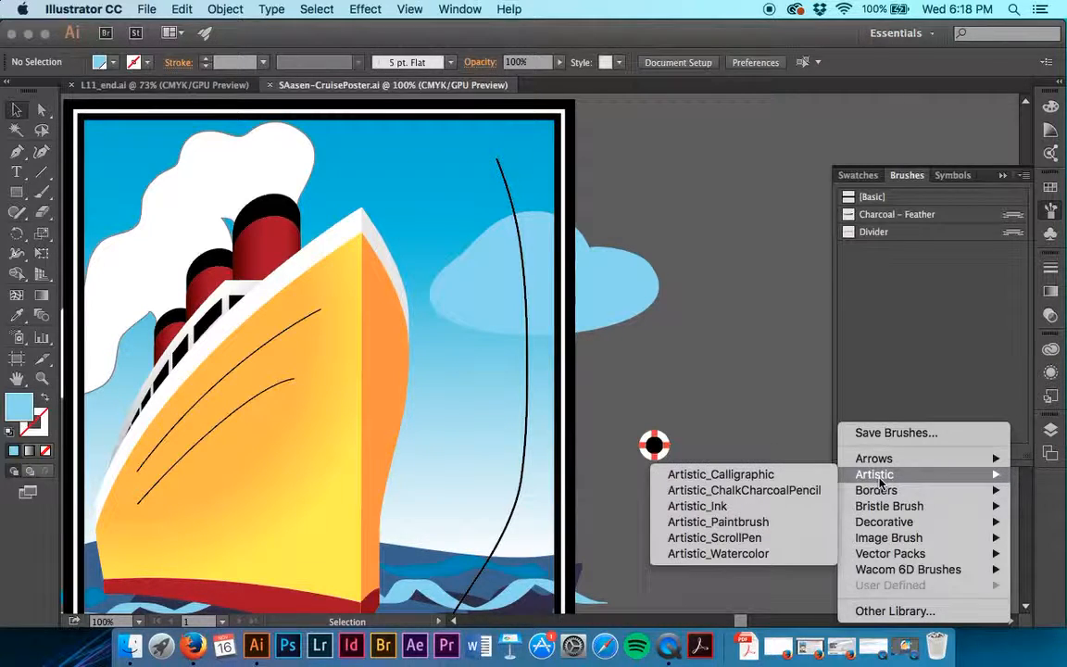
click(781, 521)
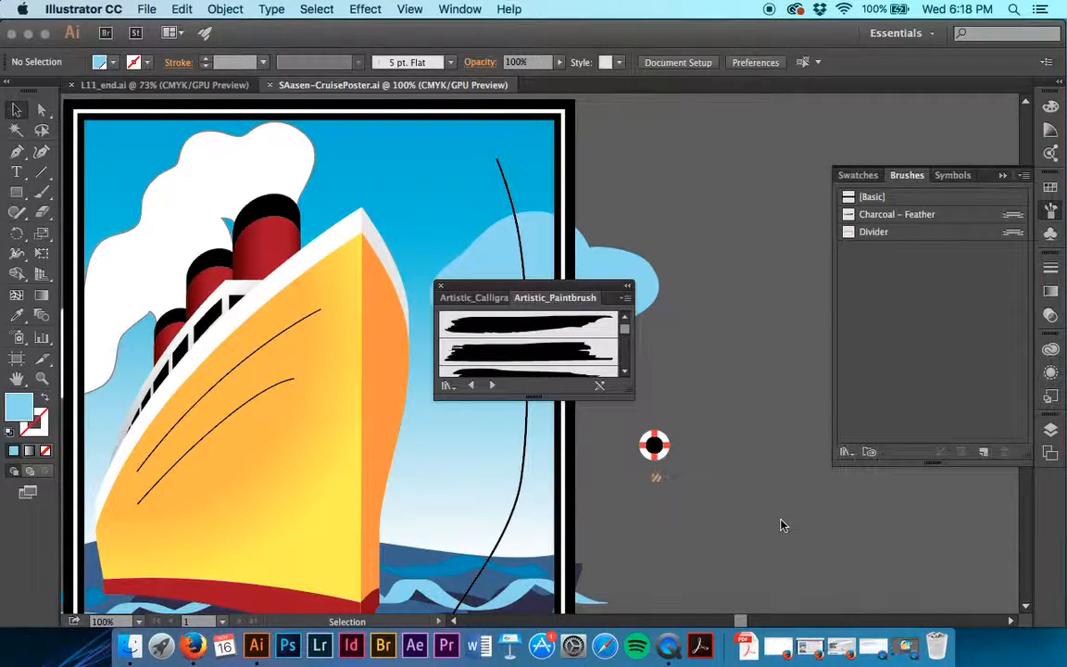
drag(540, 398, 525, 583)
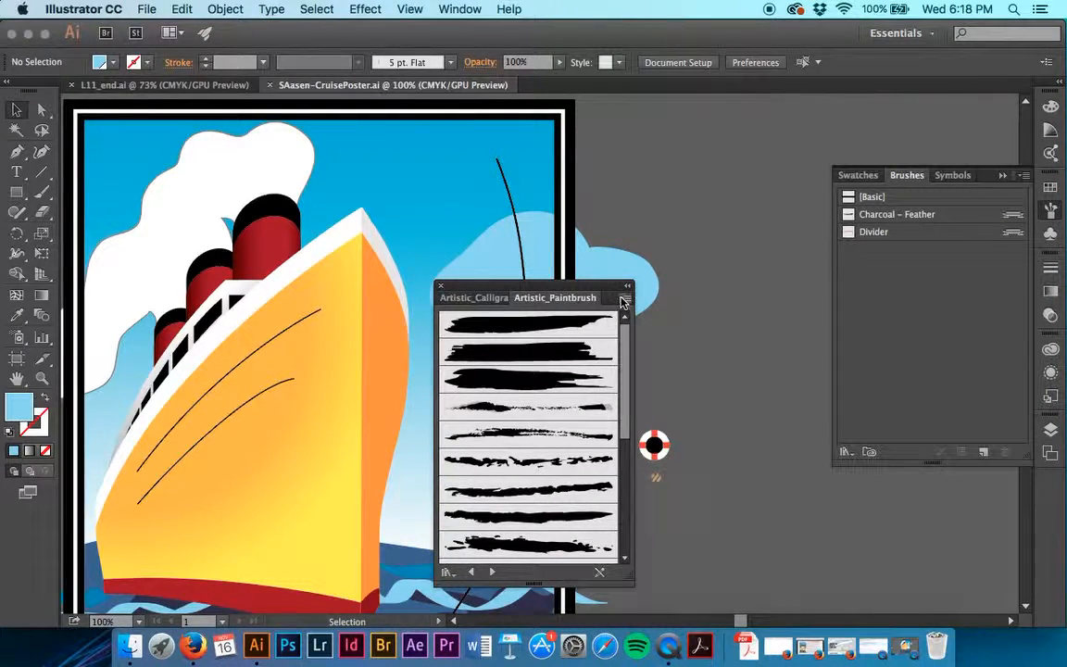
click(625, 297)
click(668, 372)
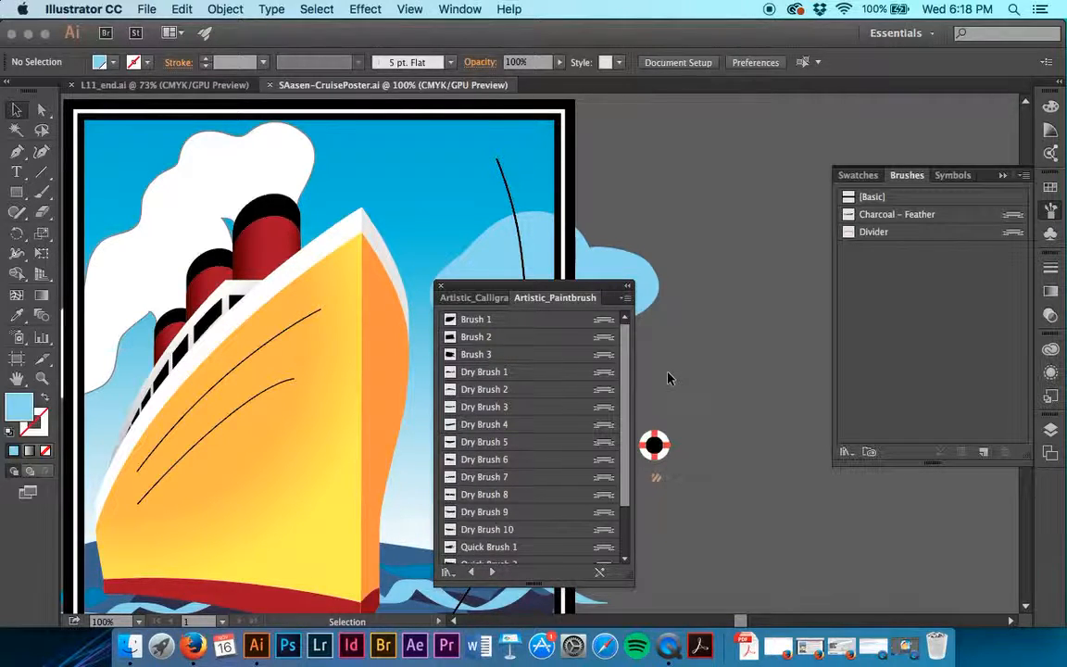
click(501, 357)
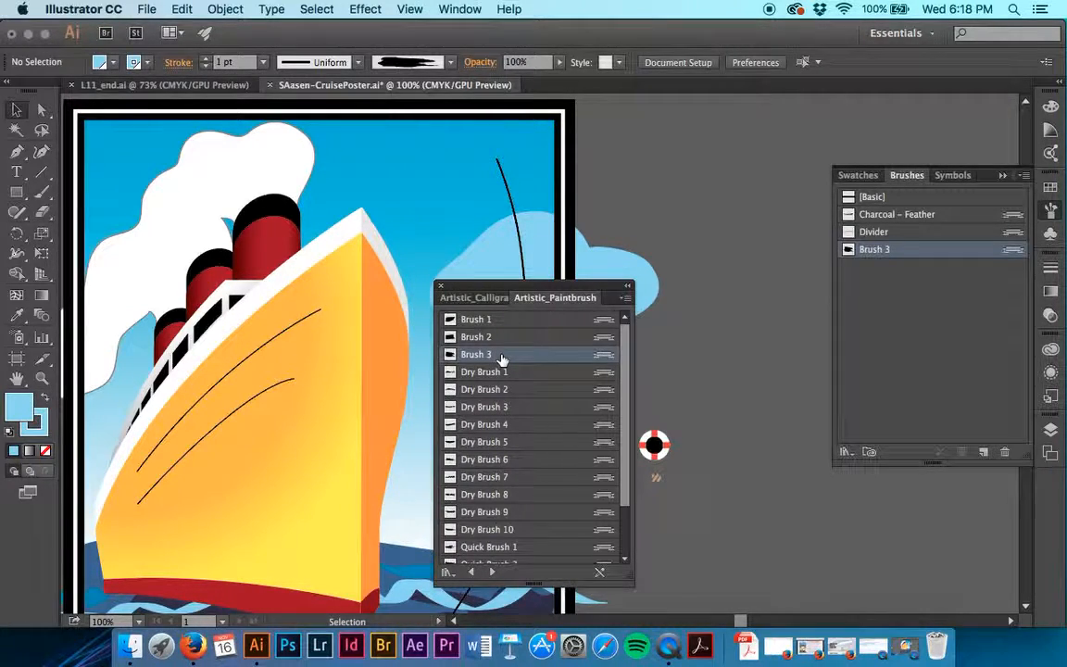
click(442, 286)
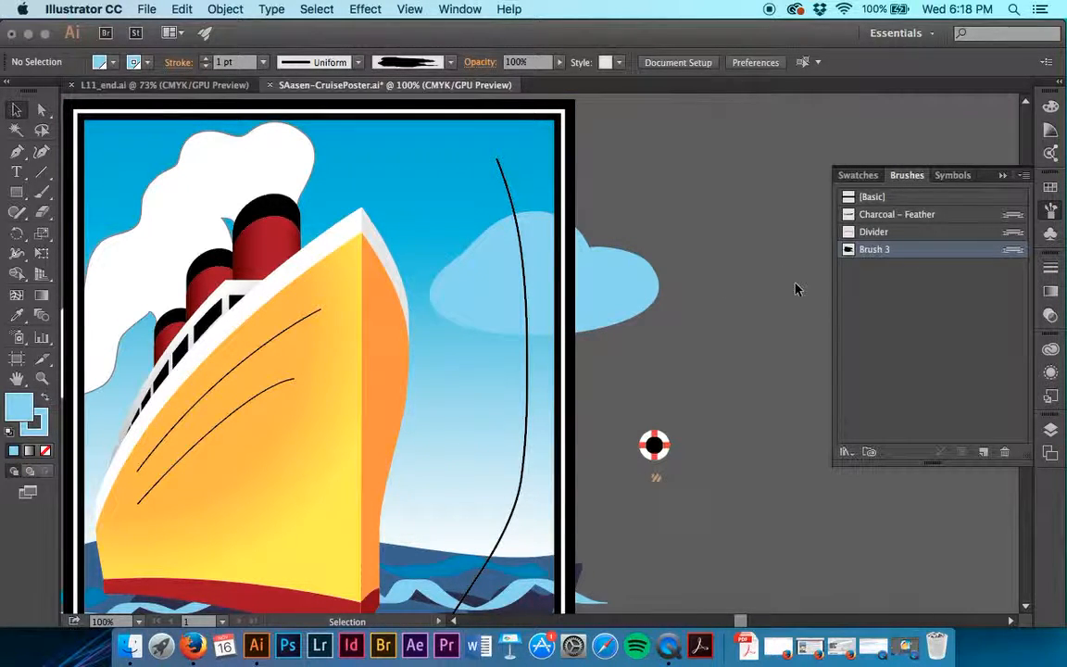
Activate the Paintbrush tool with no fill and a white stroke.
key(b)
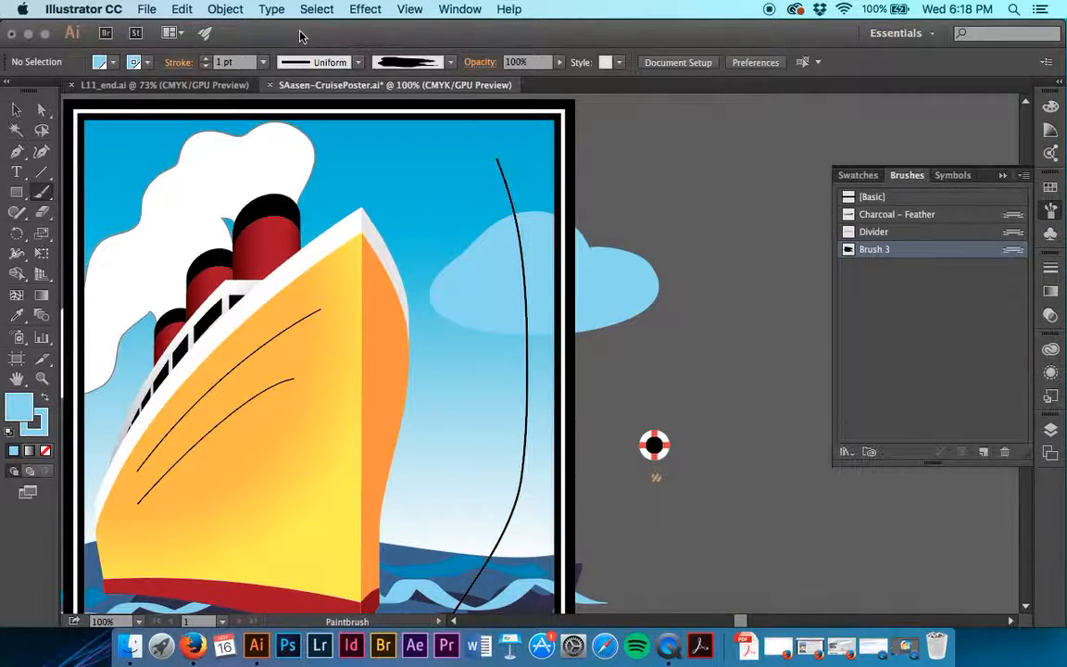
click(100, 65)
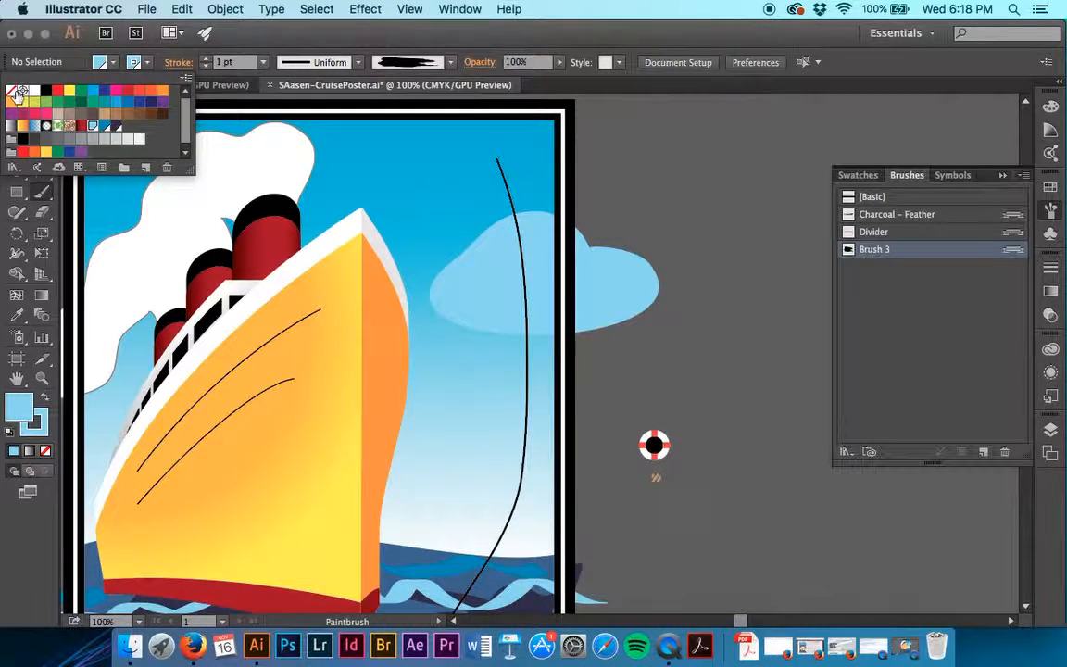
click(13, 92)
click(135, 63)
click(34, 91)
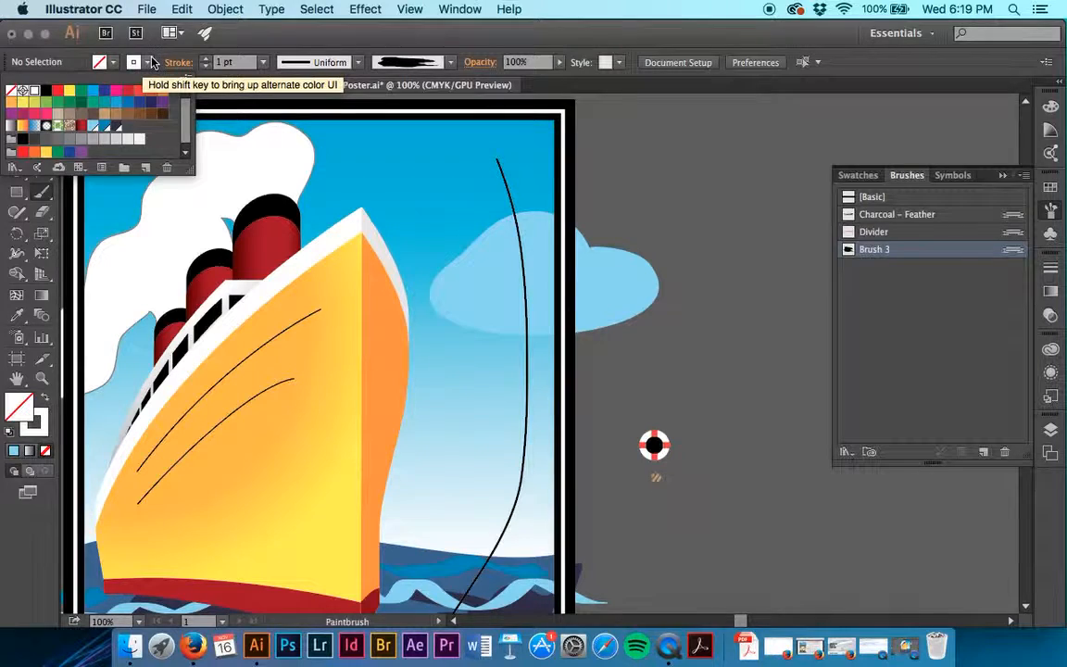
click(139, 63)
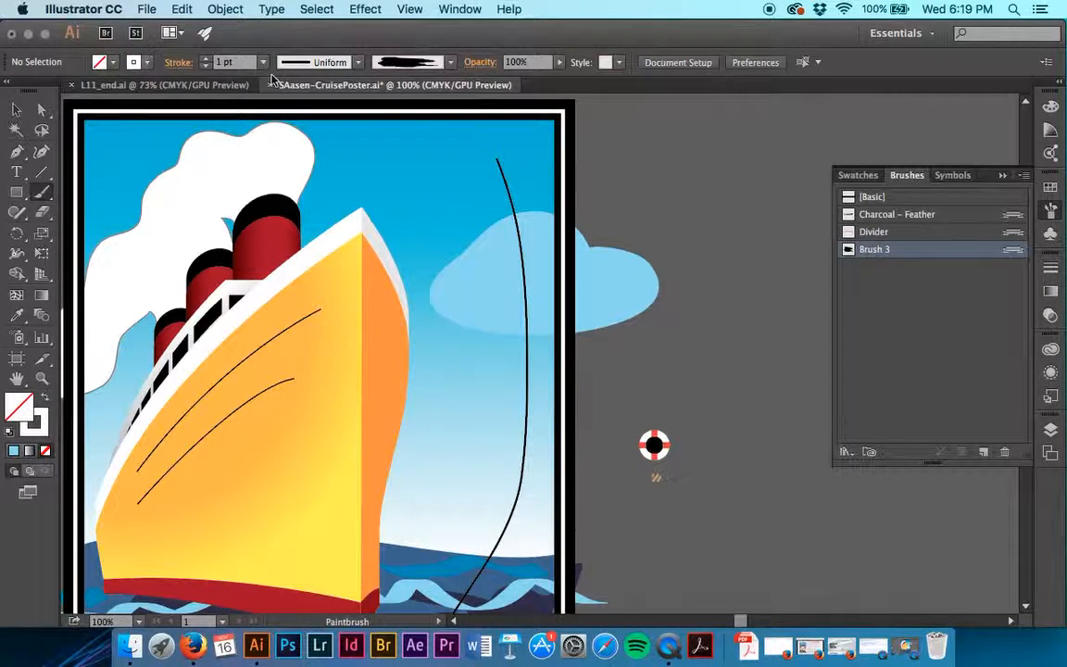
Make the spray layer, directly above the Ship layer, the active layer.
click(1049, 431)
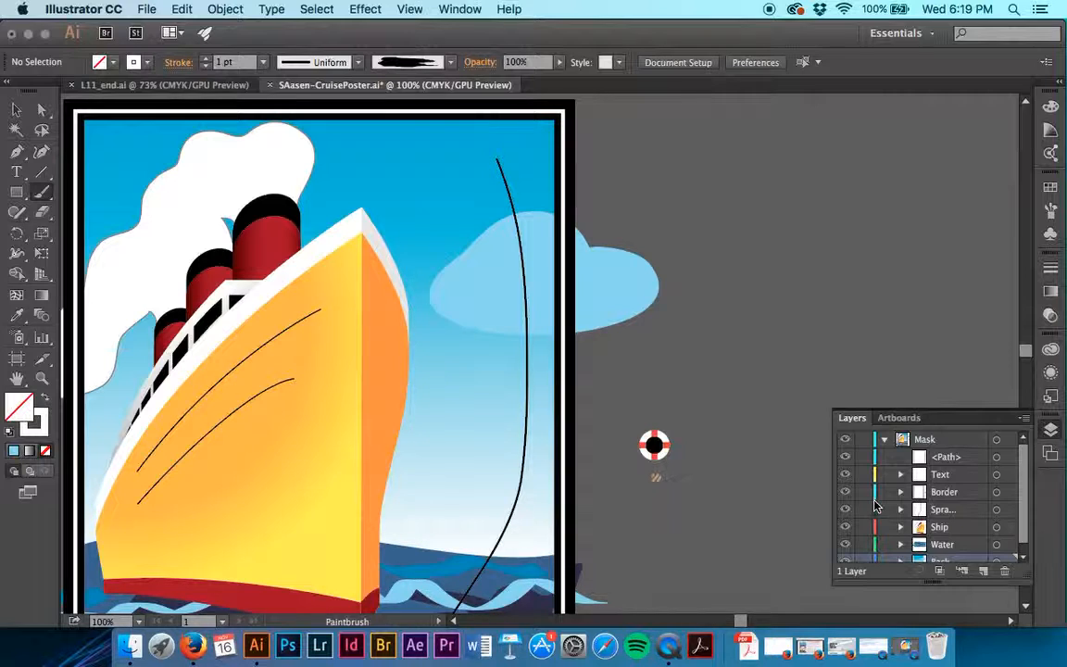
click(964, 516)
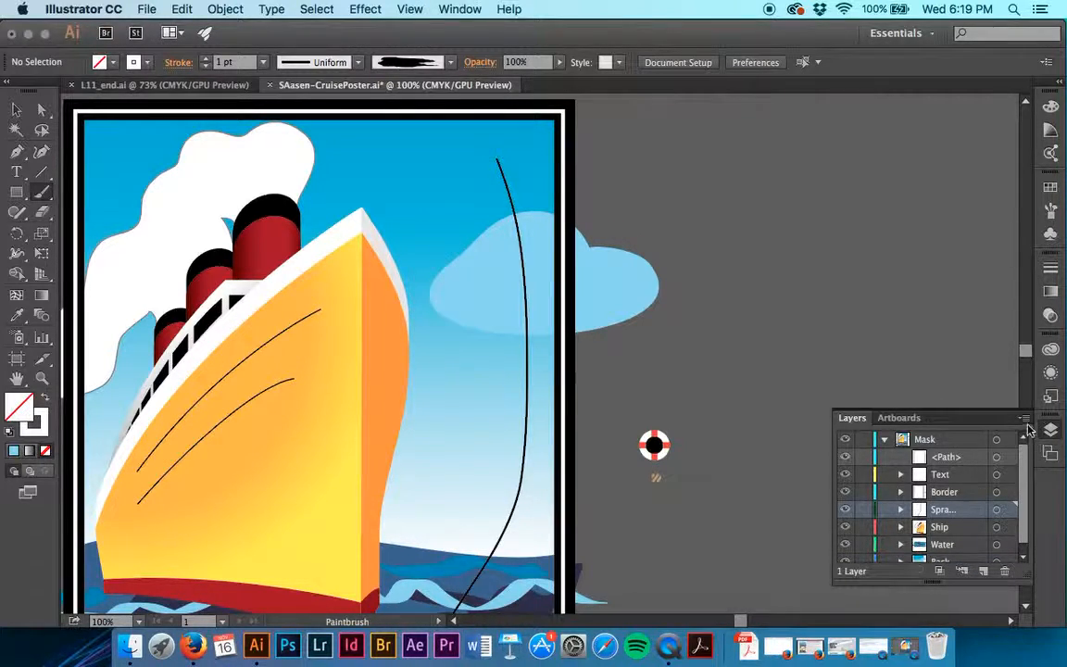
scroll(663, 491, left, 10)
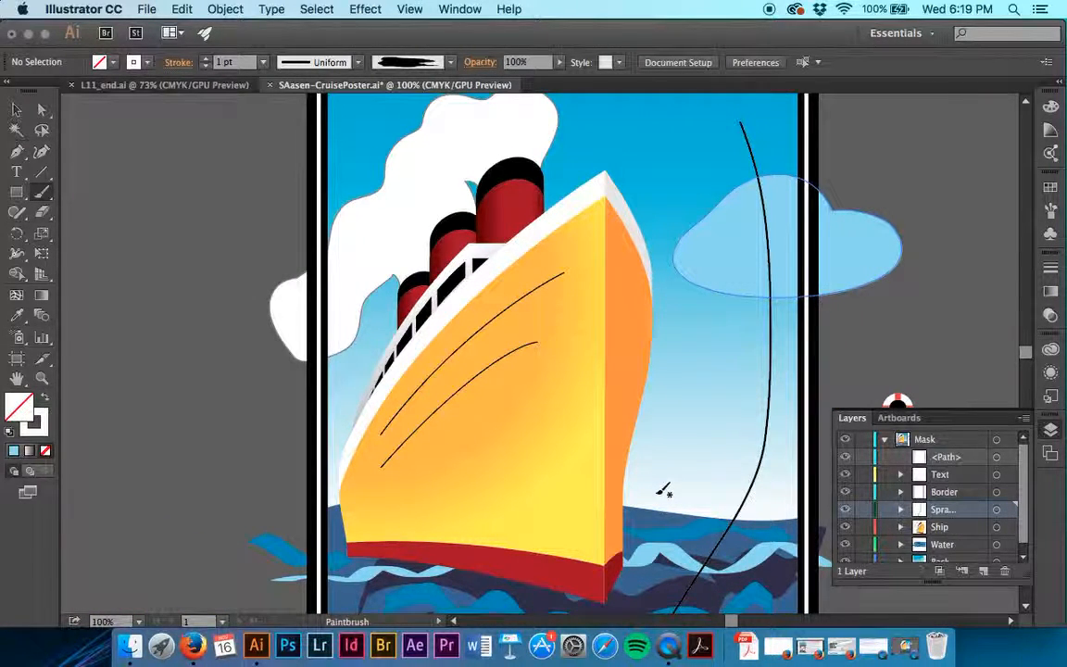
scroll(664, 491, down, 8)
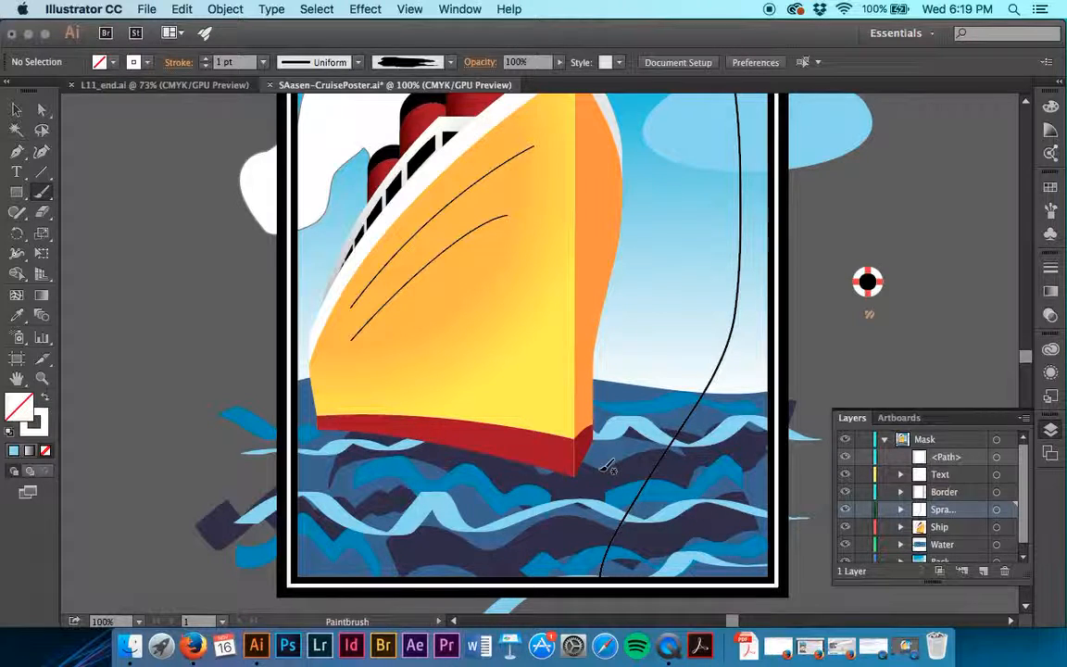
Try white Brush 3 strokes along the hull's red waterline toward the bow, undoing each one.
drag(463, 444, 571, 476)
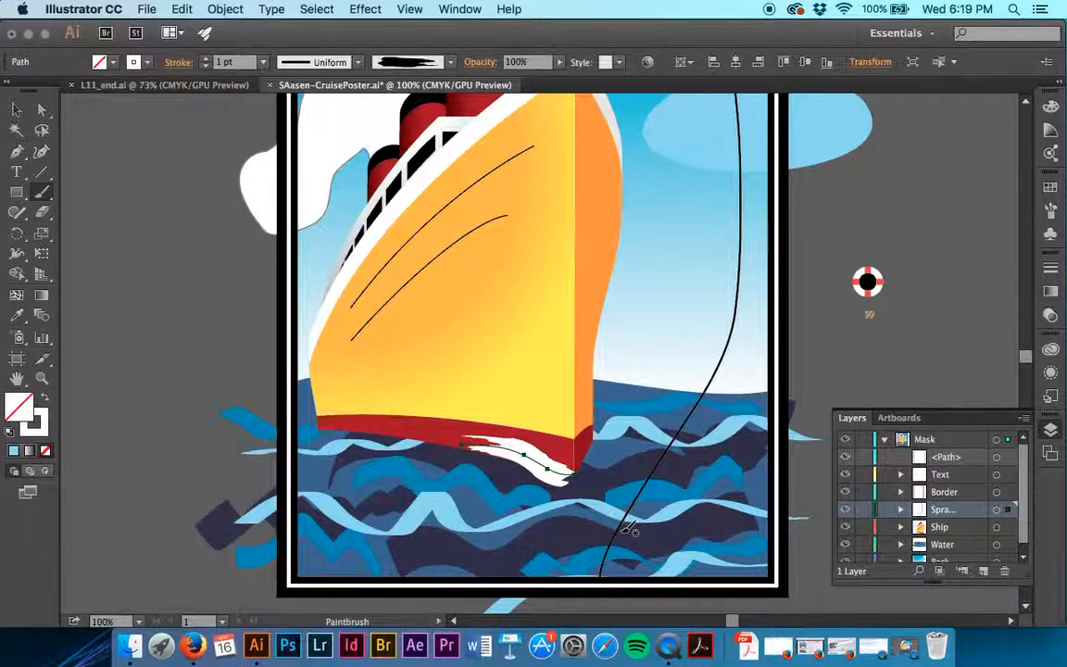
key(ctrl+z)
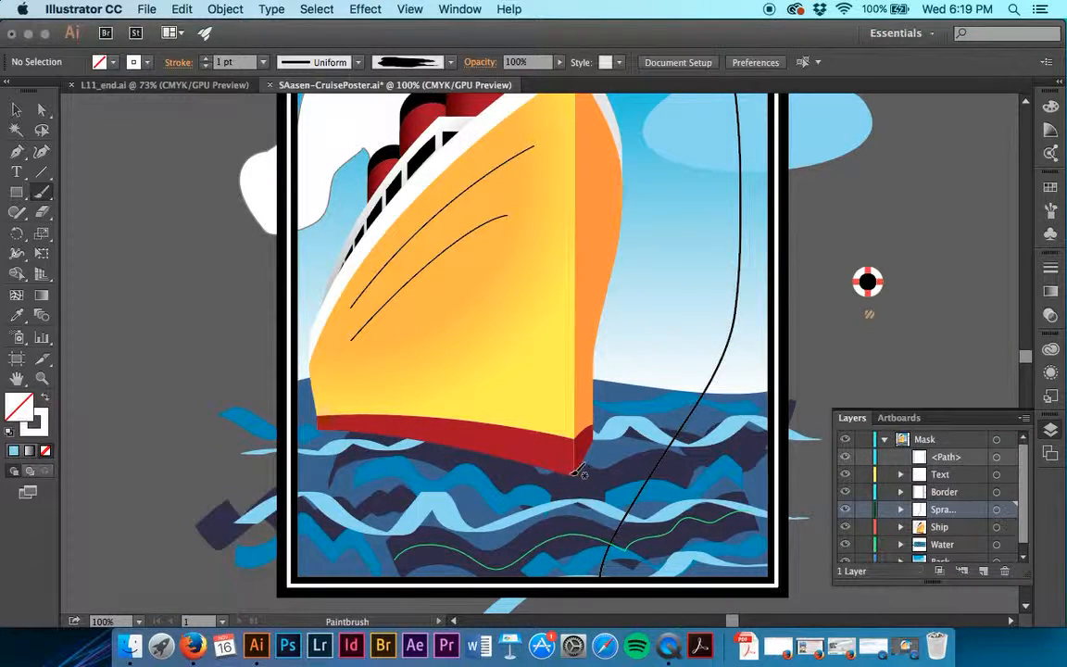
drag(462, 442, 569, 476)
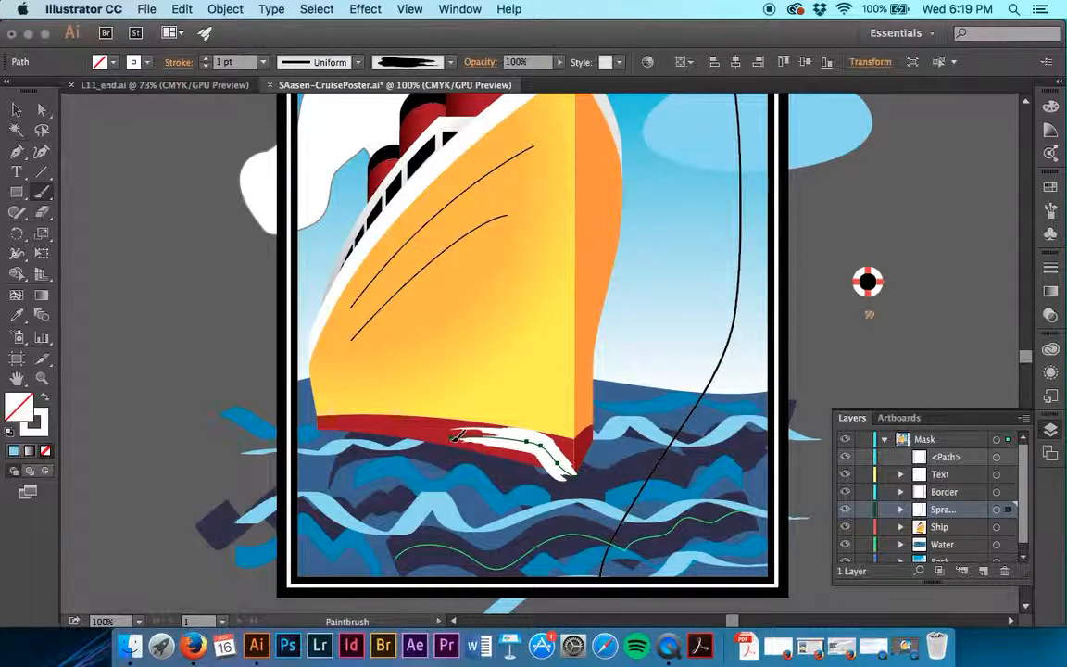
key(super+z)
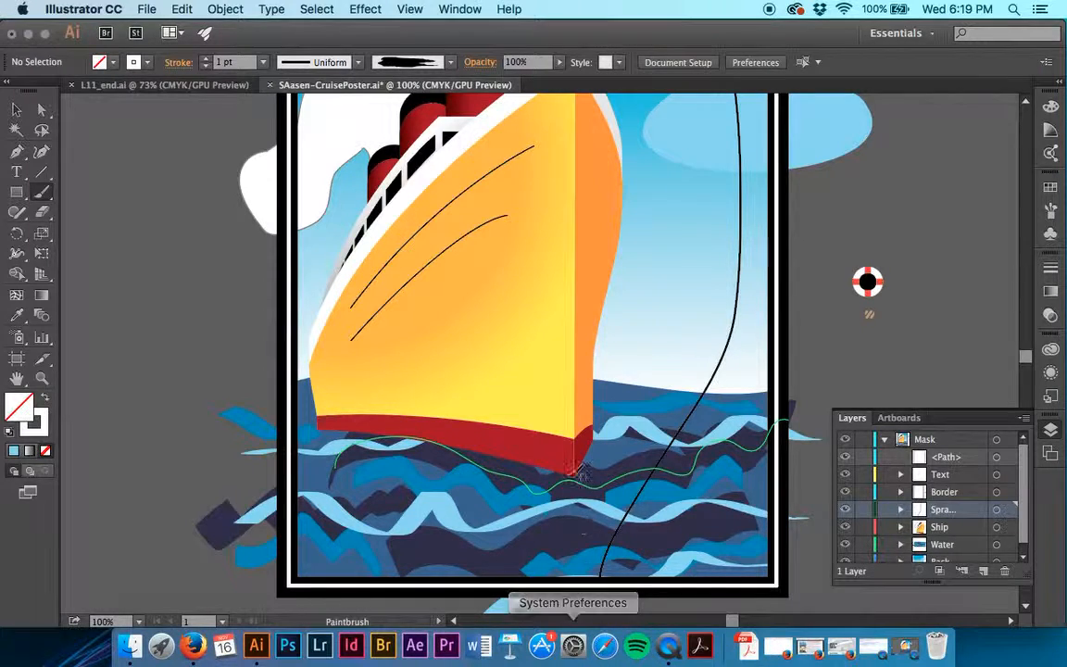
drag(445, 443, 567, 467)
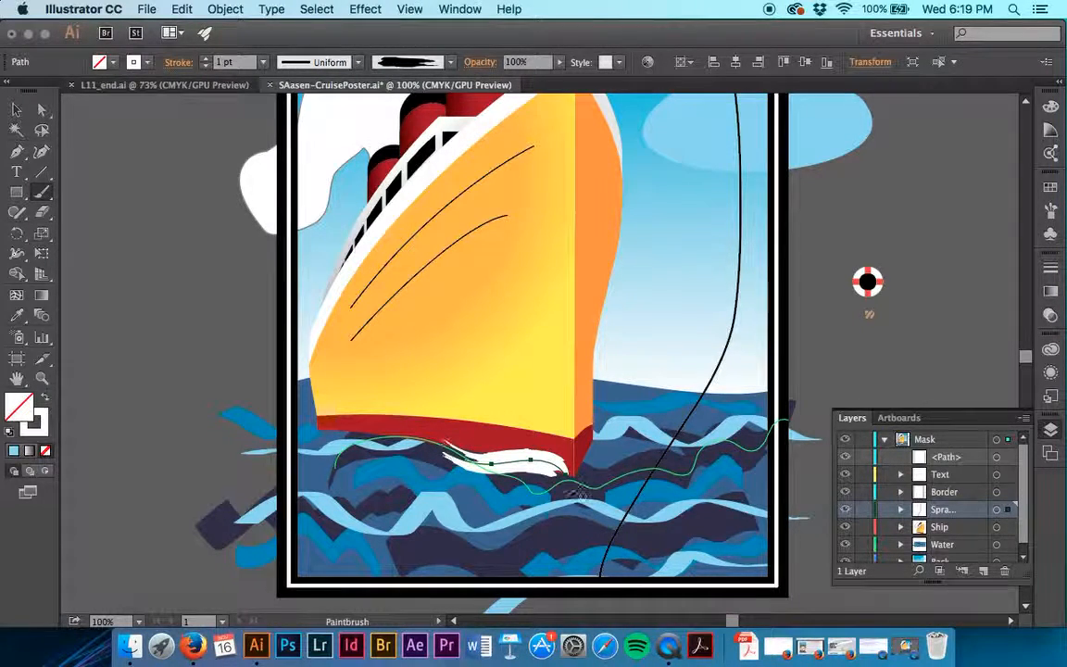
key(super+z)
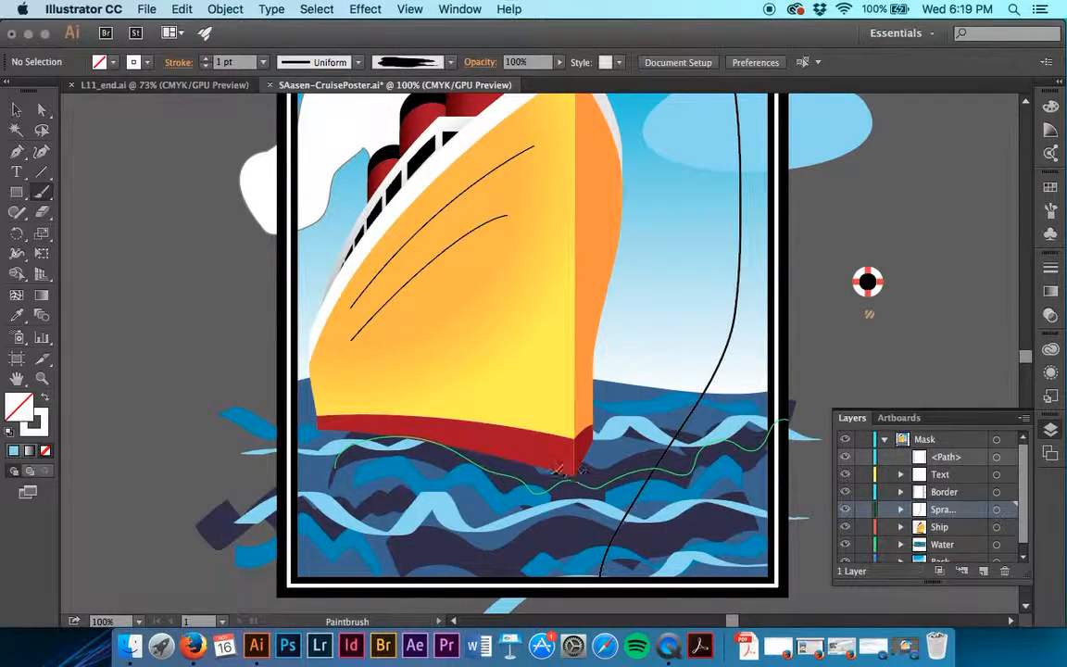
Paint a white Brush 3 spray stroke along the hull's waterline ending at the bow's lower tip, and deselect it.
drag(468, 452, 570, 475)
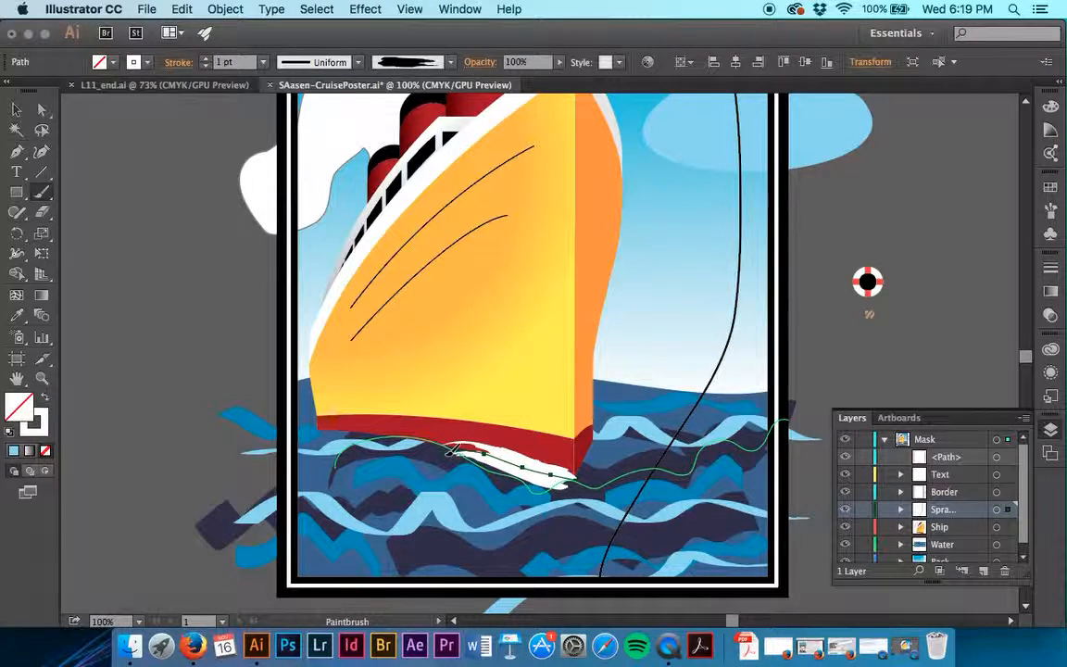
click(16, 110)
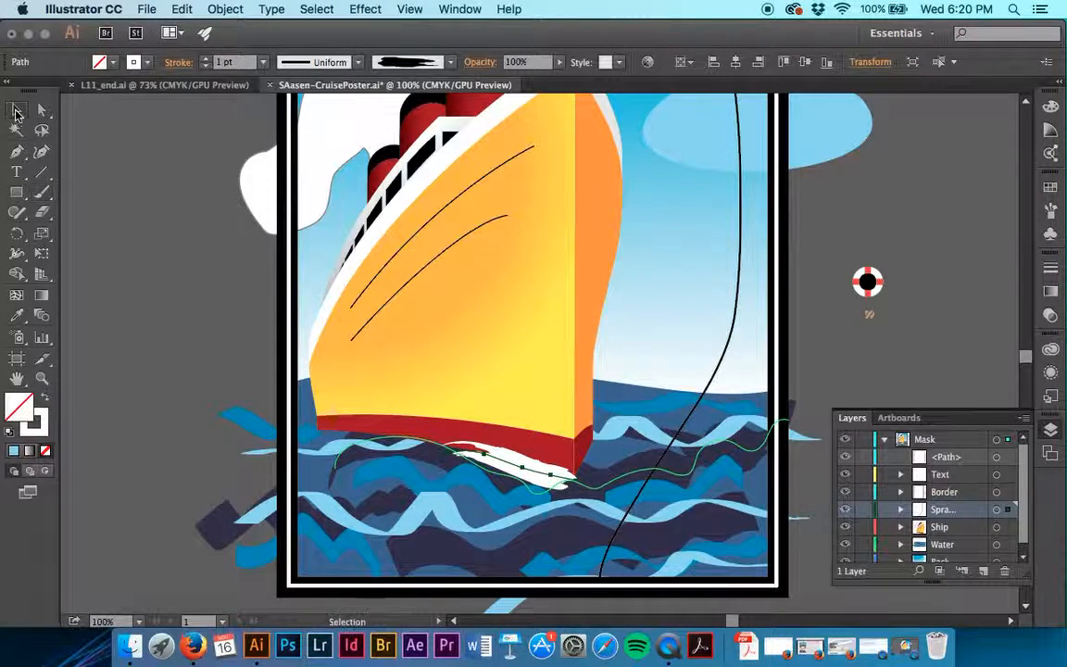
click(158, 229)
Try white Brush 3 strokes curving around the bow's lower tip, undoing each one.
key(b)
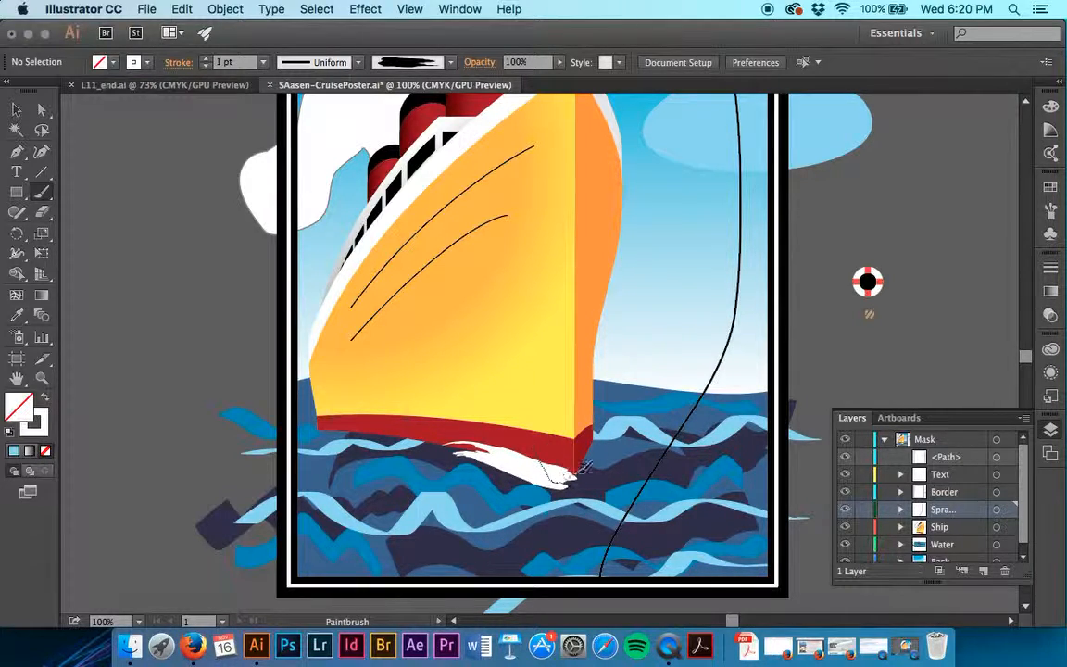
drag(534, 448, 619, 427)
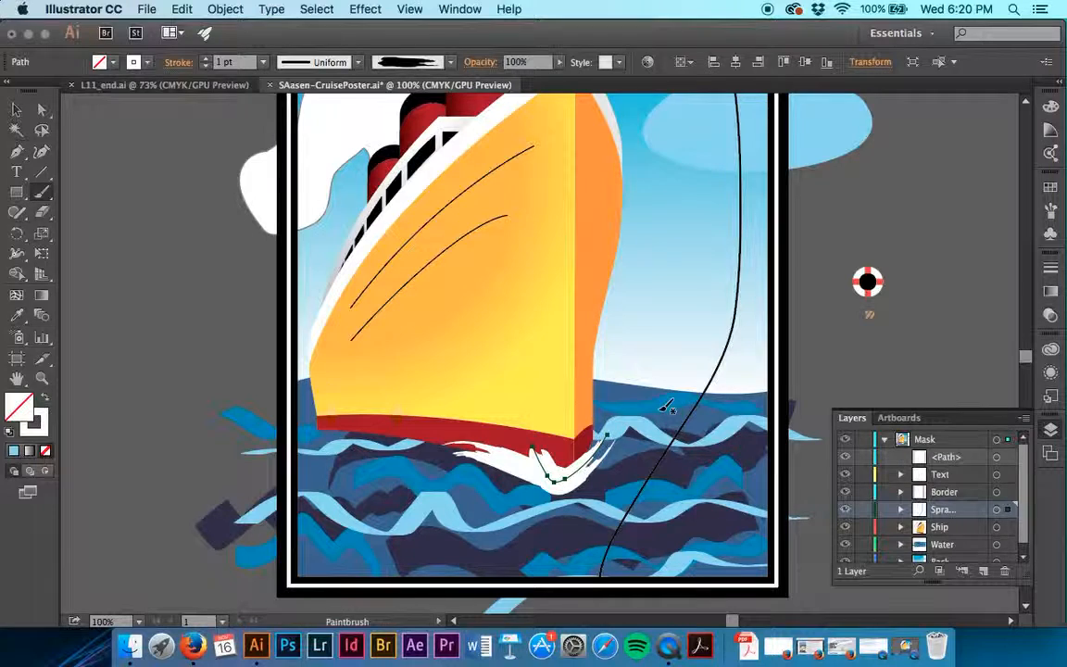
key(ctrl+z)
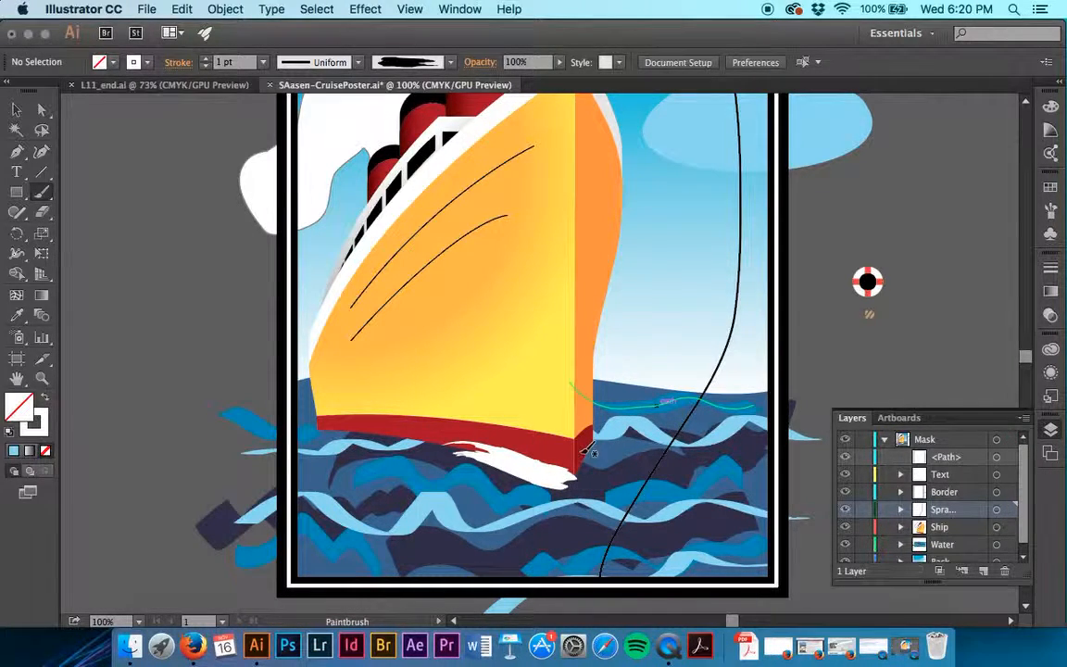
drag(591, 479, 549, 443)
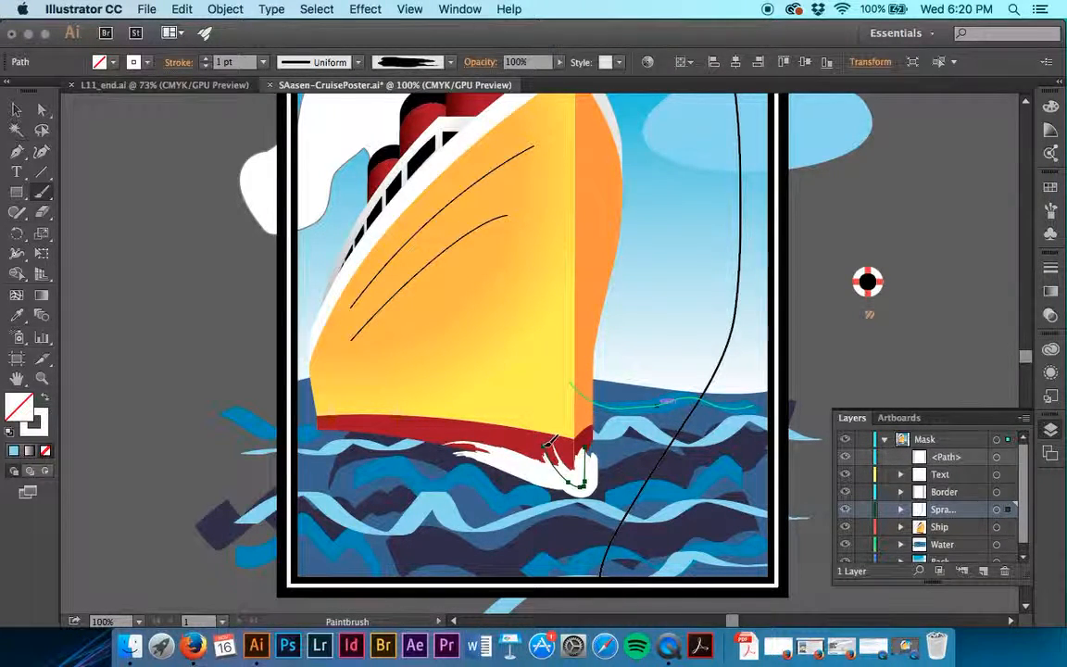
key(ctrl+z)
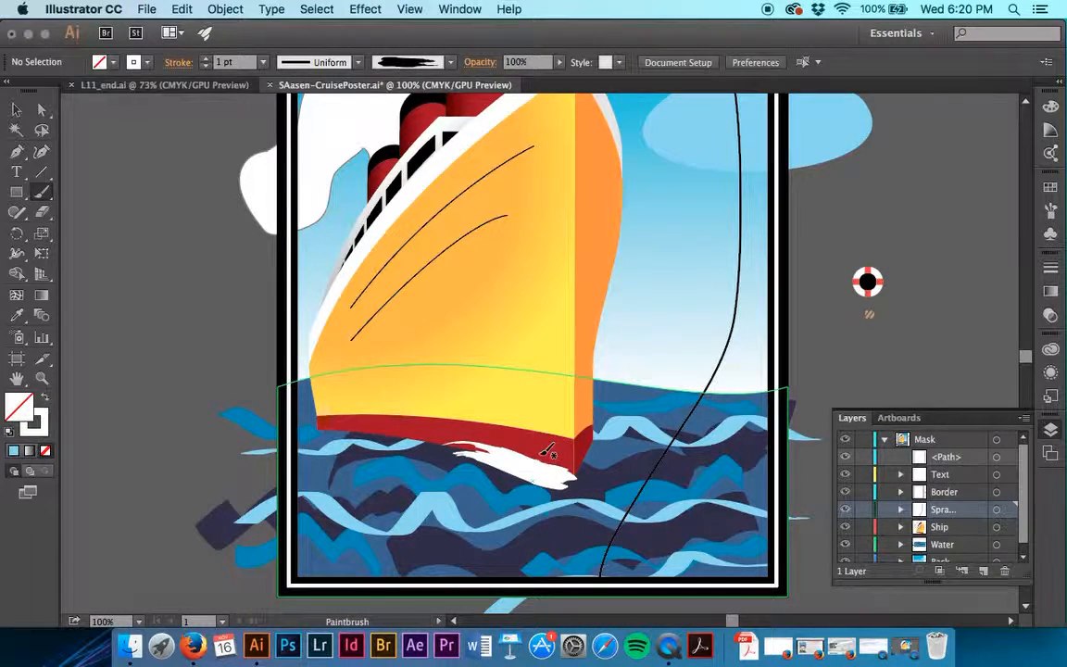
drag(537, 454, 612, 433)
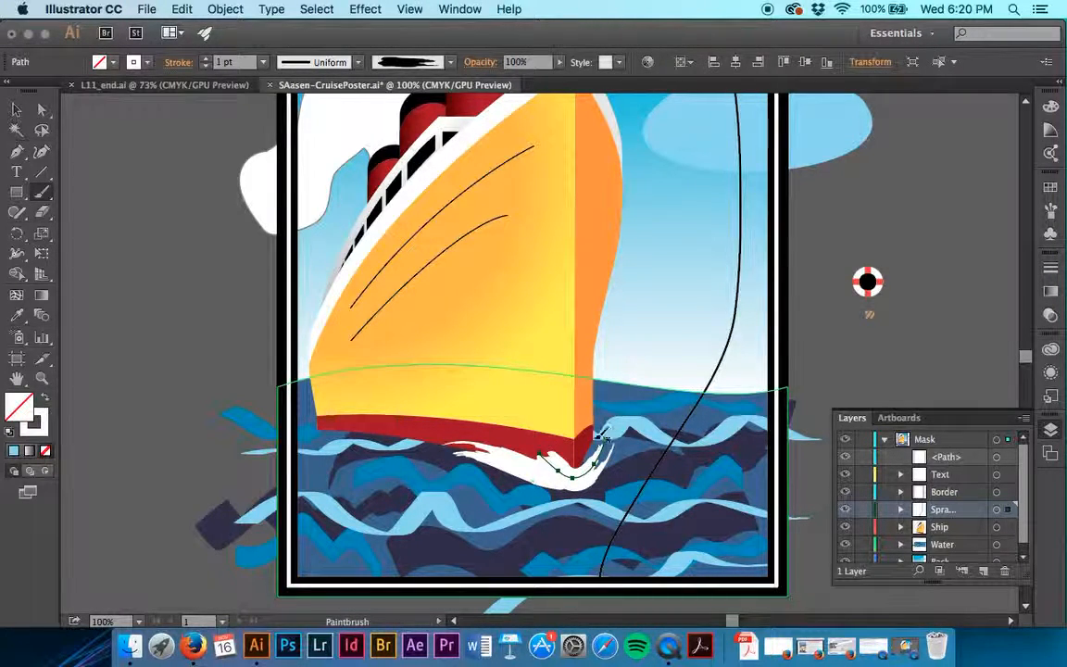
key(super+z)
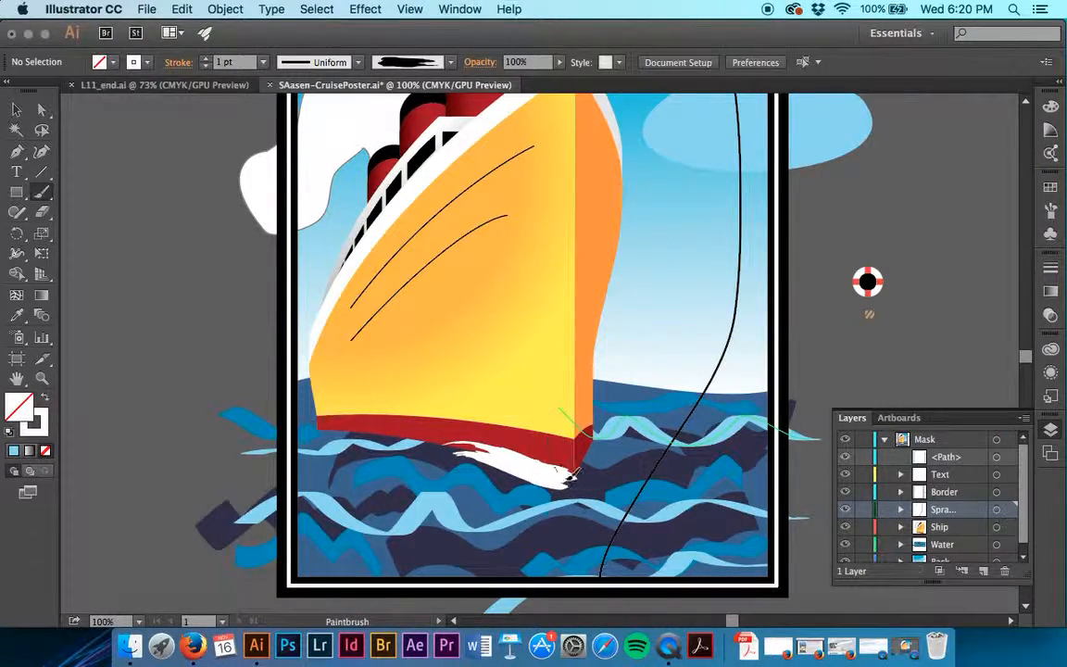
Paint a V-shaped white Brush 3 stroke around the bow's lower tip, and deselect it.
drag(546, 441, 600, 411)
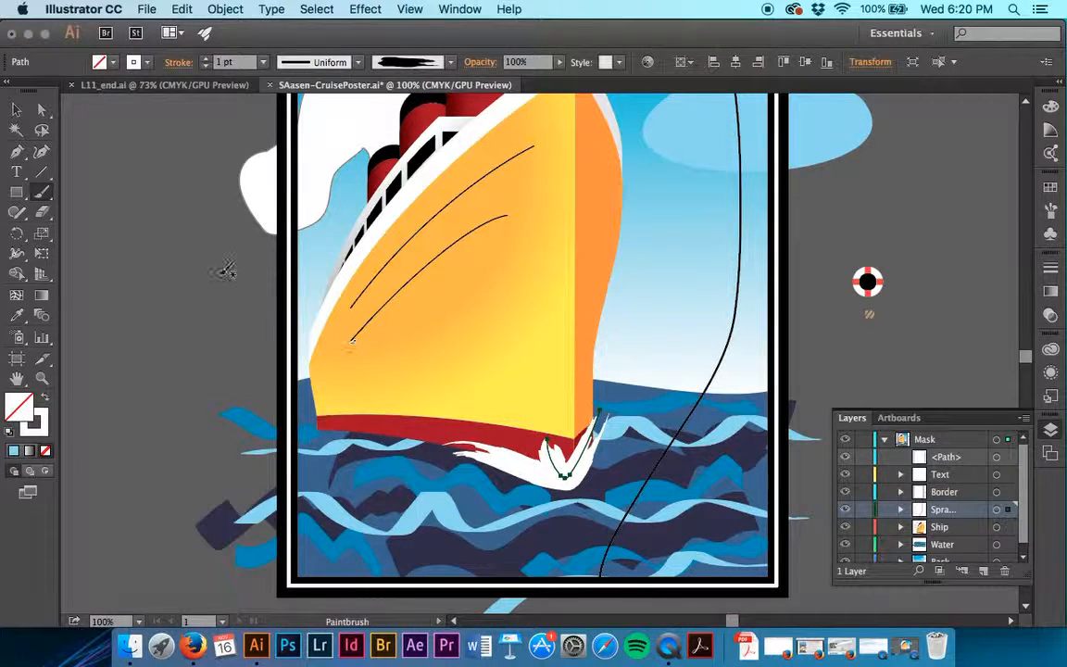
click(16, 109)
click(78, 157)
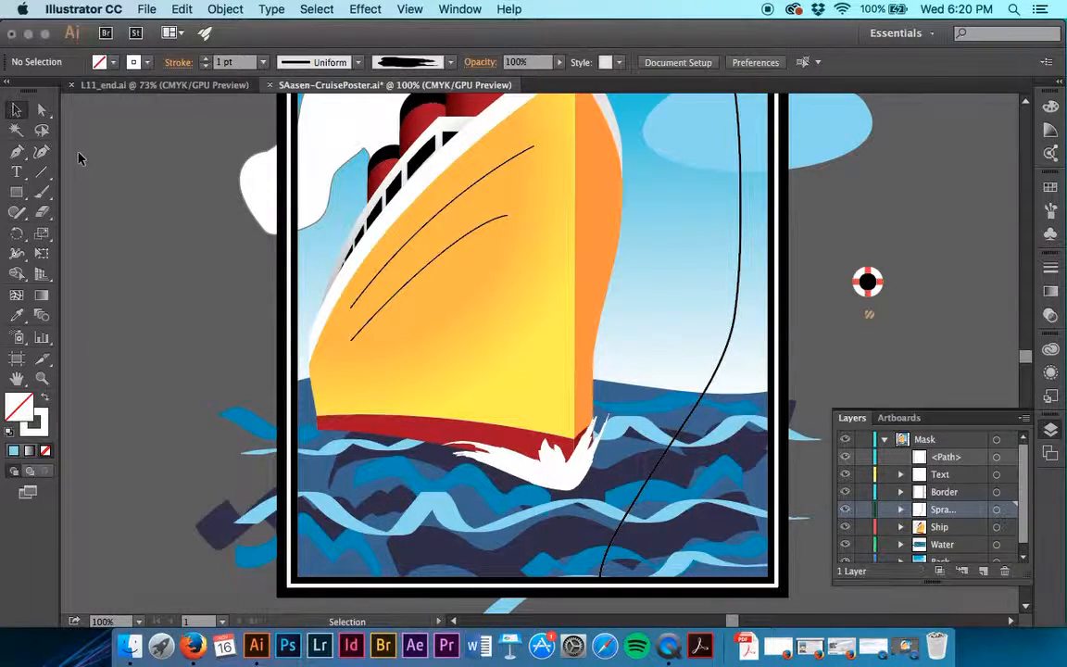
Isolate the V-shaped spray stroke, enlarge it slightly and shift it down and outward around the bow's tip.
double_click(567, 472)
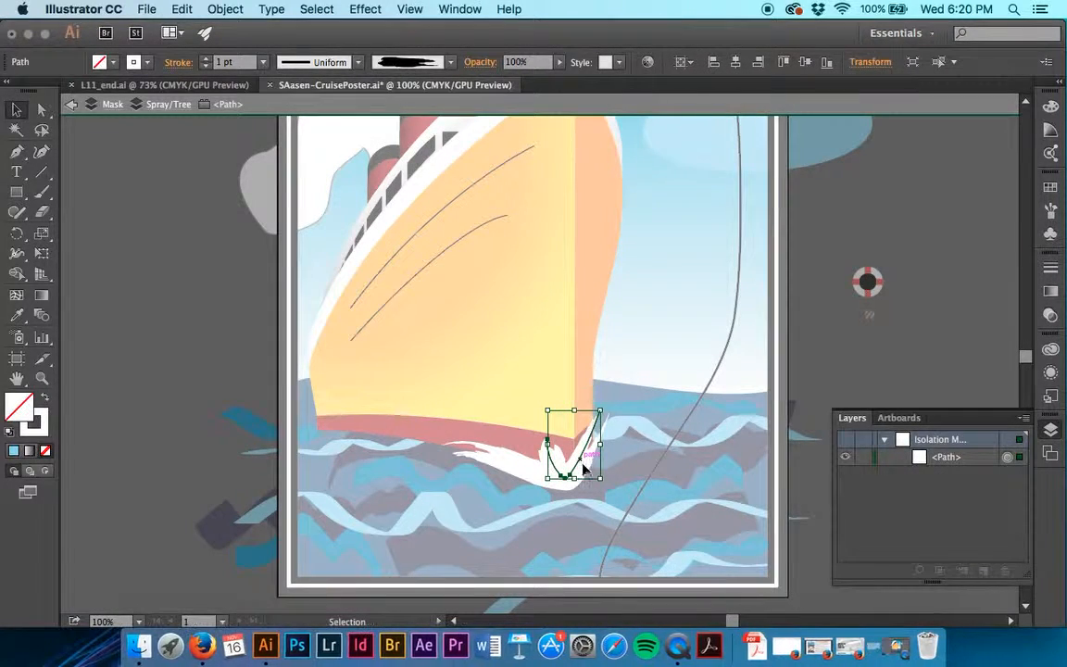
drag(585, 460, 575, 501)
mouse_move(606, 459)
mouse_down()
mouse_move(542, 455)
mouse_move(596, 474)
mouse_up()
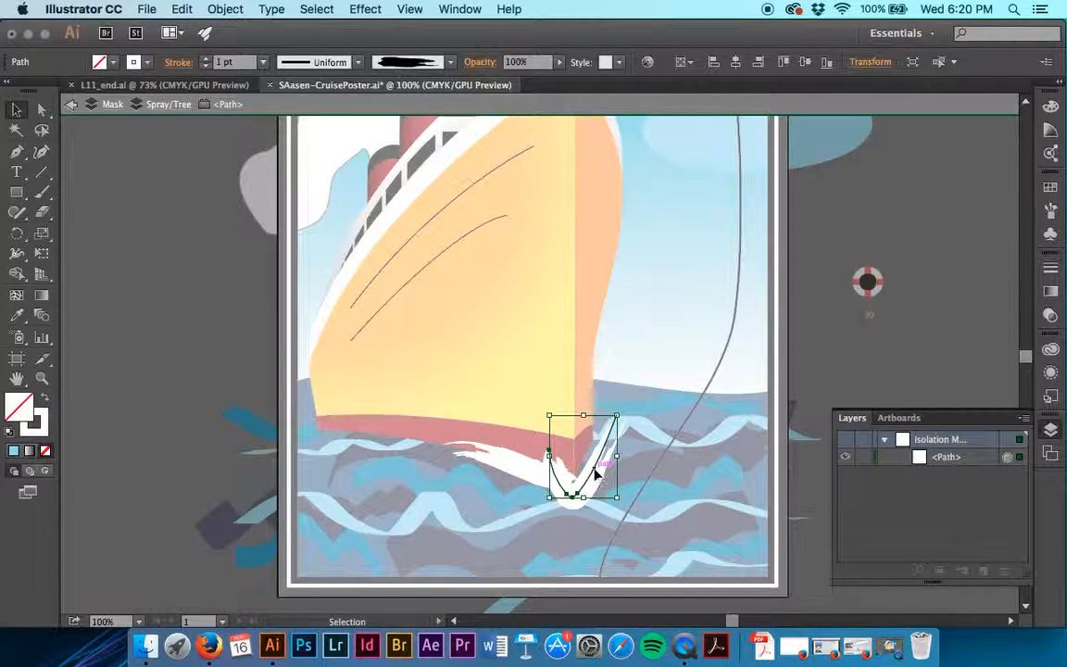
Nudge the isolated spray stroke up and slightly left to hug the bow's tip, and exit isolation mode.
key(Up)
key(Up)
key(Up)
key(Left)
key(Left)
key(Left)
key(Left)
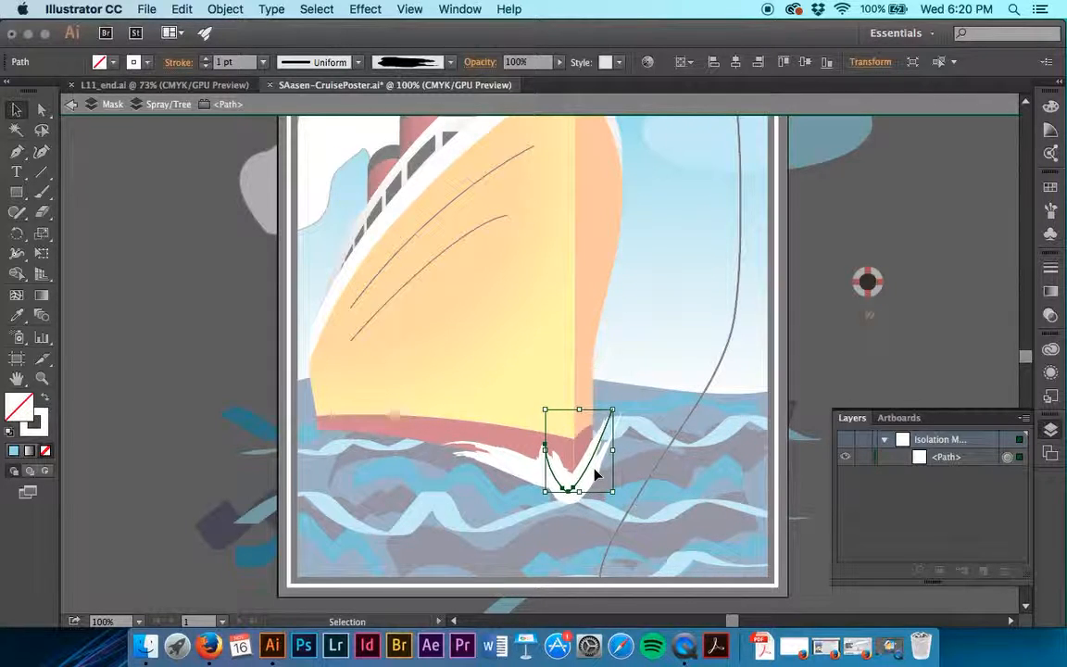
key(Up)
key(Up)
key(Up)
key(Up)
key(Up)
key(Up)
key(Up)
key(Right)
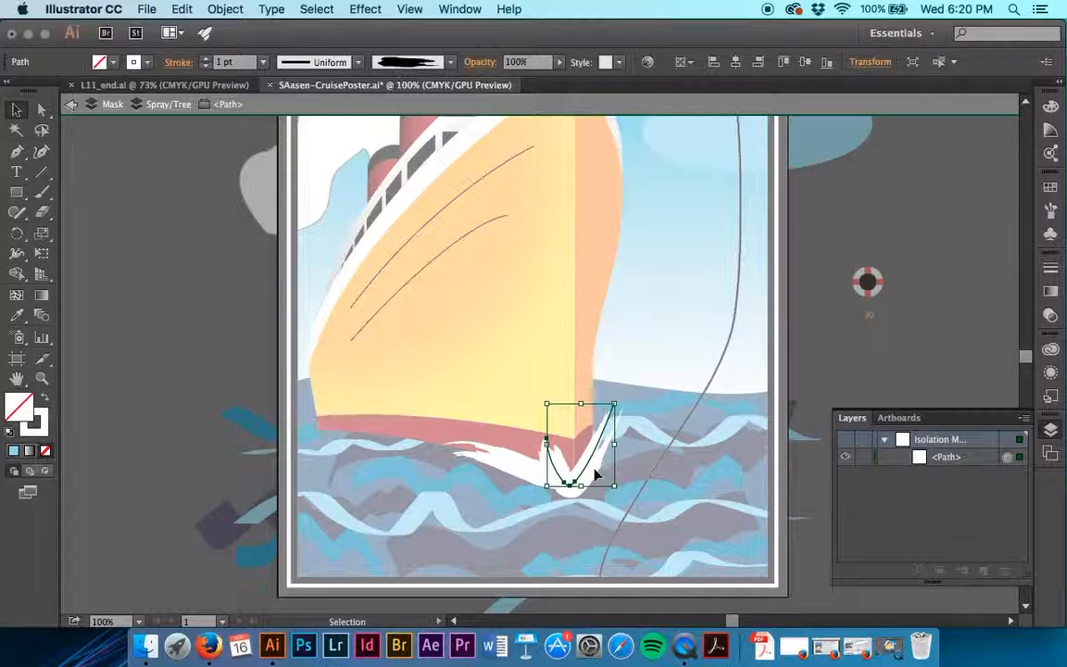
double_click(142, 406)
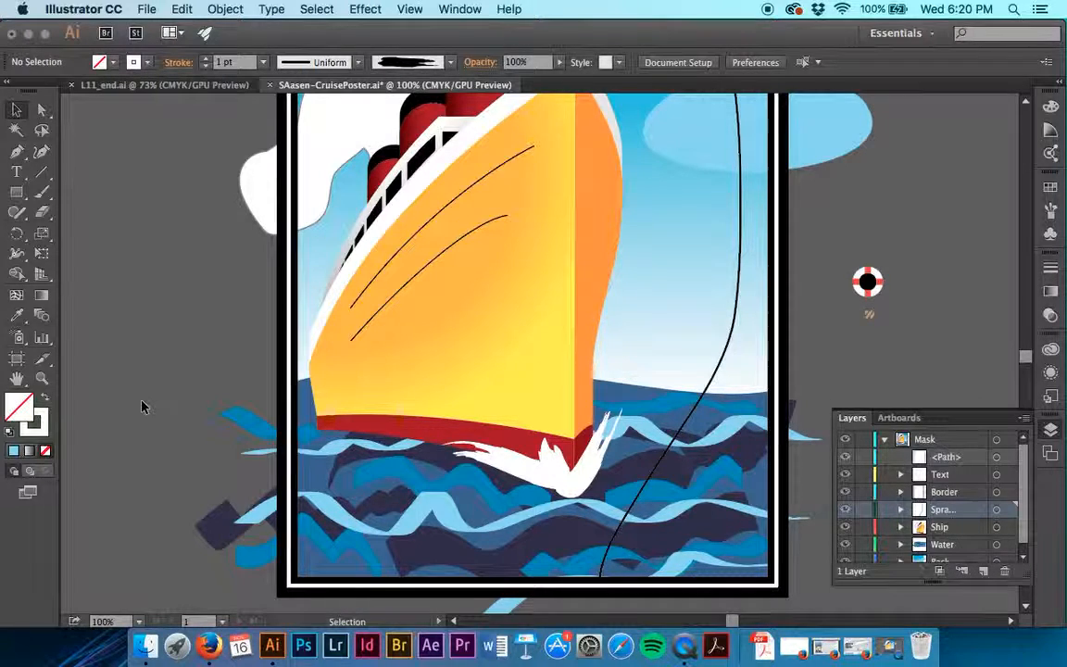
Save the cruise poster document.
scroll(142, 405, right, 5)
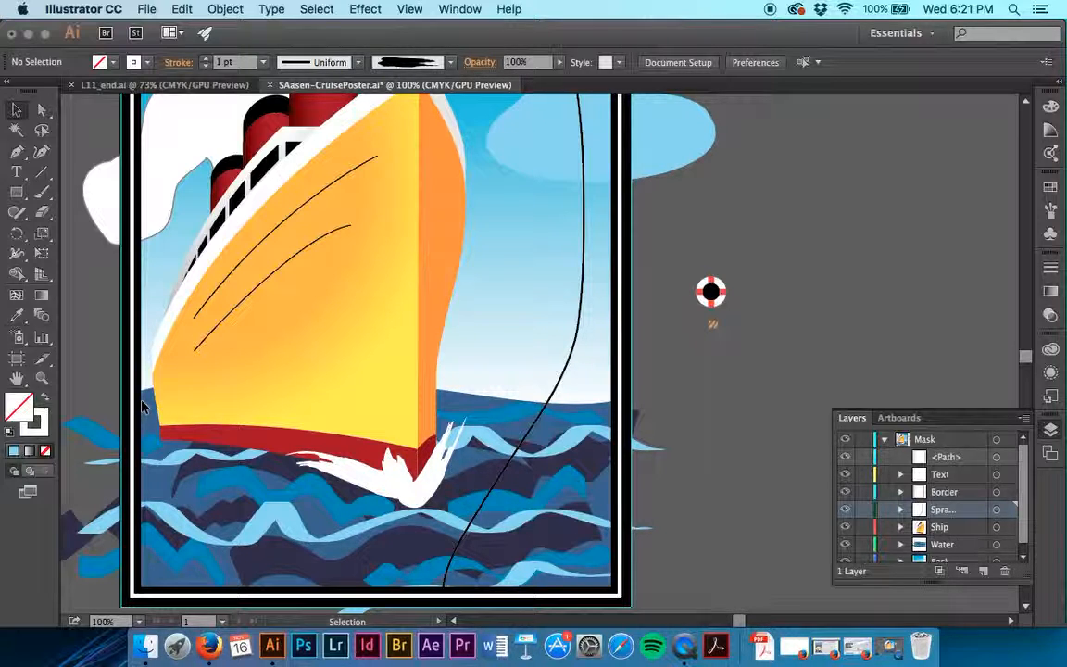
key(a)
key(super+s)
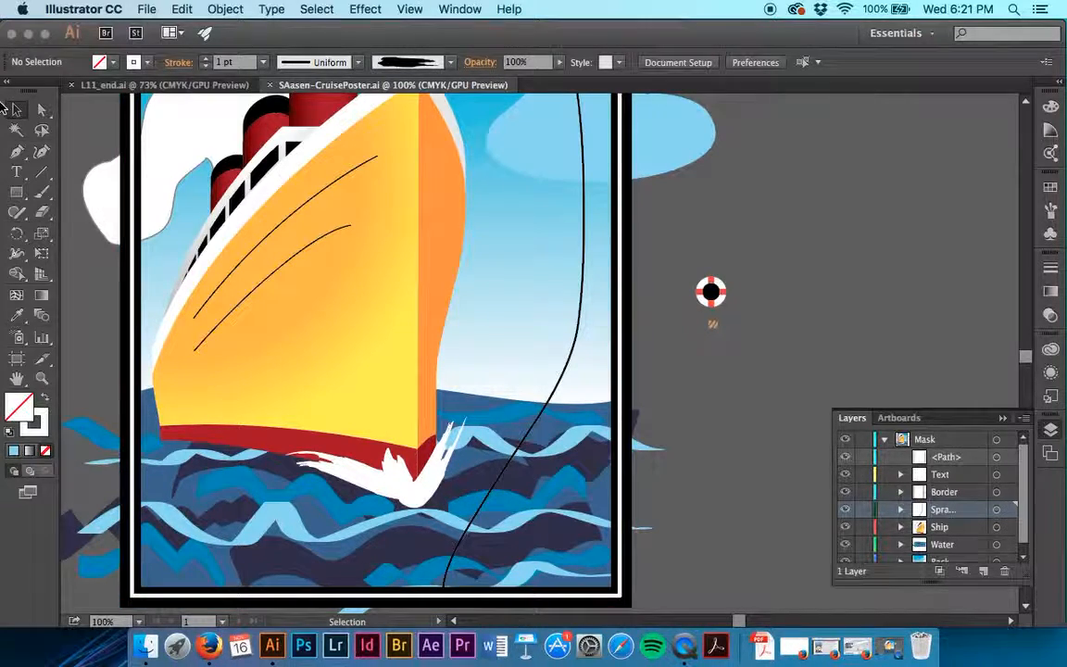
Place tree.psd from the Lesson11 folder, unlinked, on the empty canvas beside the poster.
click(147, 8)
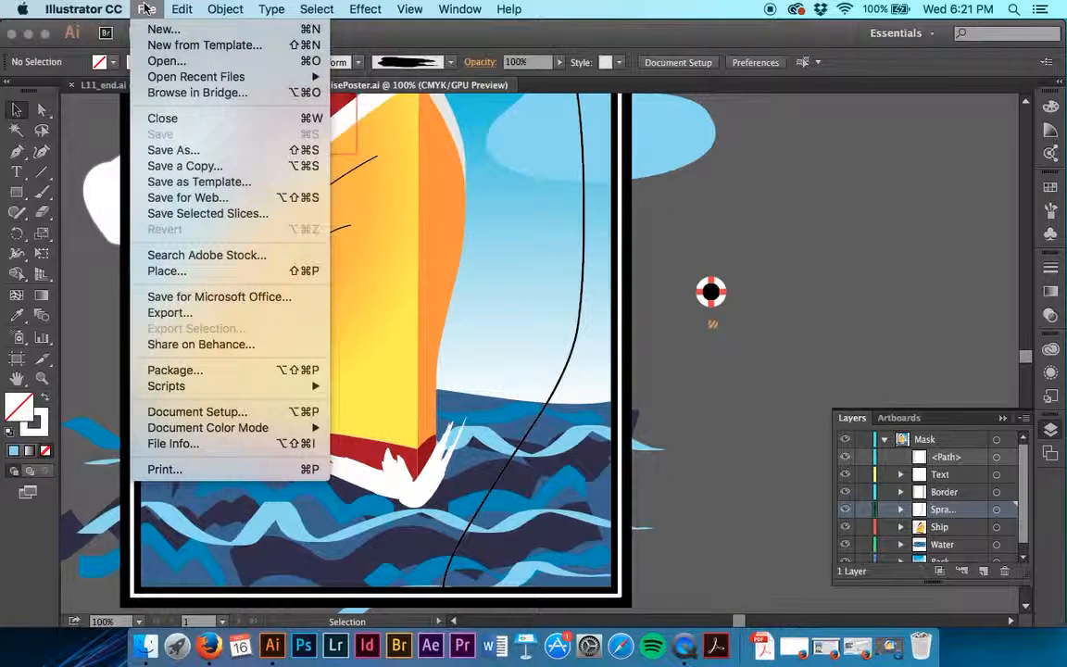
click(224, 271)
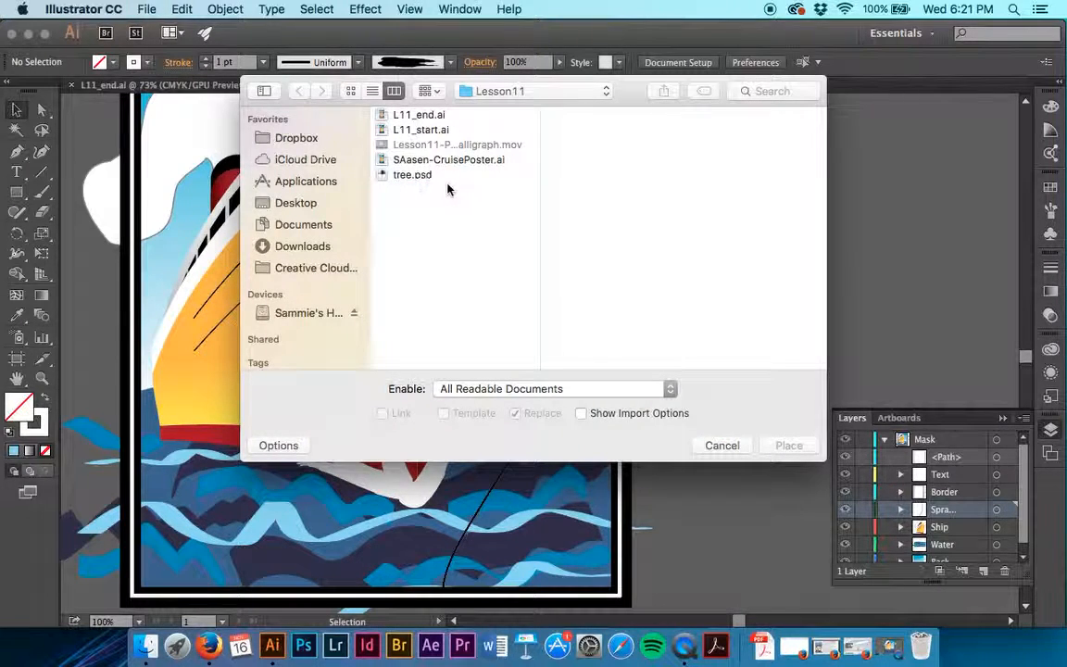
click(426, 179)
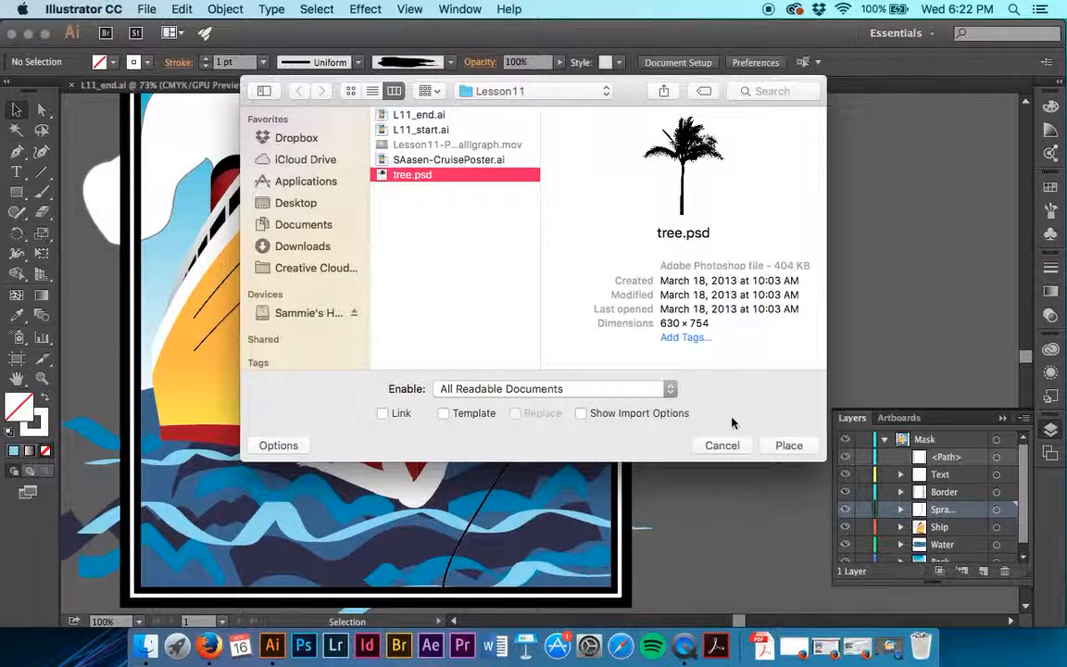
click(788, 449)
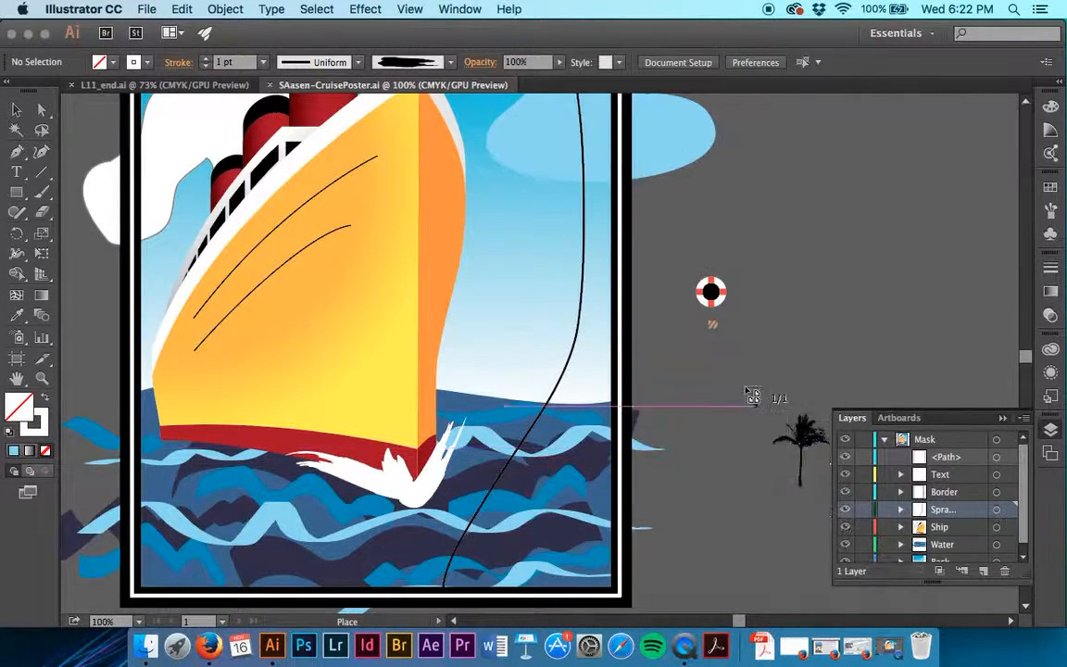
scroll(829, 202, right, 10)
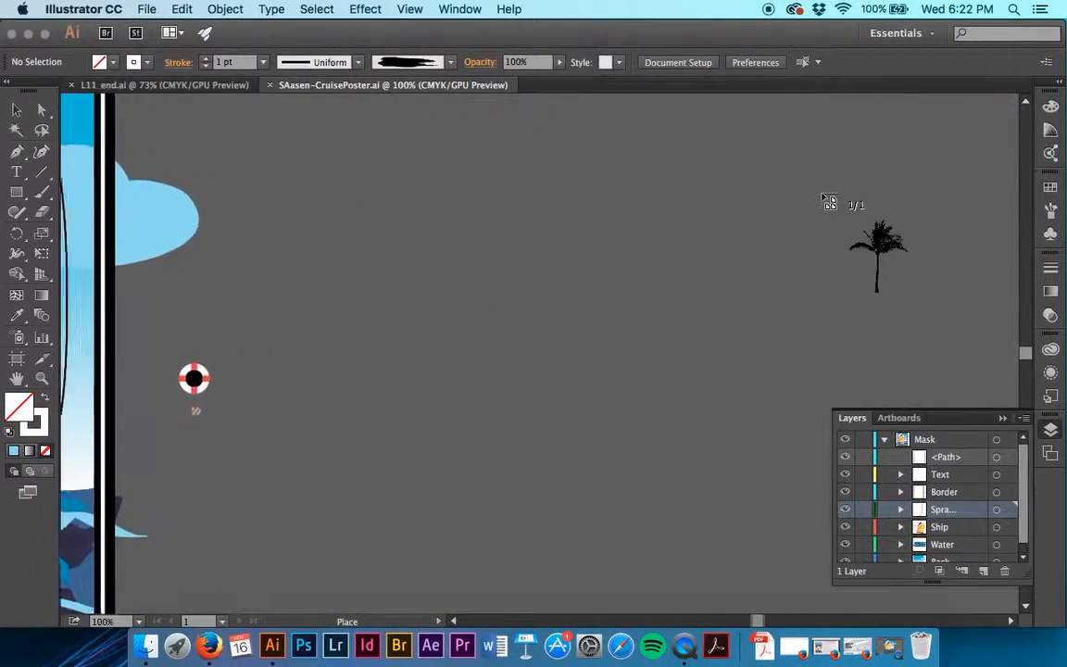
click(470, 206)
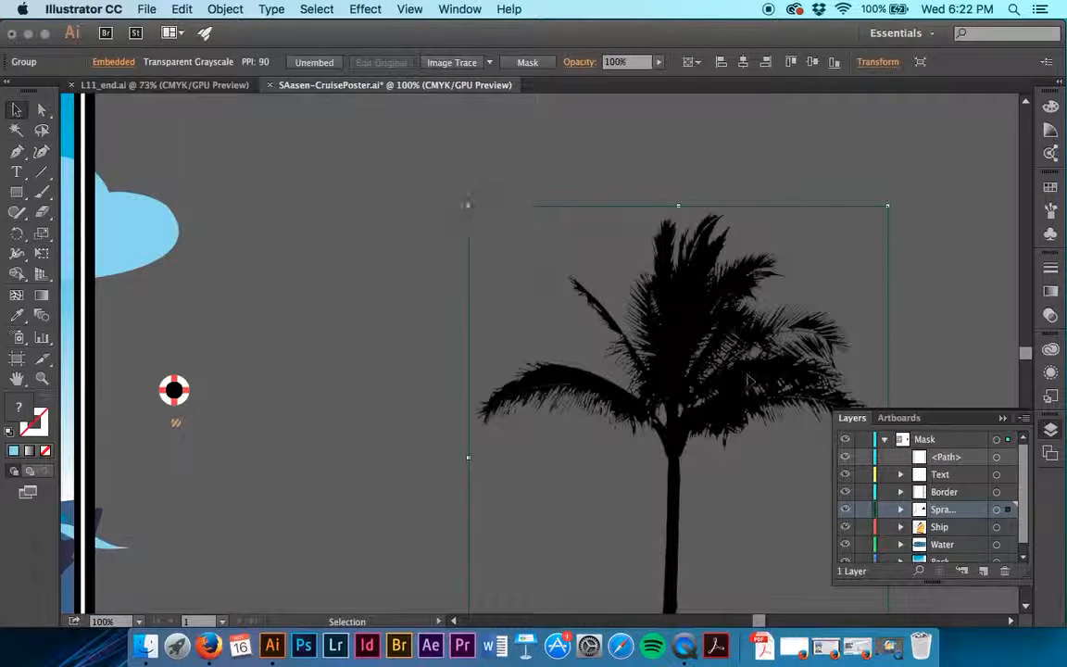
Create a new art brush named Palm Tree from the placed tree image, keeping the default options.
scroll(743, 378, down, 4)
scroll(743, 378, down, 2)
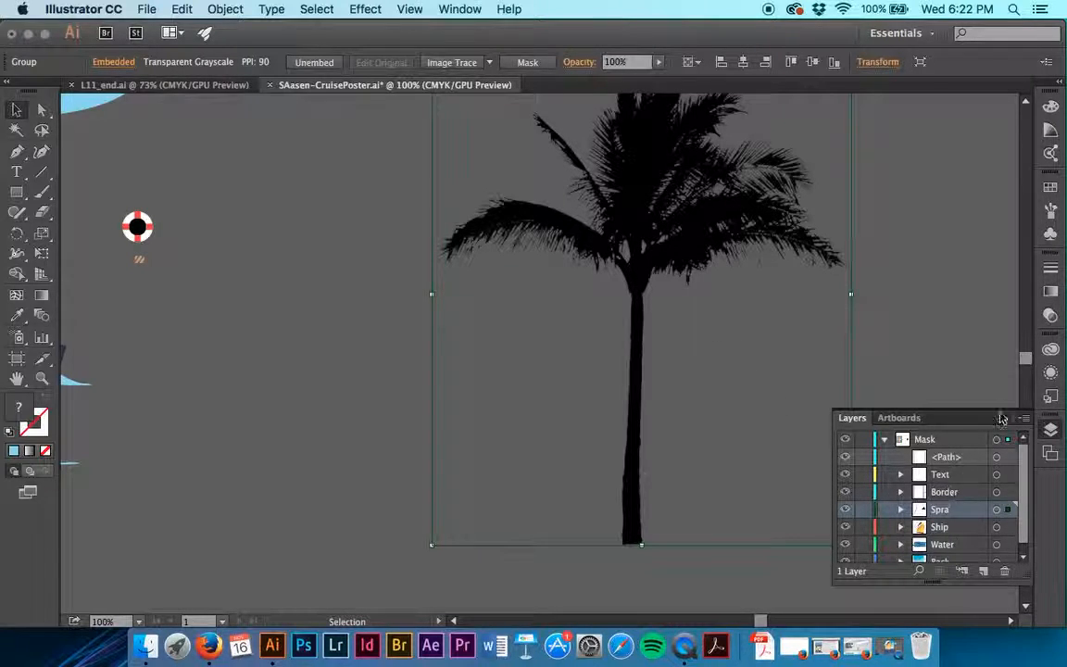
click(1051, 211)
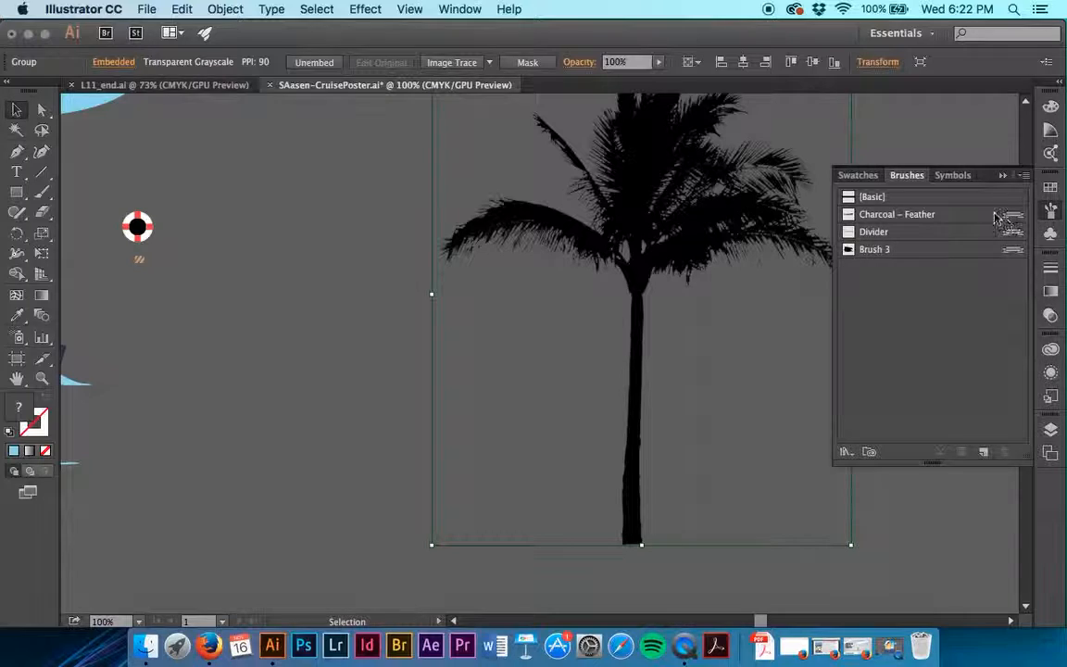
click(984, 453)
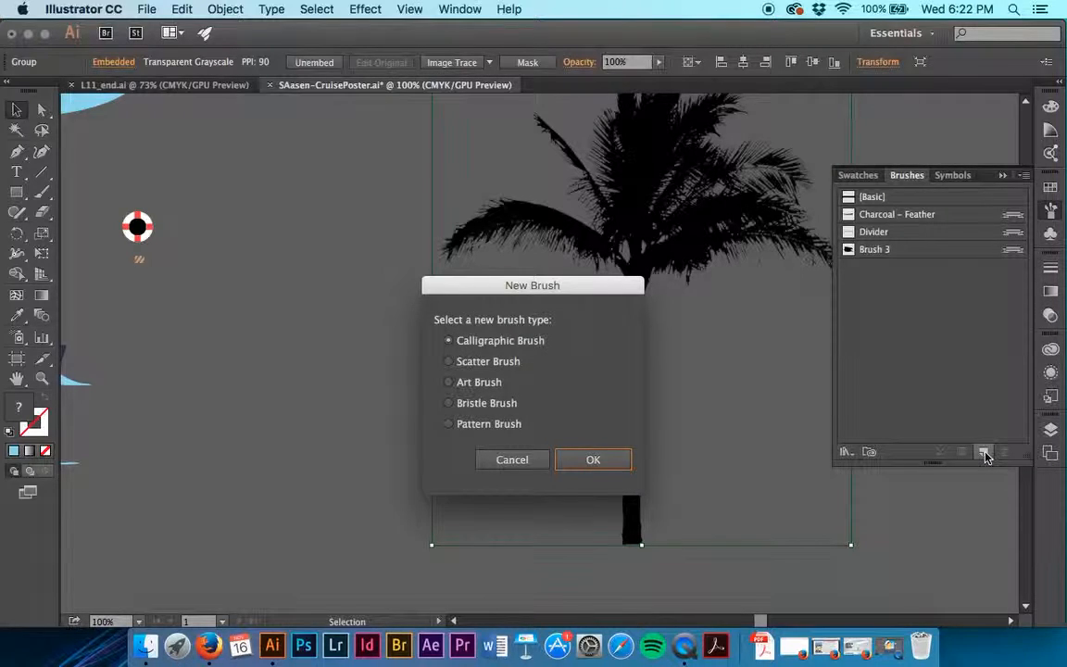
click(467, 384)
click(593, 459)
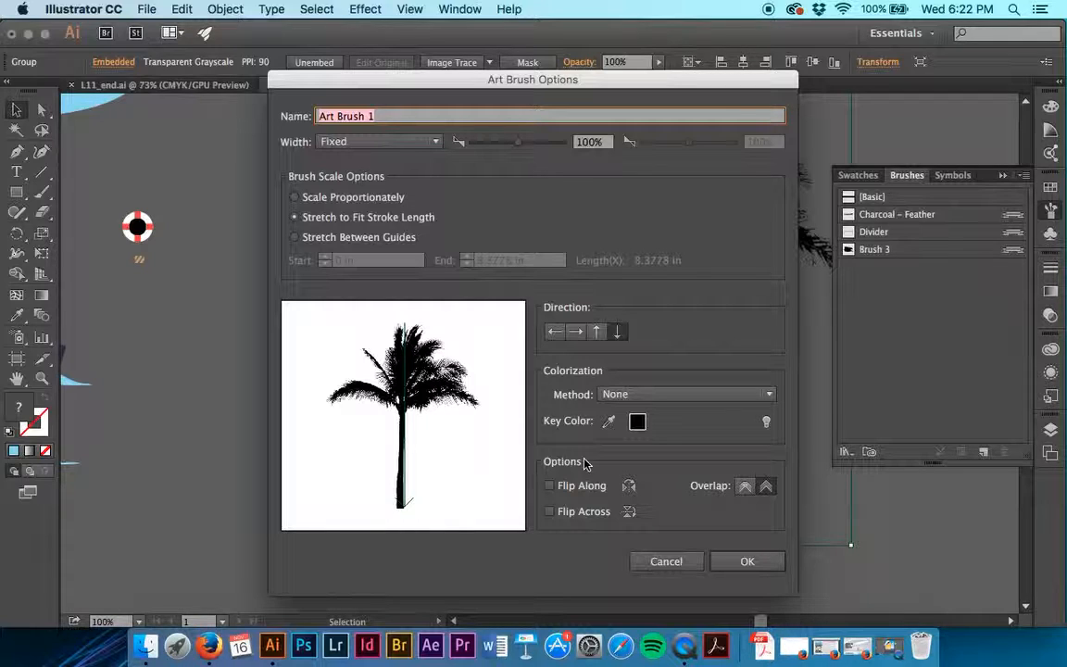
text(Palm Tree)
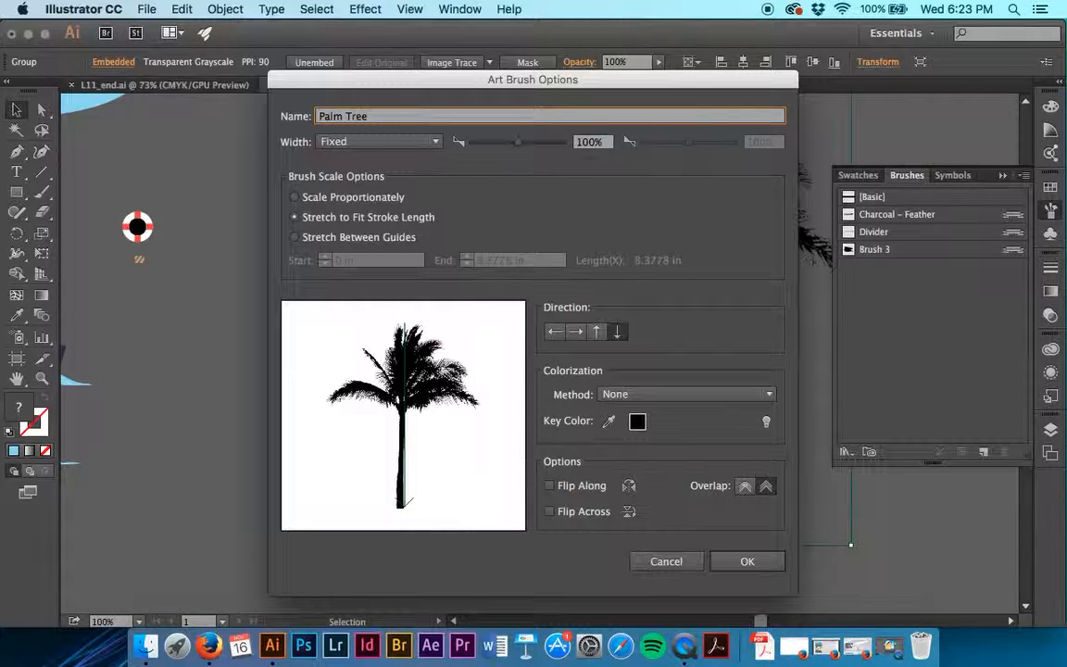
click(773, 562)
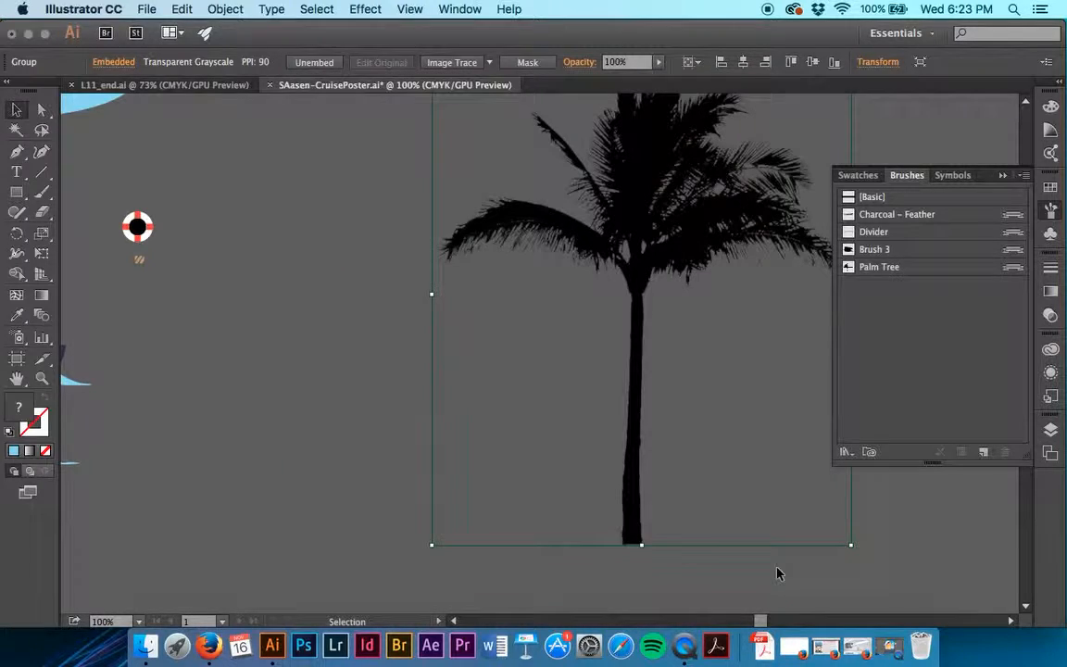
Test the Palm Tree brush with four freehand curved strokes on the empty canvas beside the tree image.
click(880, 267)
key(b)
drag(255, 383, 332, 239)
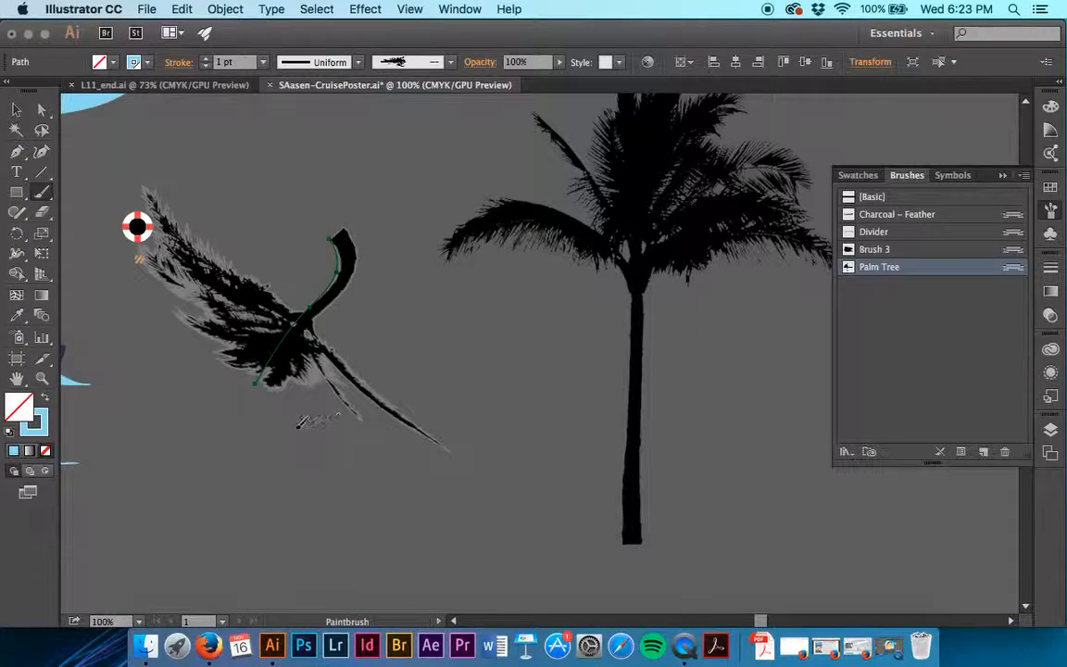
drag(278, 436, 370, 243)
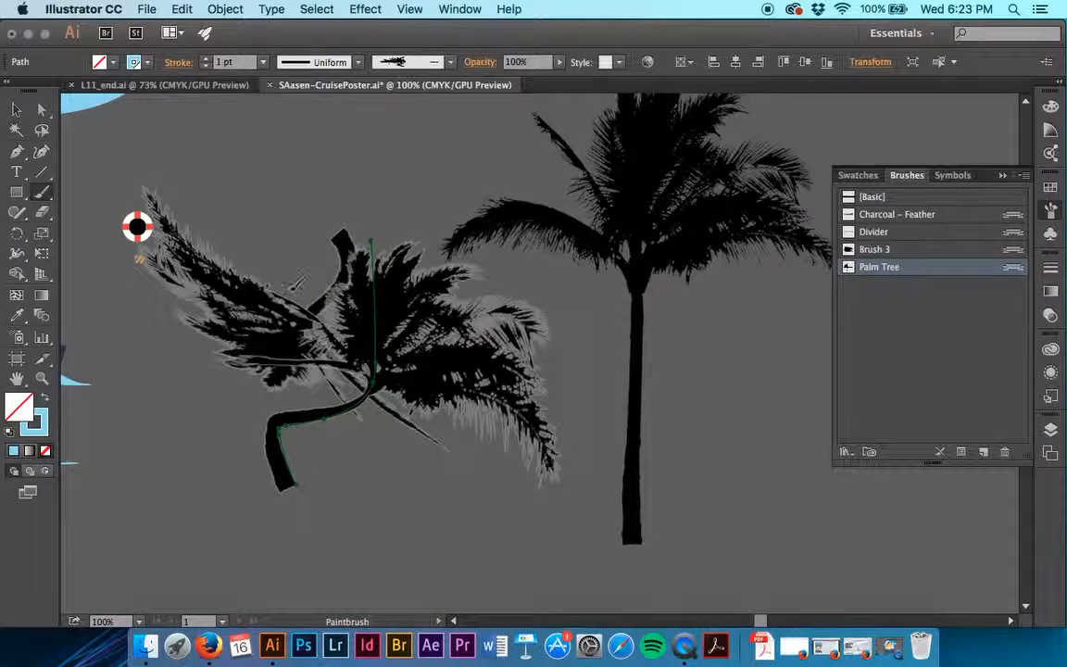
drag(296, 280, 341, 454)
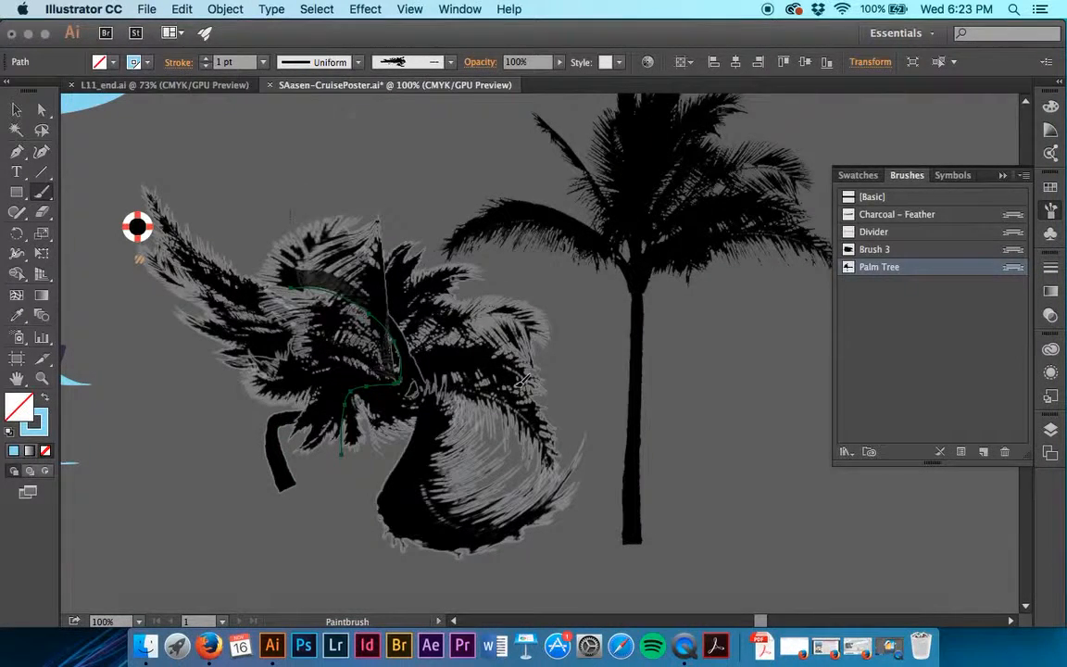
drag(287, 211, 514, 378)
Delete the Palm Tree test strokes together with the placed tree image.
key(v)
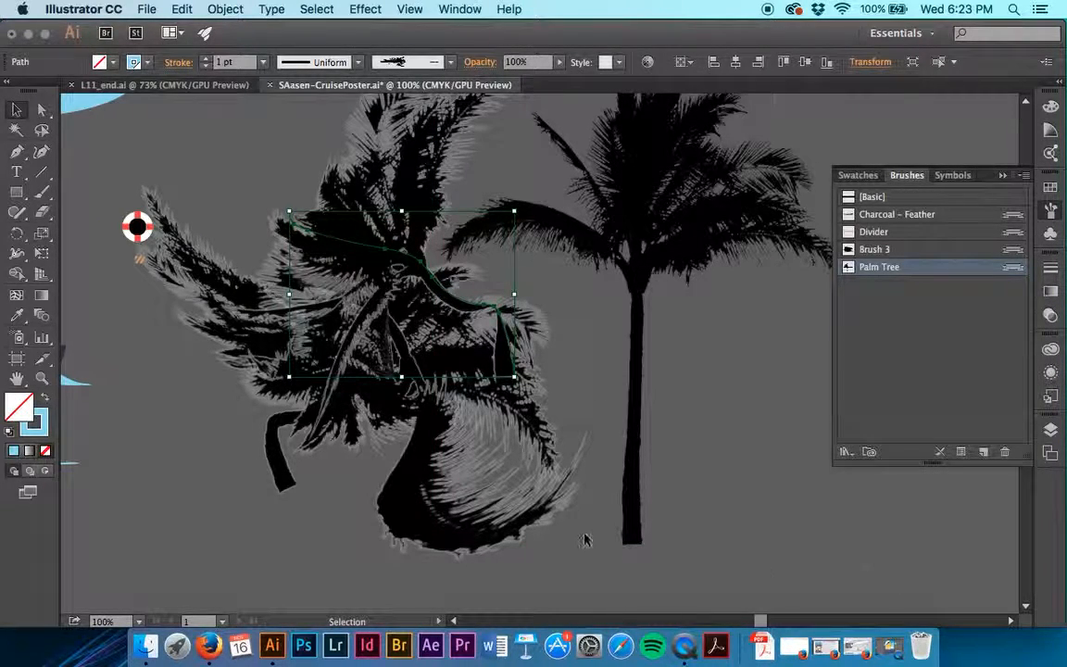
key(super+a)
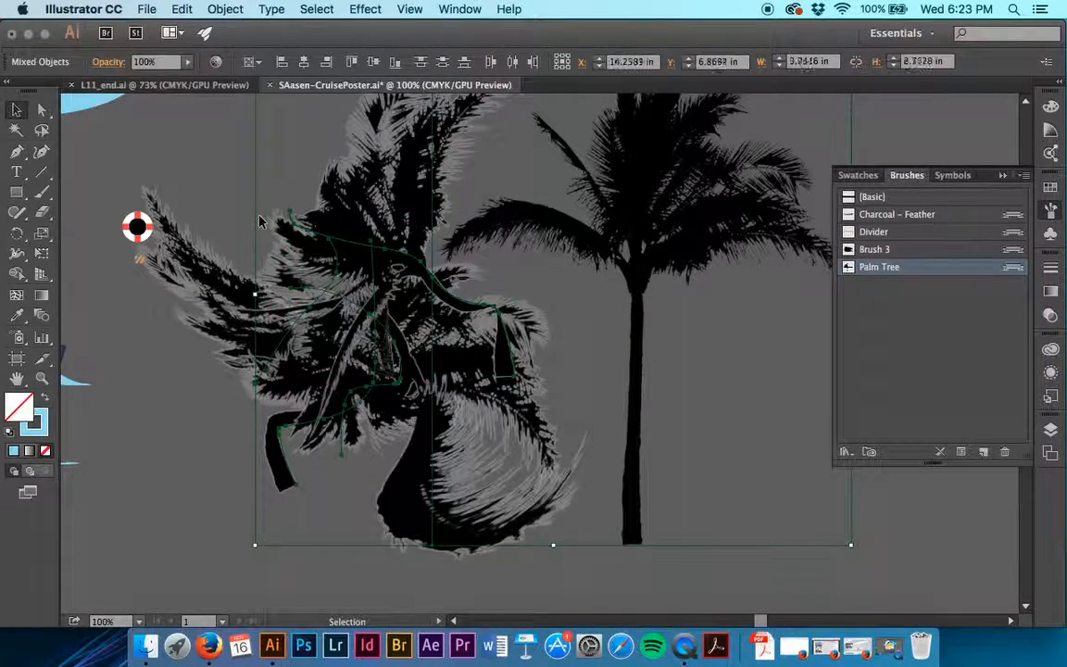
key(Delete)
Apply the Palm Tree brush to the curved path beside the ship, leaving the path deselected.
scroll(426, 369, left, 10)
scroll(424, 364, up, 3)
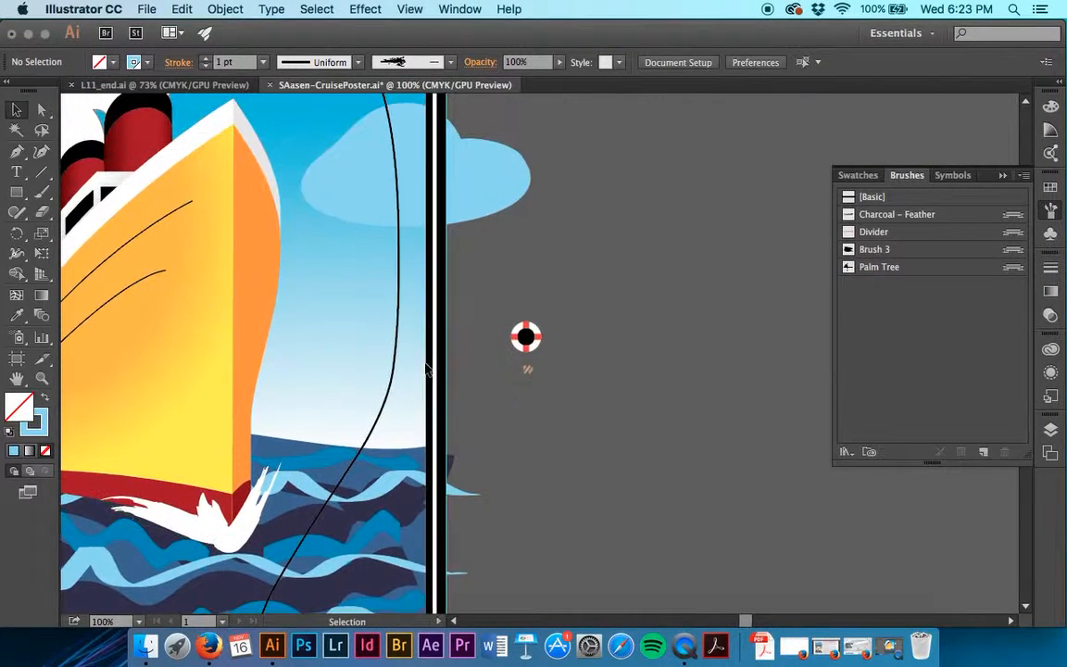
click(399, 316)
scroll(399, 316, up, 5)
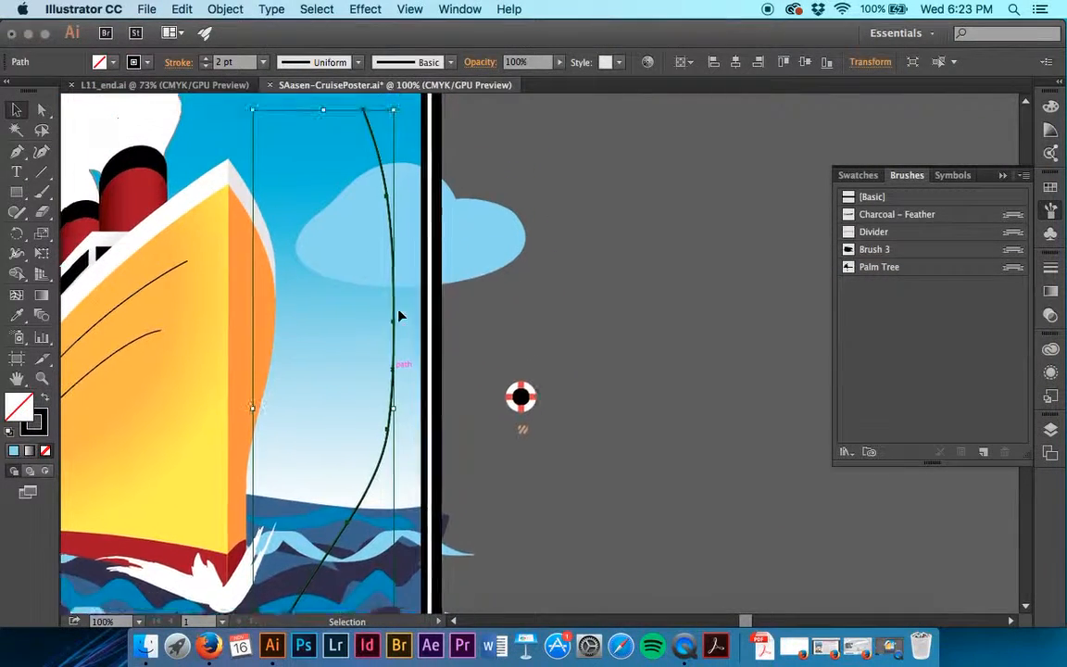
scroll(399, 316, down, 6)
scroll(399, 316, left, 1)
scroll(399, 316, down, 3)
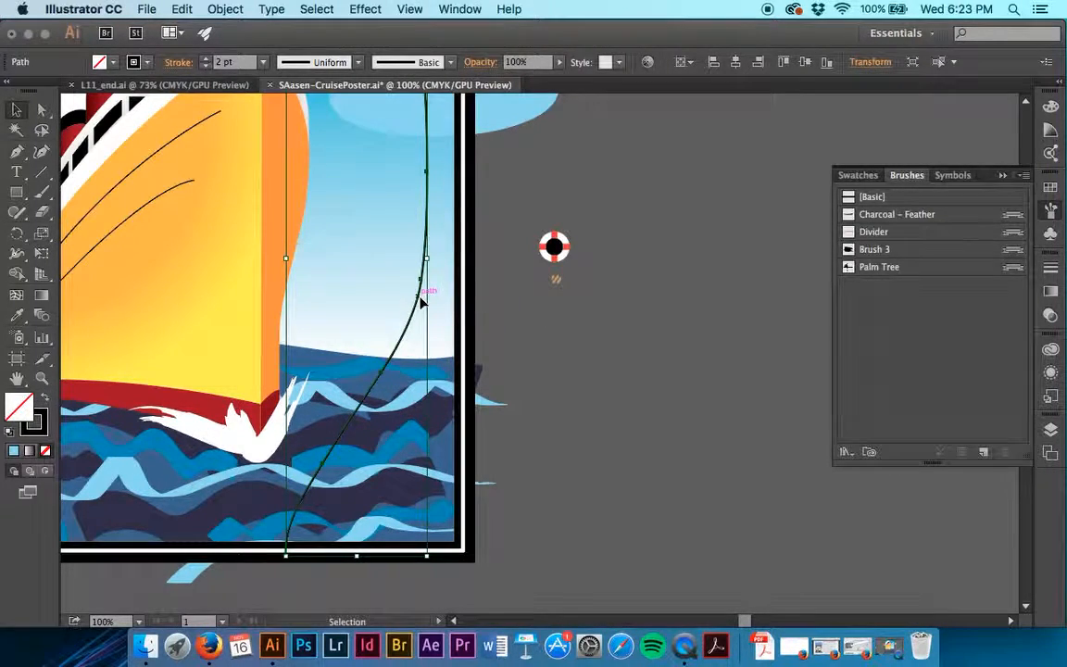
scroll(422, 303, up, 10)
scroll(422, 303, right, 1)
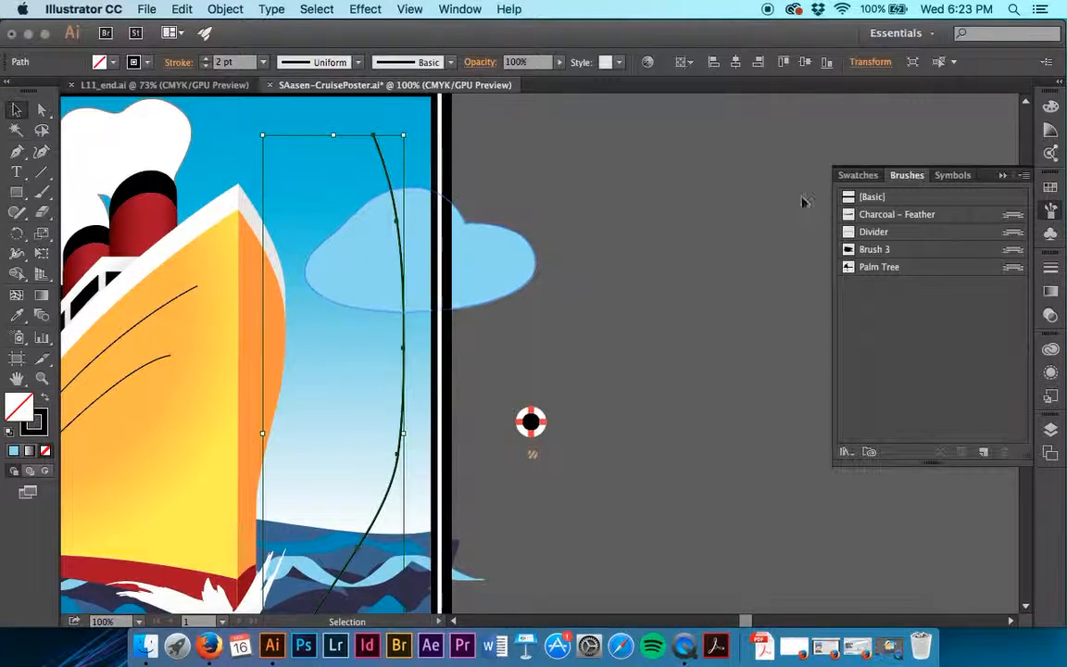
click(922, 268)
click(922, 268)
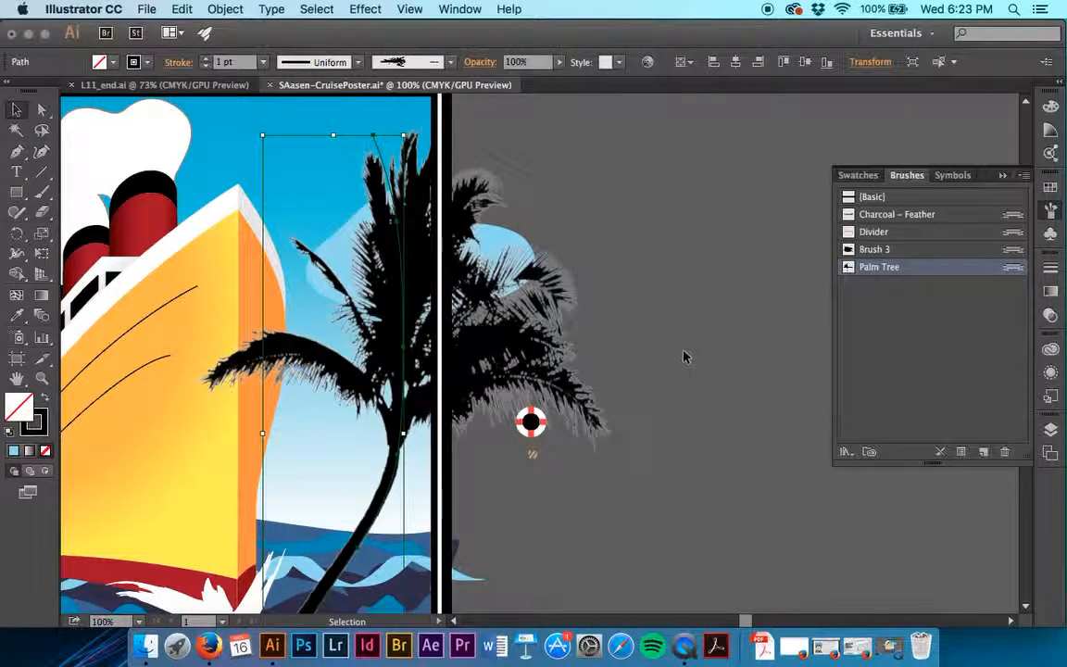
scroll(663, 367, down, 5)
scroll(664, 366, left, 1)
scroll(663, 367, up, 5)
scroll(663, 368, left, 1)
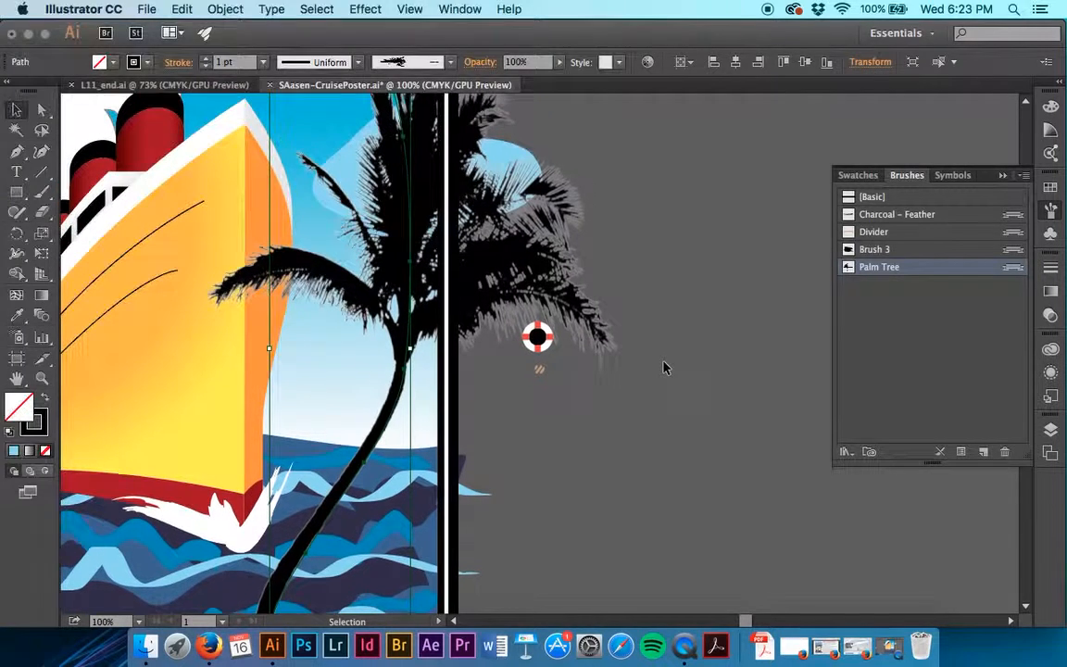
click(663, 368)
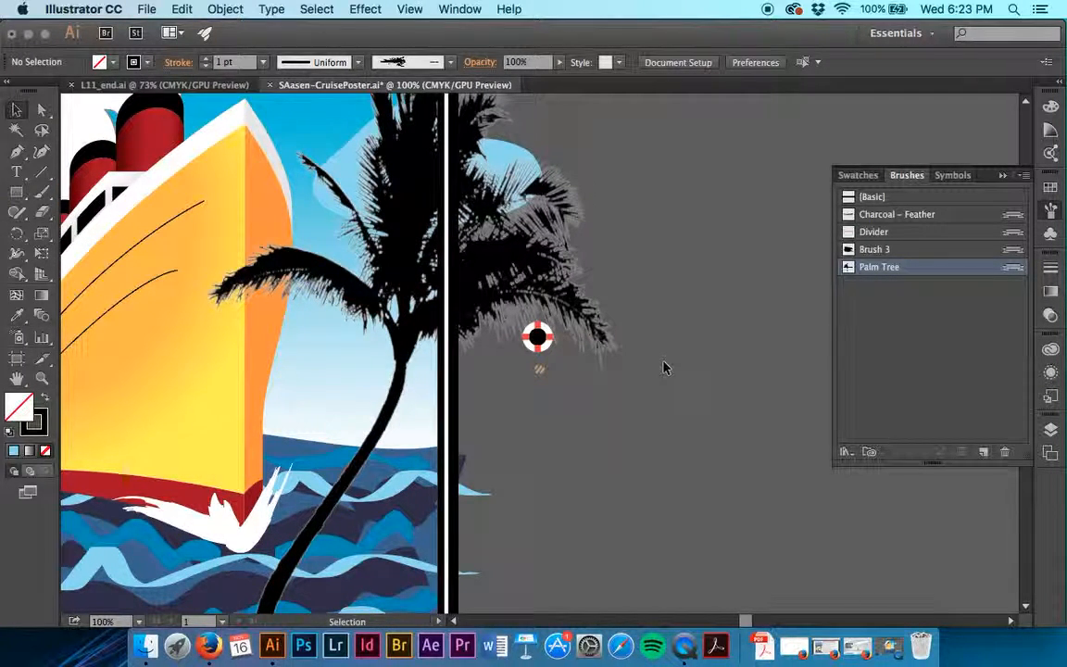
Set the Palm Tree brush to stretch between guides from 5 in to 6 in, flip it across, and apply the changes to existing strokes.
double_click(934, 273)
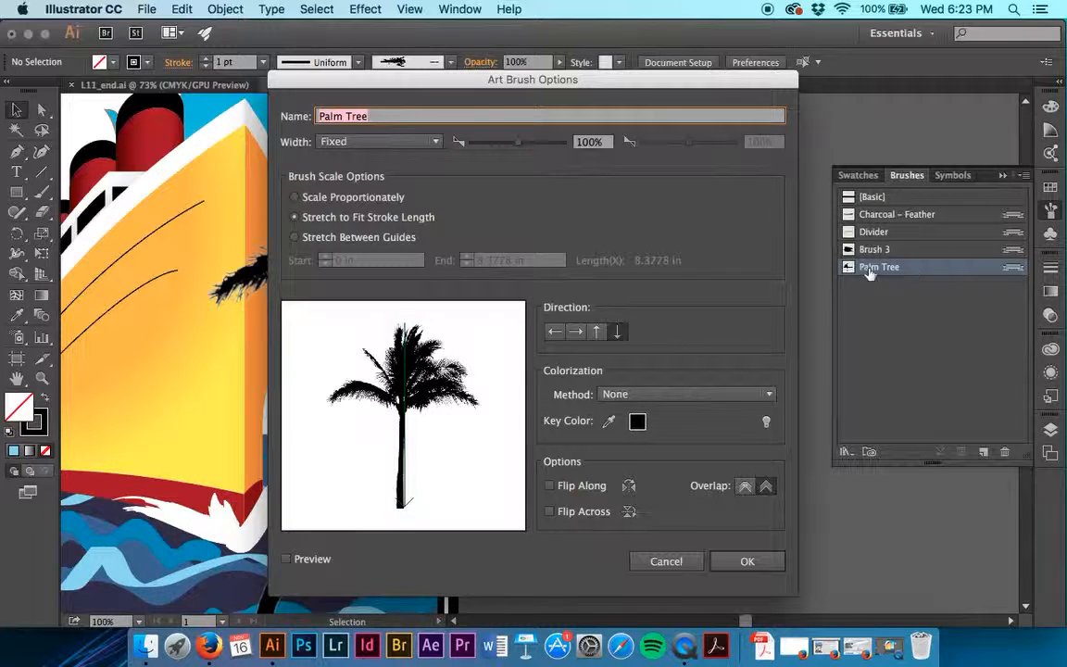
click(293, 238)
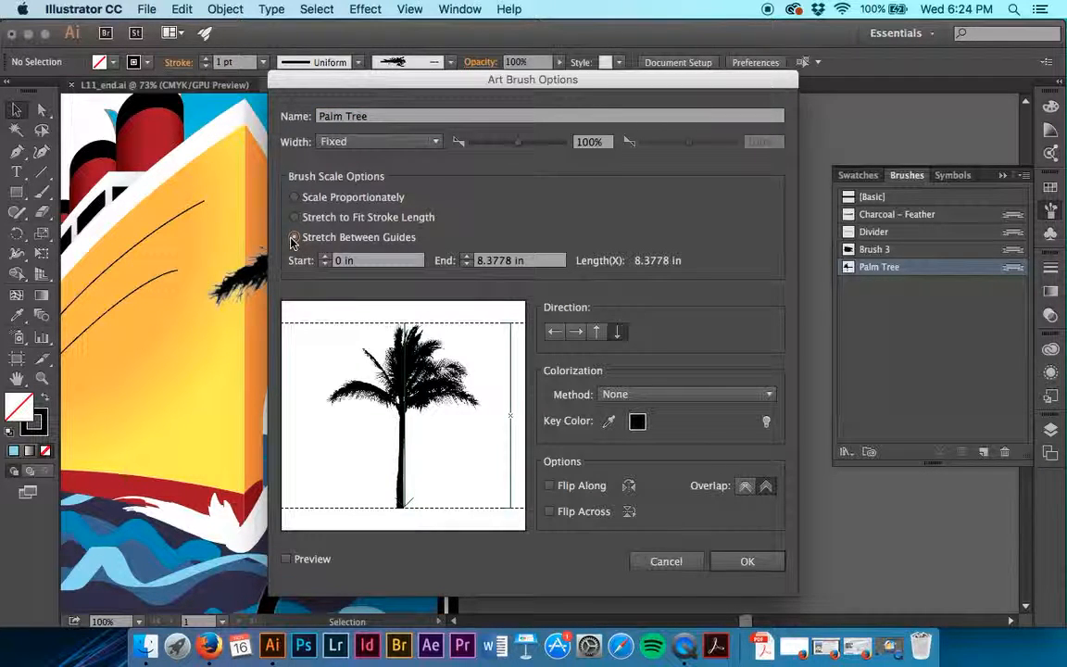
click(331, 263)
text(5)
key(Tab)
text(6)
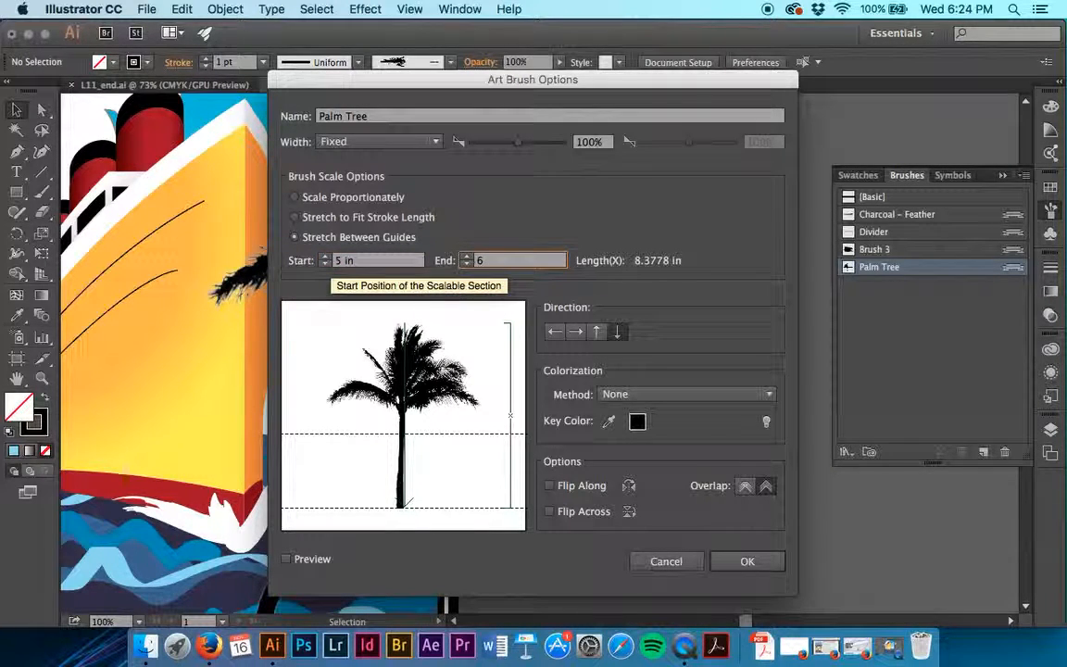
click(550, 512)
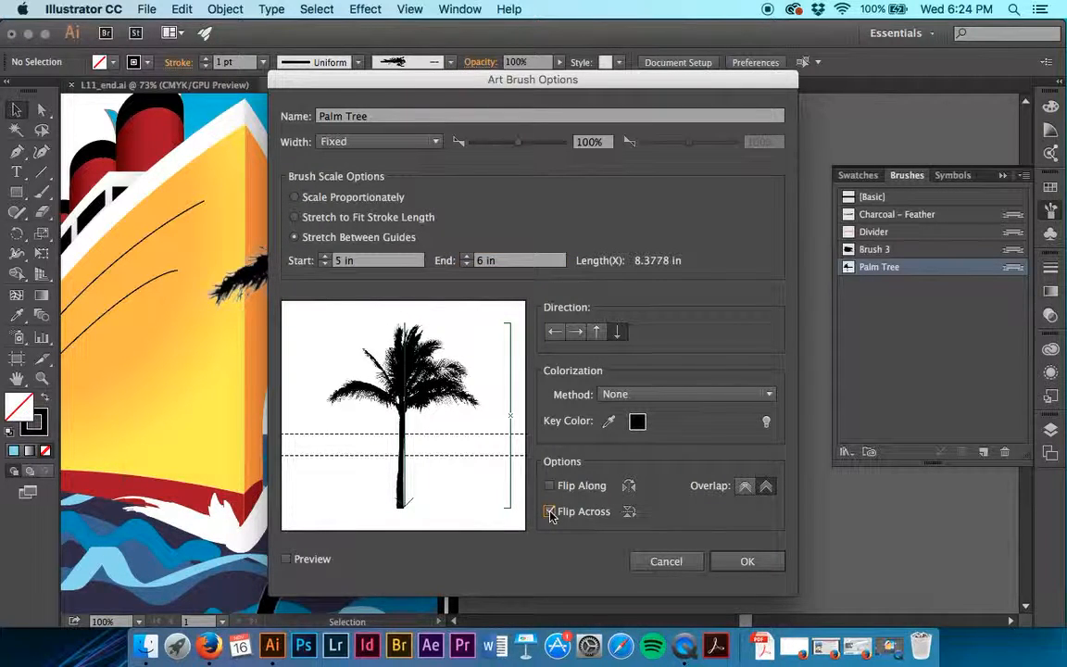
click(747, 561)
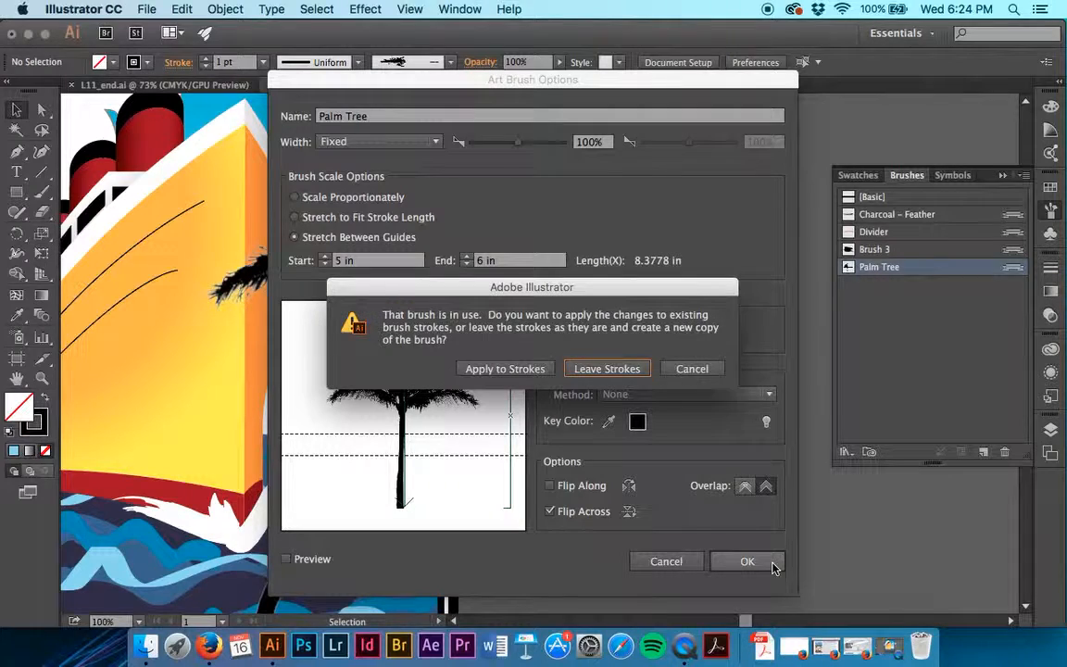
click(515, 363)
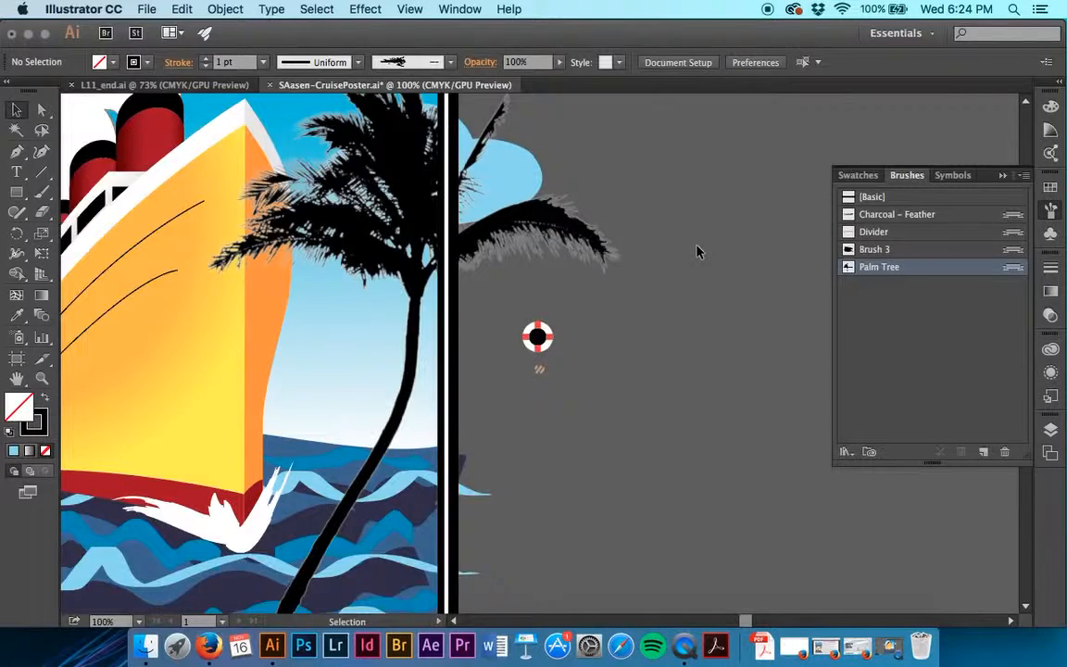
Test the edited Palm Tree brush with a short and a long freehand stroke on the empty canvas beside the poster.
scroll(698, 252, right, 5)
key(b)
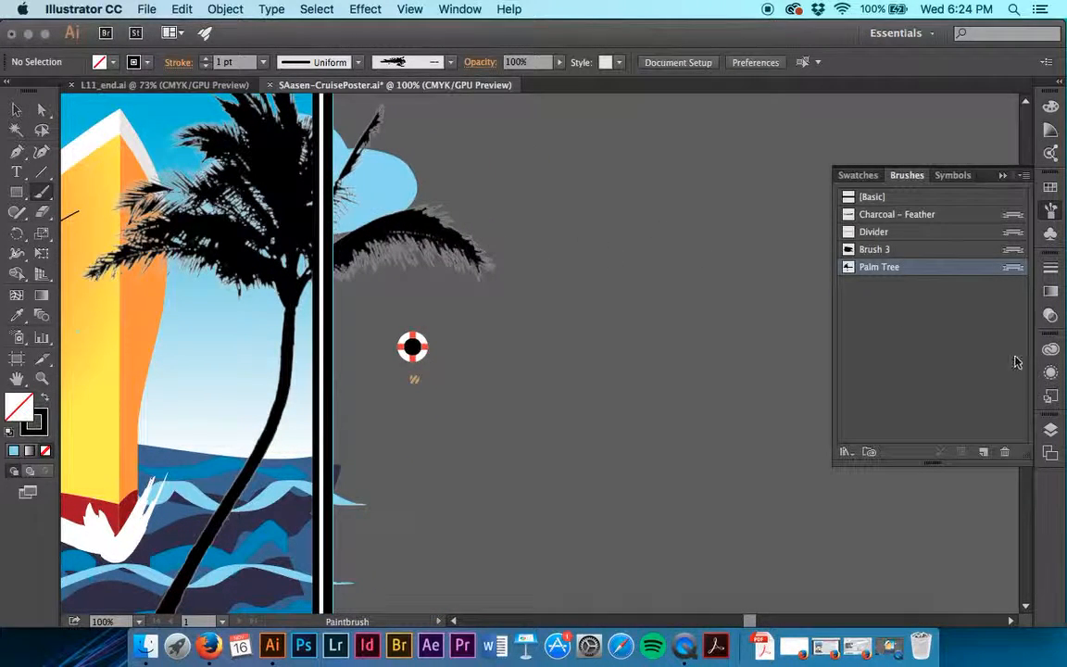
drag(701, 348, 711, 238)
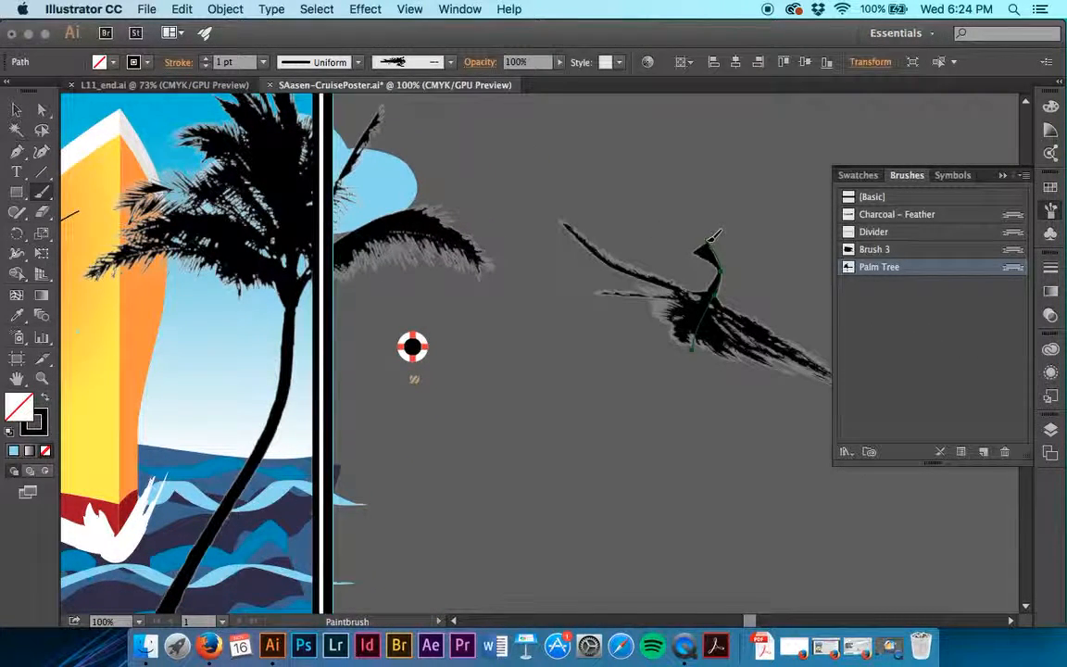
scroll(763, 181, right, 1)
scroll(764, 182, right, 10)
scroll(763, 181, up, 3)
drag(675, 153, 745, 474)
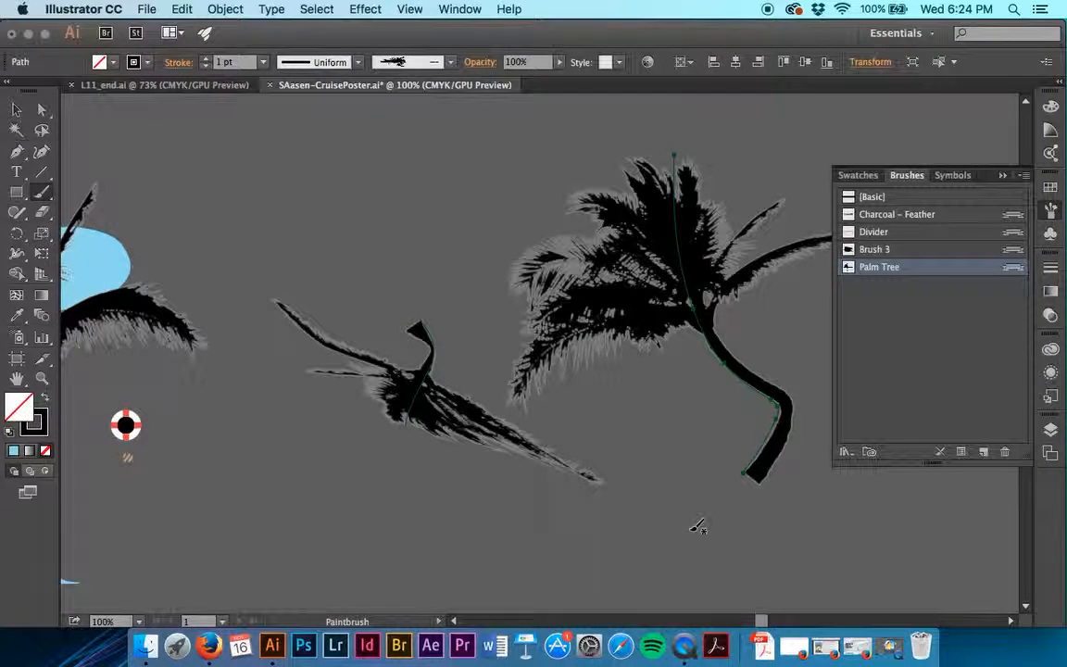
Delete both Palm Tree test strokes from the empty canvas, leaving the poster's palm tree in place.
click(16, 109)
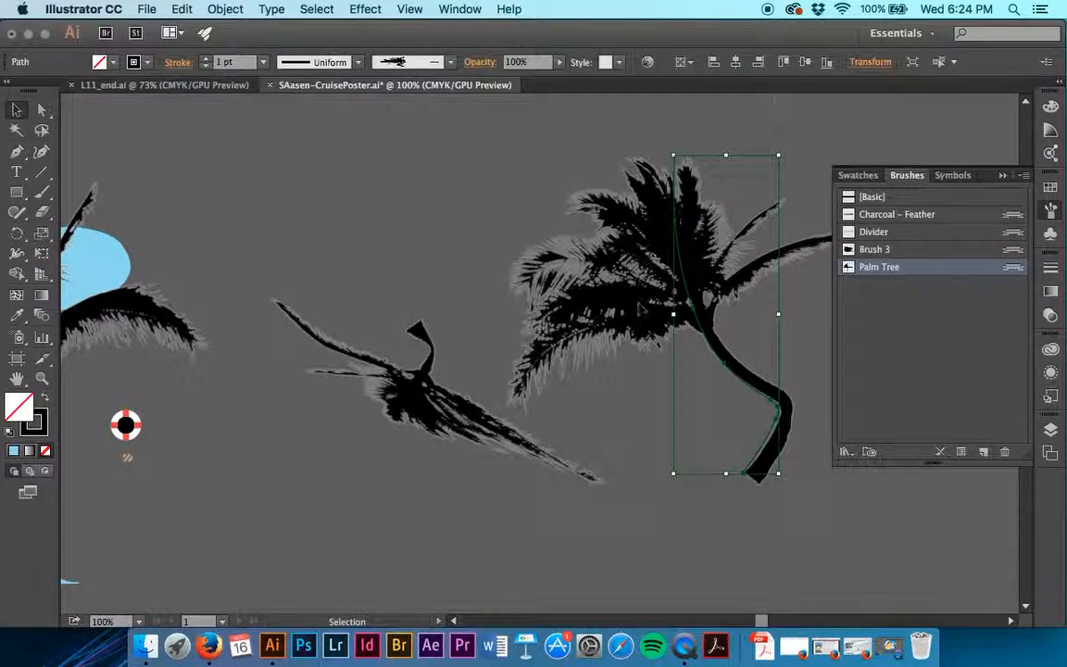
mouse_move(792, 503)
mouse_down()
mouse_move(574, 393)
mouse_move(771, 463)
mouse_move(589, 405)
mouse_move(500, 345)
mouse_up()
double_click(749, 467)
click(74, 104)
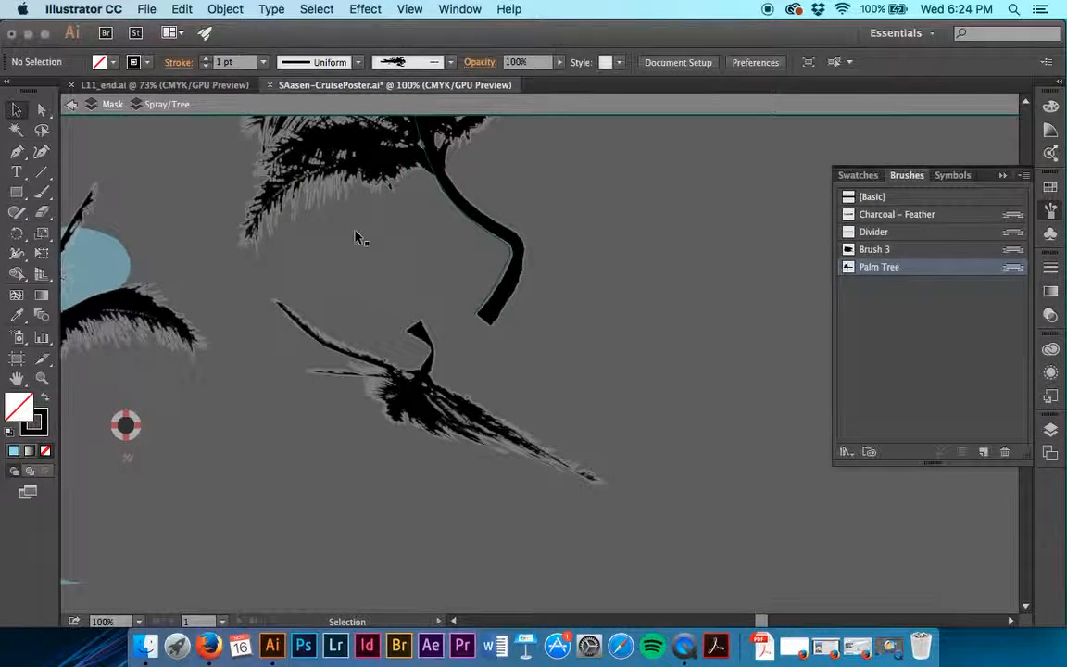
click(497, 295)
key(Delete)
scroll(457, 419, left, 10)
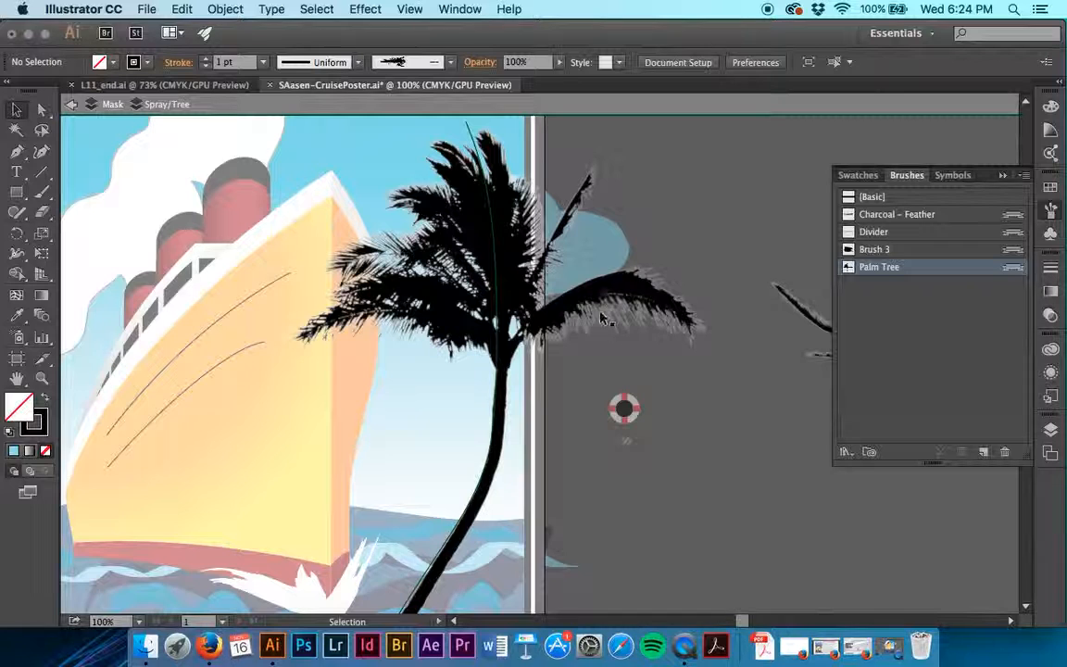
scroll(598, 282, right, 5)
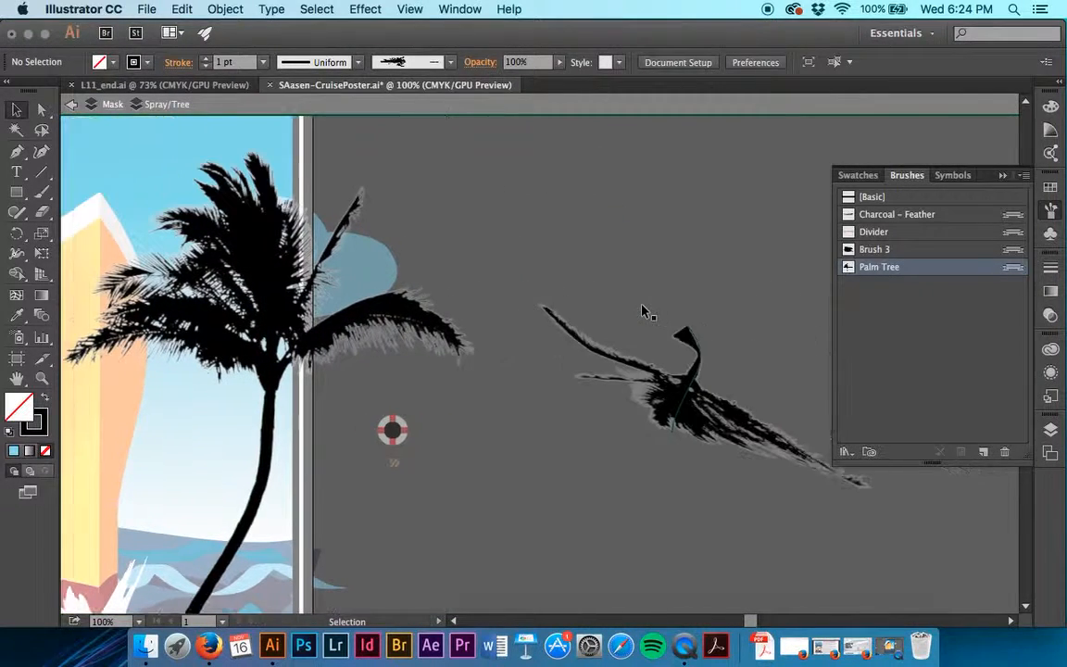
click(71, 104)
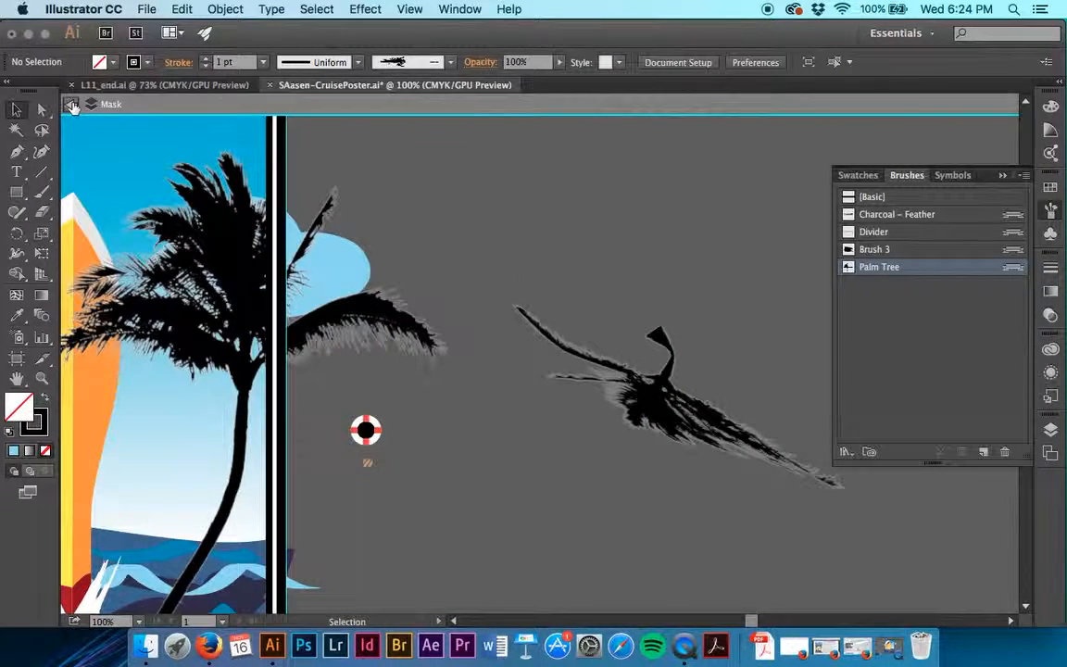
click(662, 373)
key(Delete)
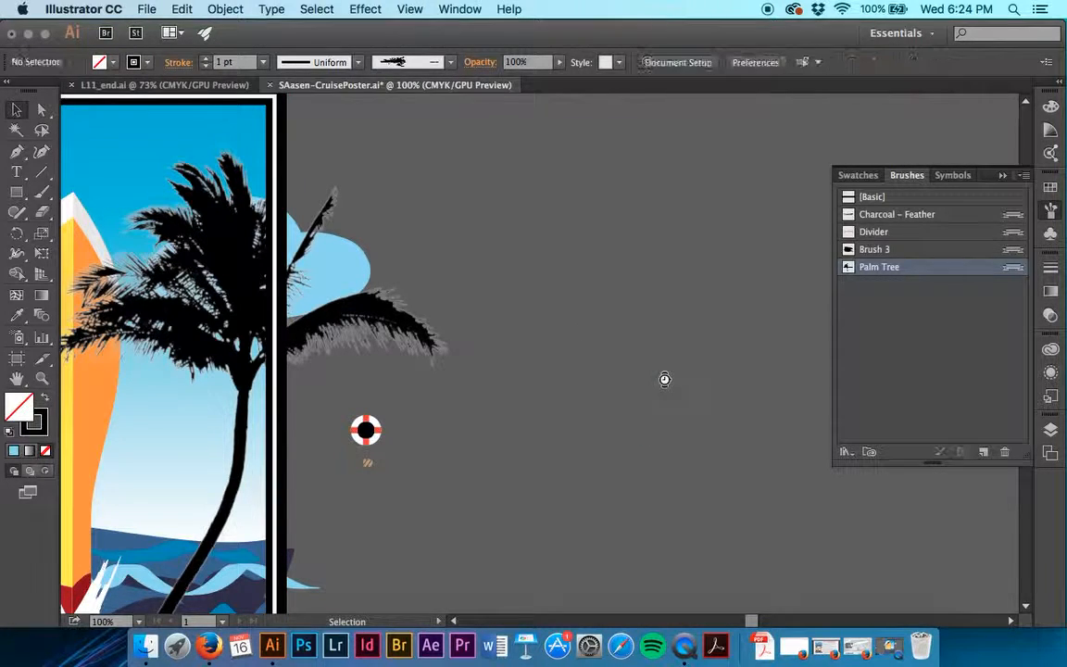
Change the blending mode of the poster's palm tree path to Multiply and deselect it.
scroll(664, 379, left, 3)
scroll(664, 379, down, 3)
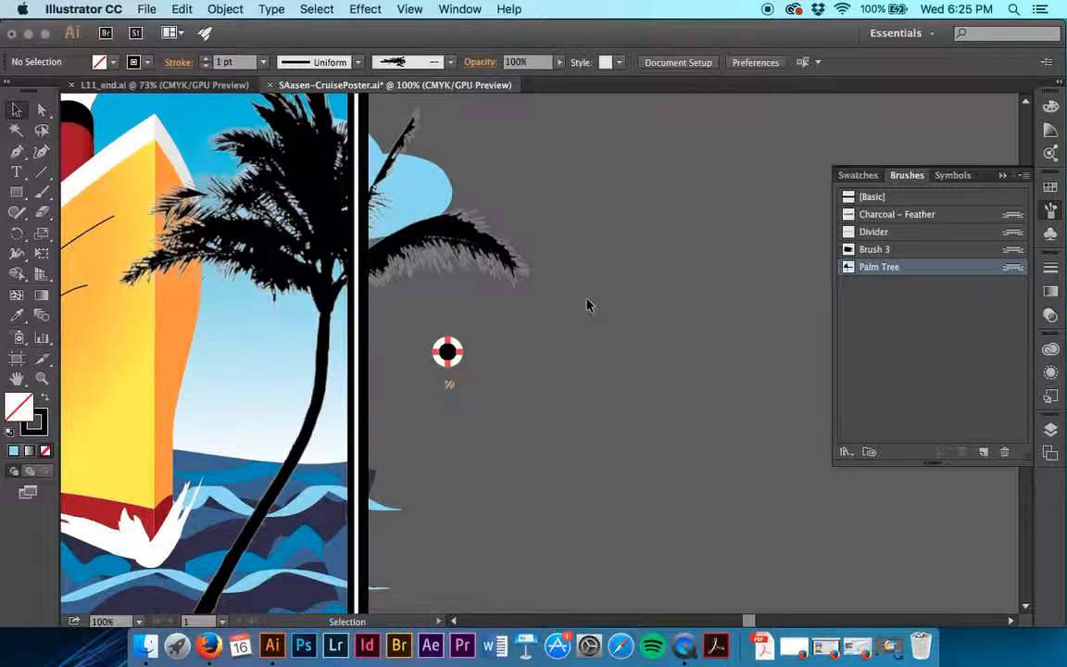
click(378, 228)
scroll(409, 244, up, 1)
scroll(408, 244, up, 2)
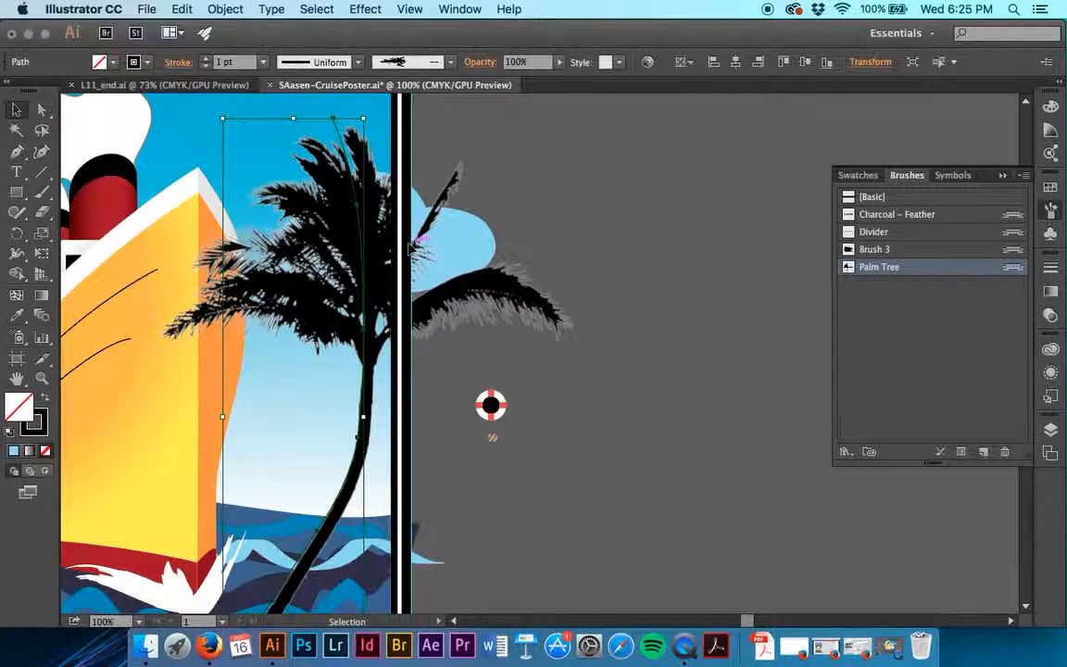
click(481, 63)
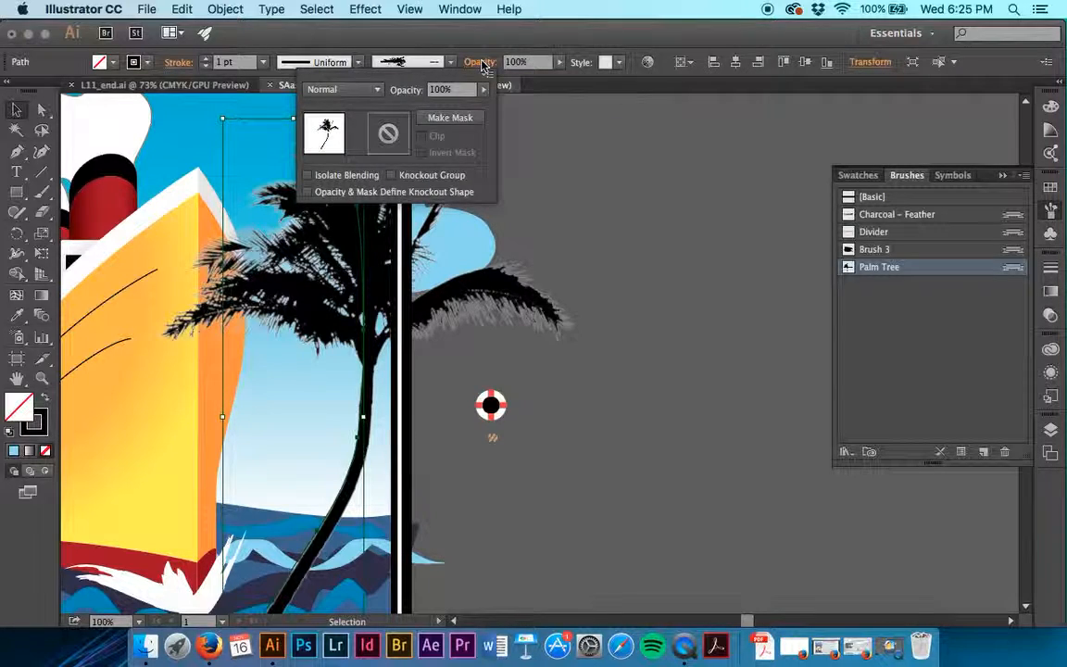
click(378, 90)
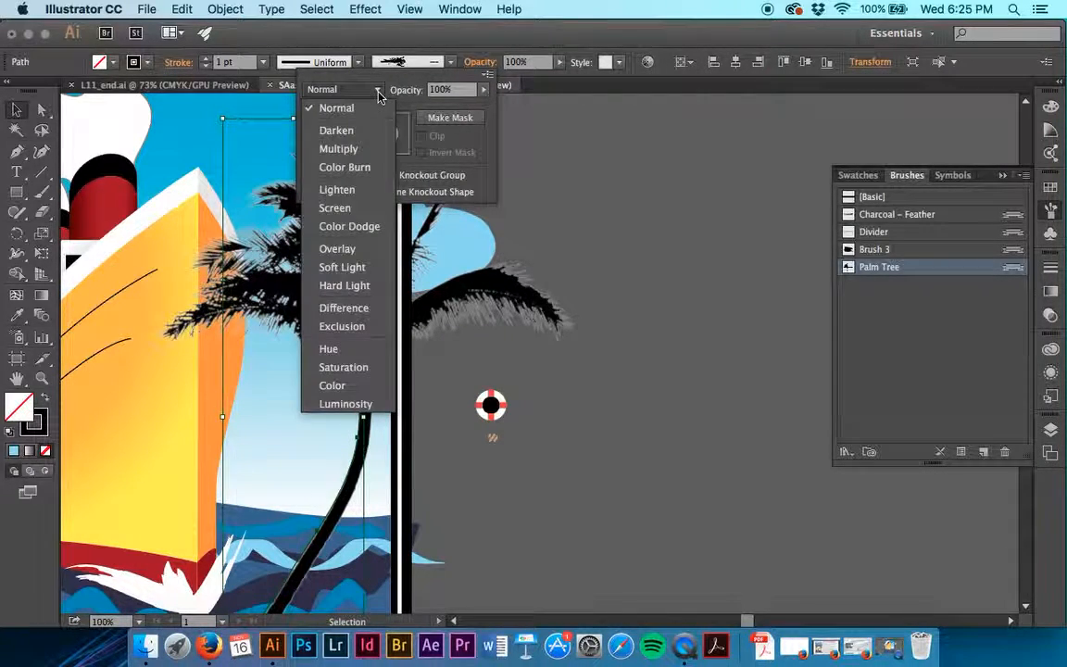
click(367, 156)
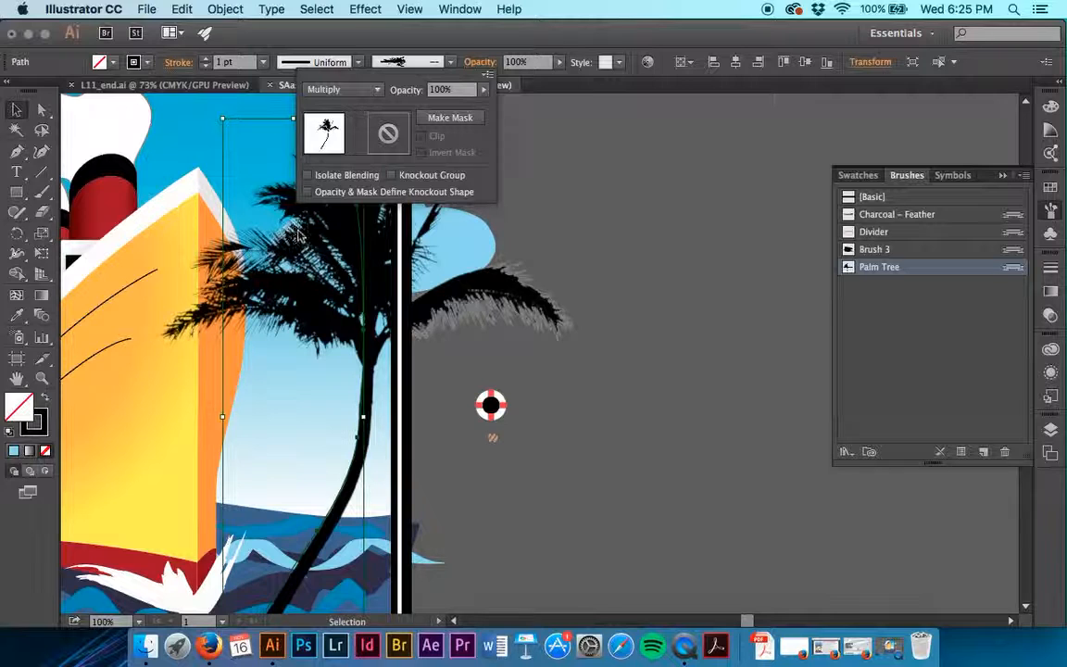
click(658, 301)
scroll(653, 301, down, 2)
scroll(653, 301, left, 1)
click(645, 301)
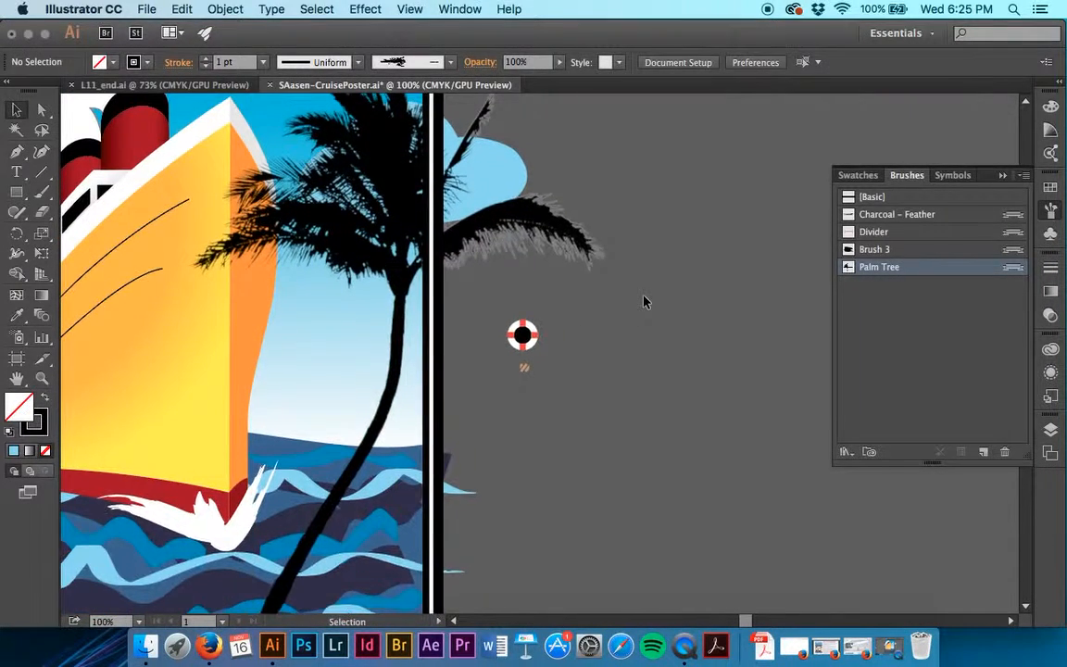
Show bristle brushes and hide art brushes in the brush list, choosing the Mop brush.
scroll(643, 301, up, 3)
scroll(643, 300, left, 1)
scroll(472, 276, down, 8)
scroll(473, 277, left, 3)
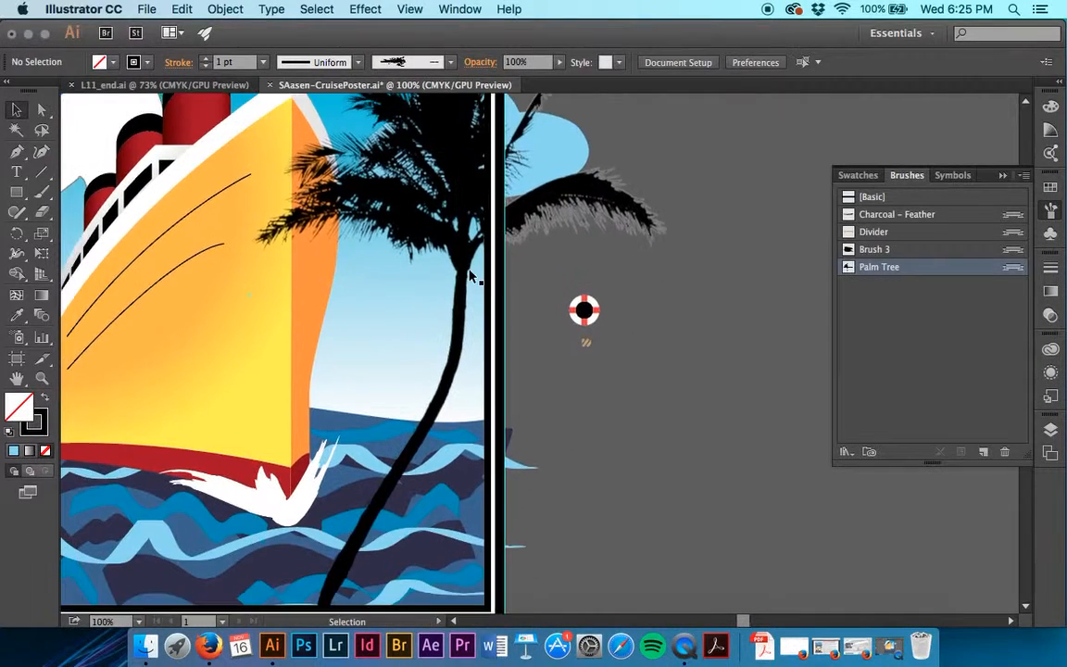
scroll(776, 468, up, 1)
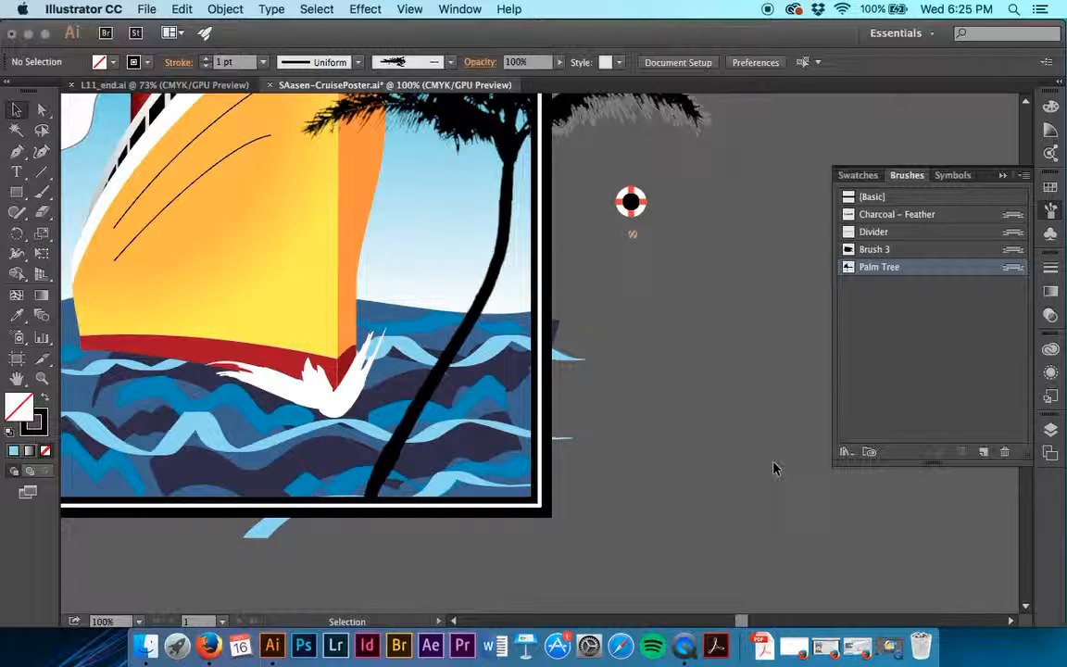
click(1024, 176)
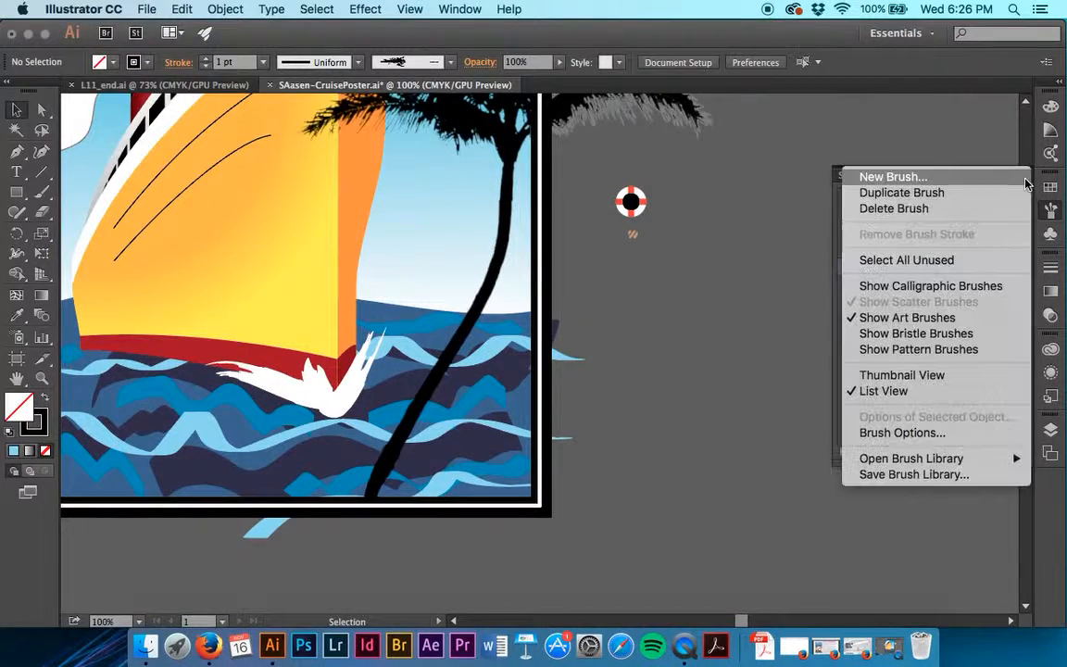
click(965, 333)
click(1025, 184)
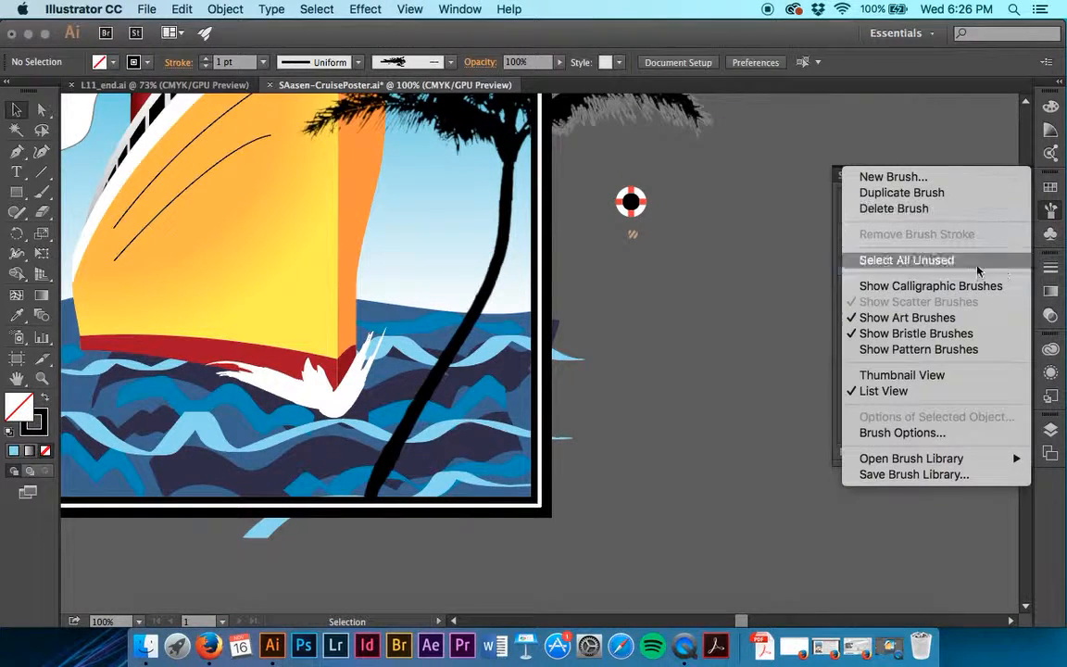
click(964, 318)
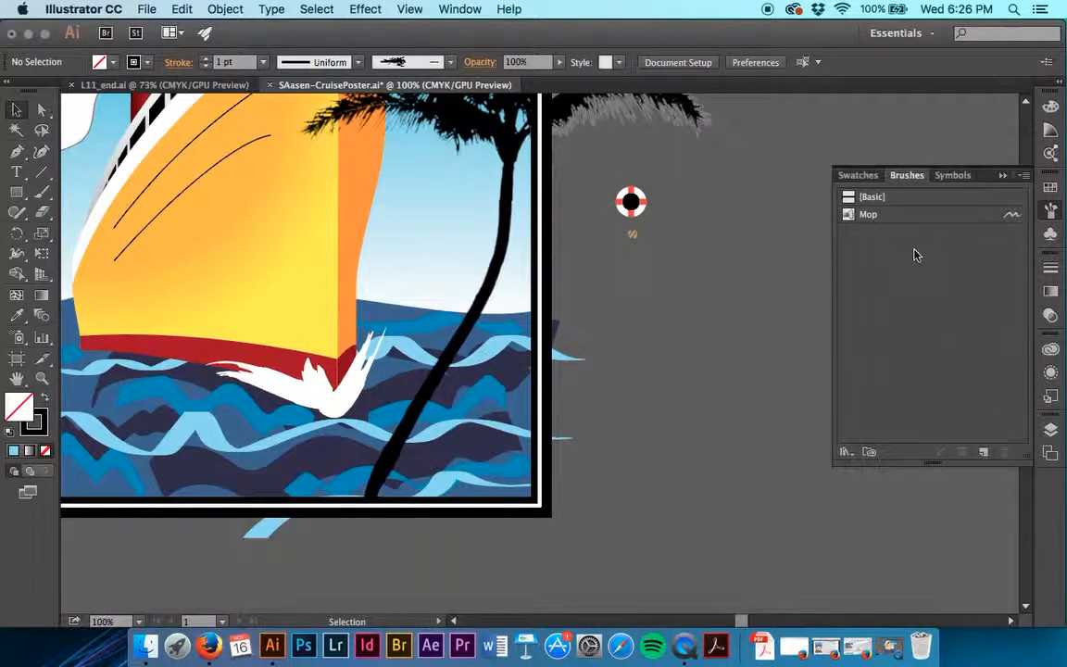
click(908, 217)
Test the Mop brush with three freehand strokes on the empty canvas beside the poster, leaving nothing selected.
scroll(653, 332, right, 3)
scroll(653, 331, up, 2)
scroll(651, 331, right, 5)
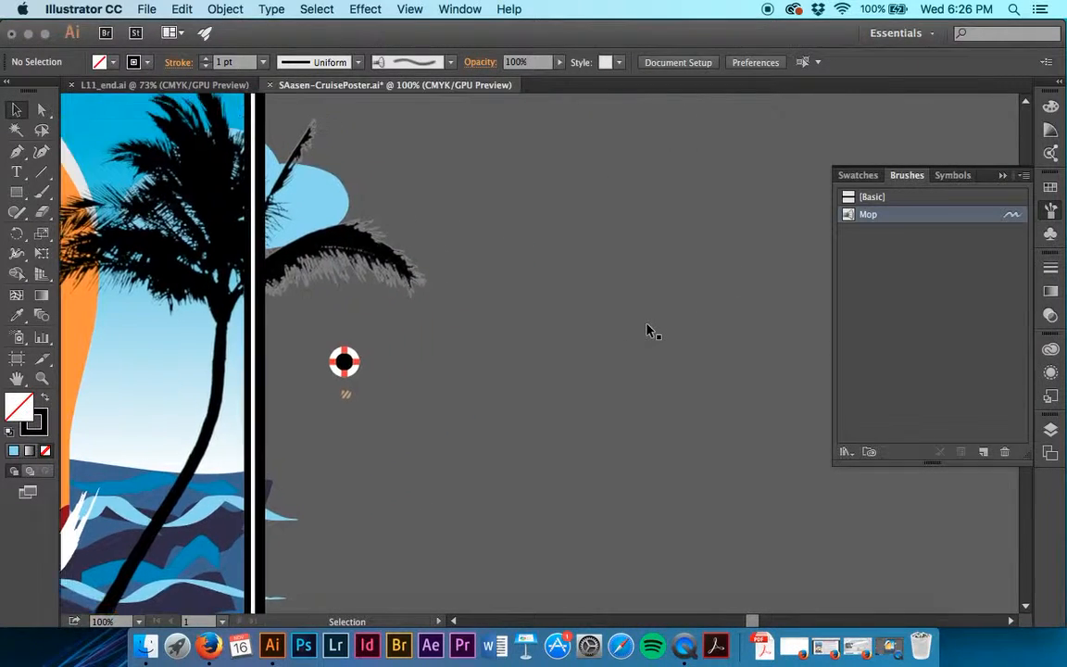
key(b)
mouse_move(613, 237)
mouse_down()
mouse_move(687, 345)
mouse_move(693, 443)
mouse_up()
mouse_move(733, 388)
mouse_down()
mouse_move(700, 378)
mouse_move(722, 261)
mouse_move(697, 232)
mouse_move(672, 248)
mouse_move(691, 230)
mouse_move(722, 252)
mouse_move(713, 257)
mouse_move(721, 271)
mouse_move(708, 275)
mouse_move(687, 229)
mouse_up()
drag(735, 268, 720, 296)
click(16, 110)
click(447, 372)
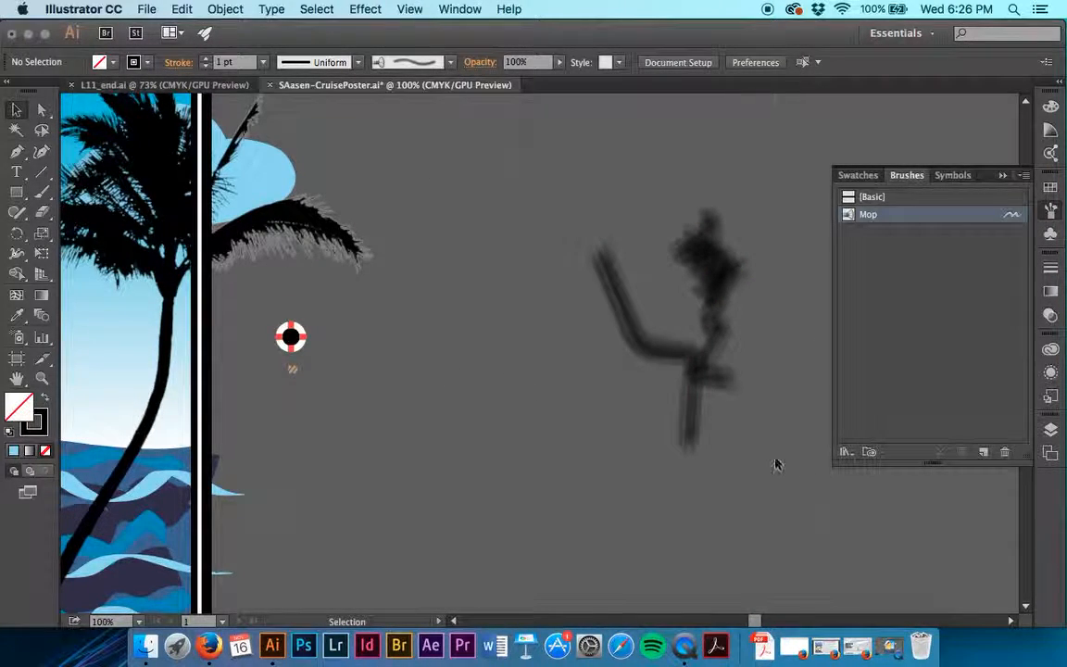
Delete the Mop test strokes from the empty canvas and open the Mop bristle brush's options.
key(super+a)
key(Delete)
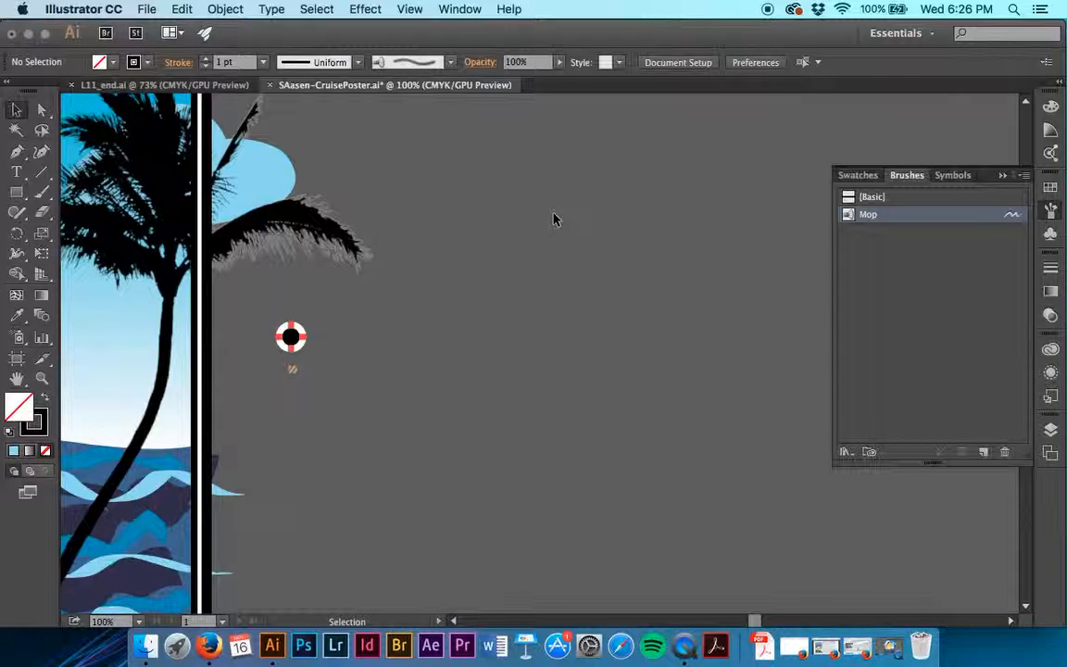
double_click(852, 220)
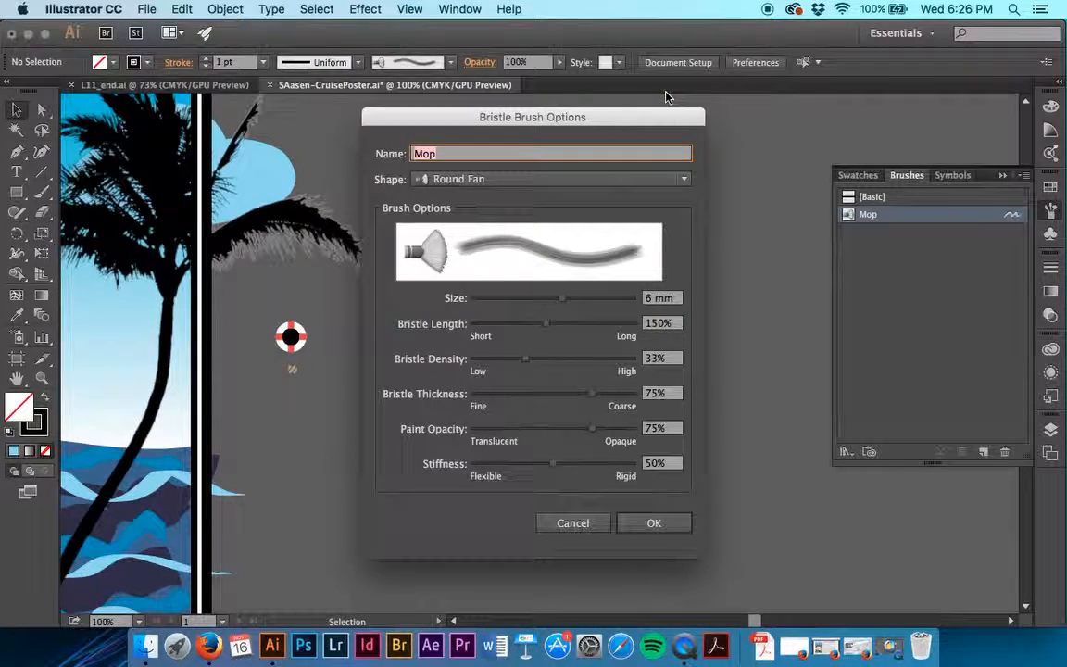
Try the Round Blunt and Flat Blunt shapes for the Mop brush, and go back to Round Fan.
click(523, 178)
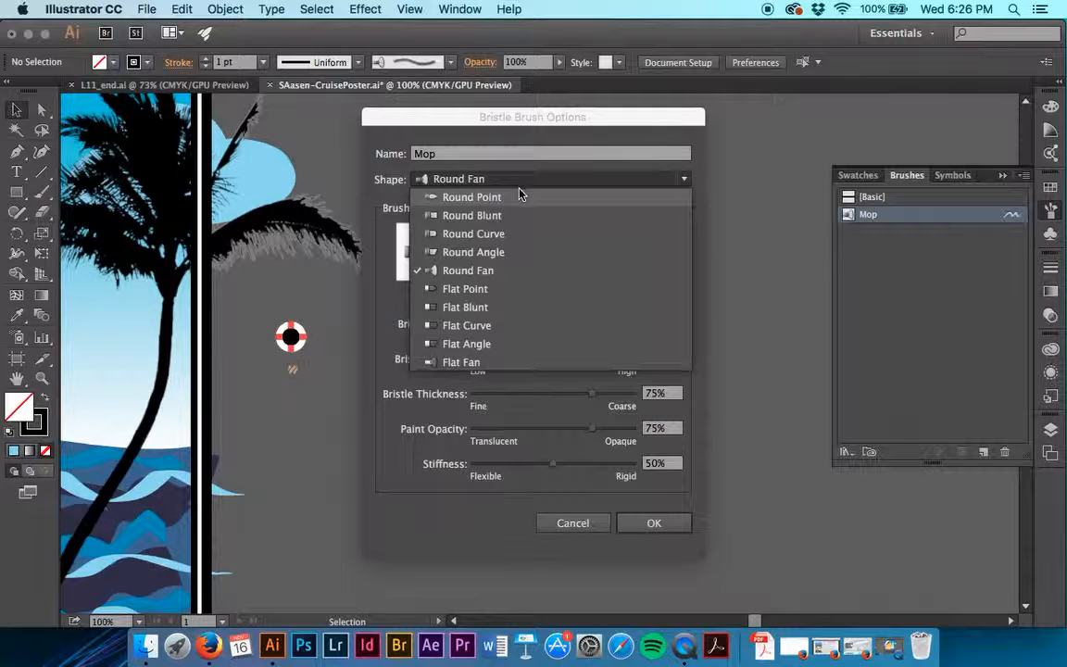
click(515, 215)
click(466, 178)
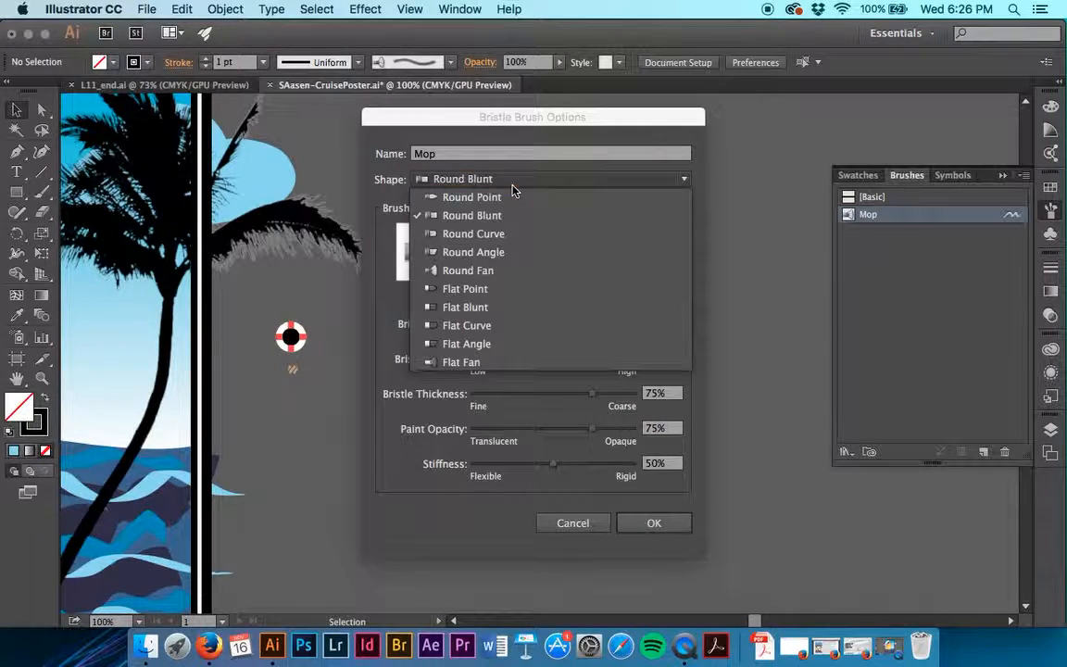
click(504, 267)
click(512, 179)
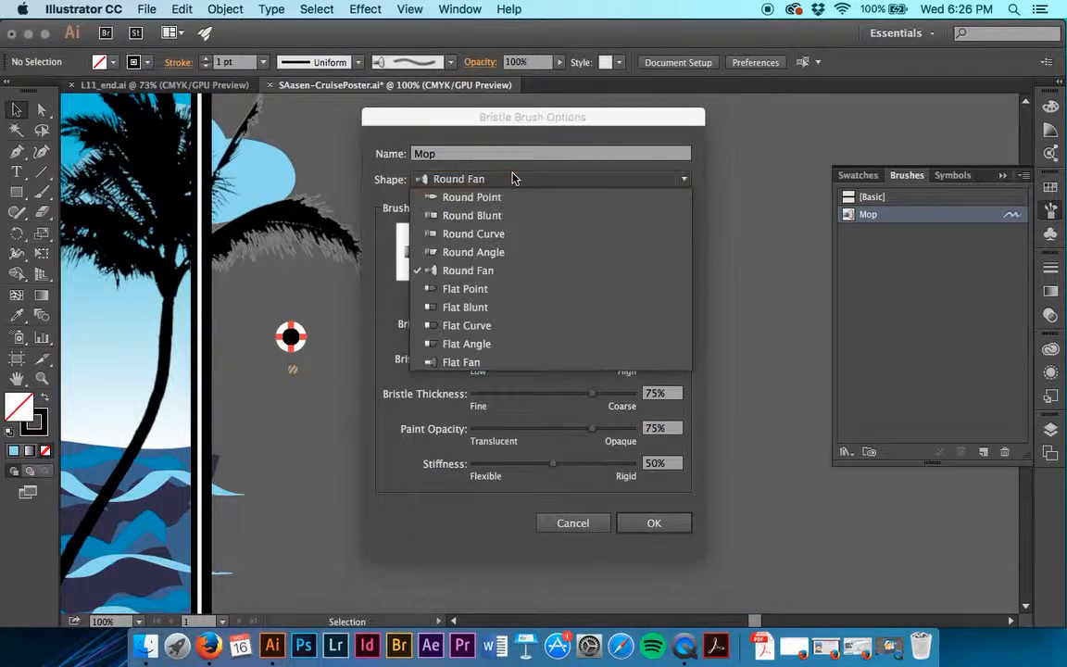
click(496, 306)
click(493, 179)
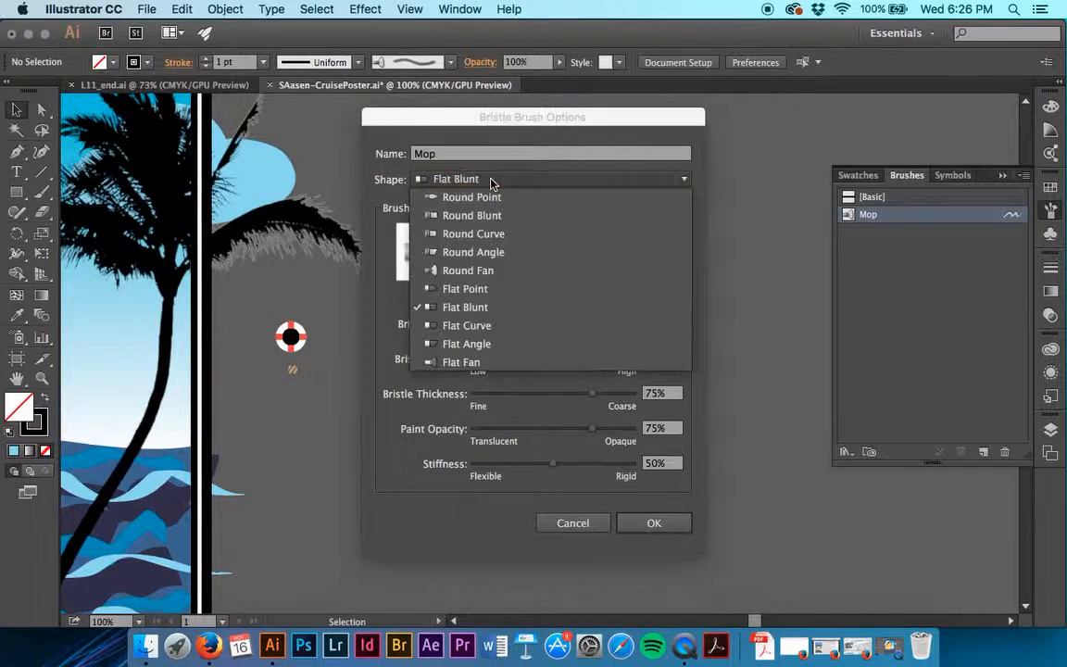
click(496, 270)
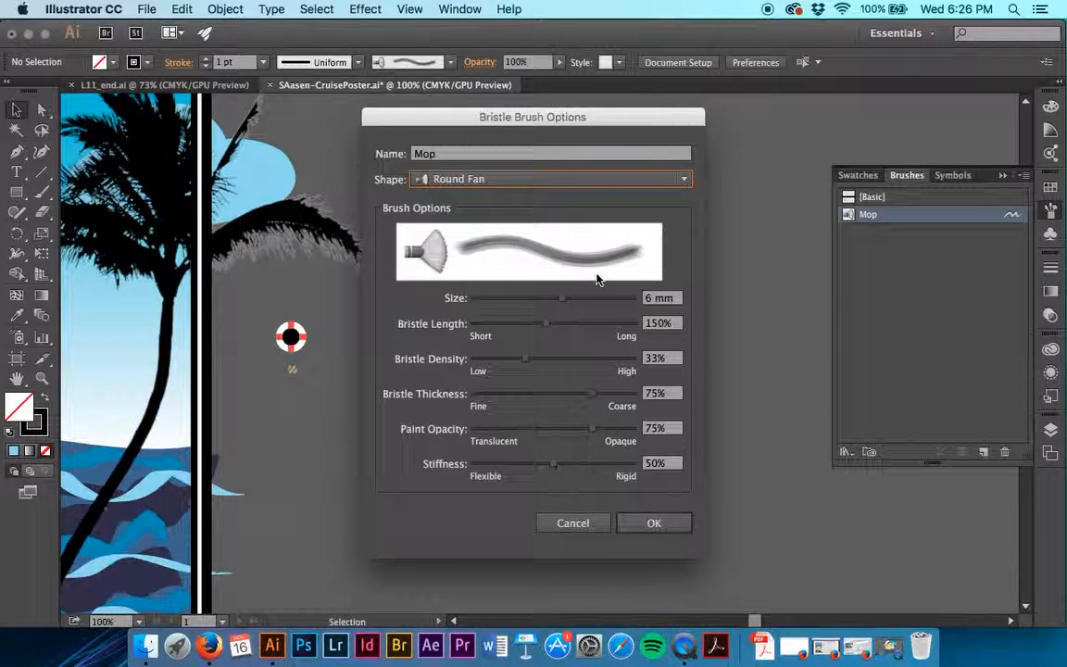
Set the Mop brush's size to 7 mm and its bristle density to 20%, and accept the options.
drag(653, 298, 611, 300)
text(7)
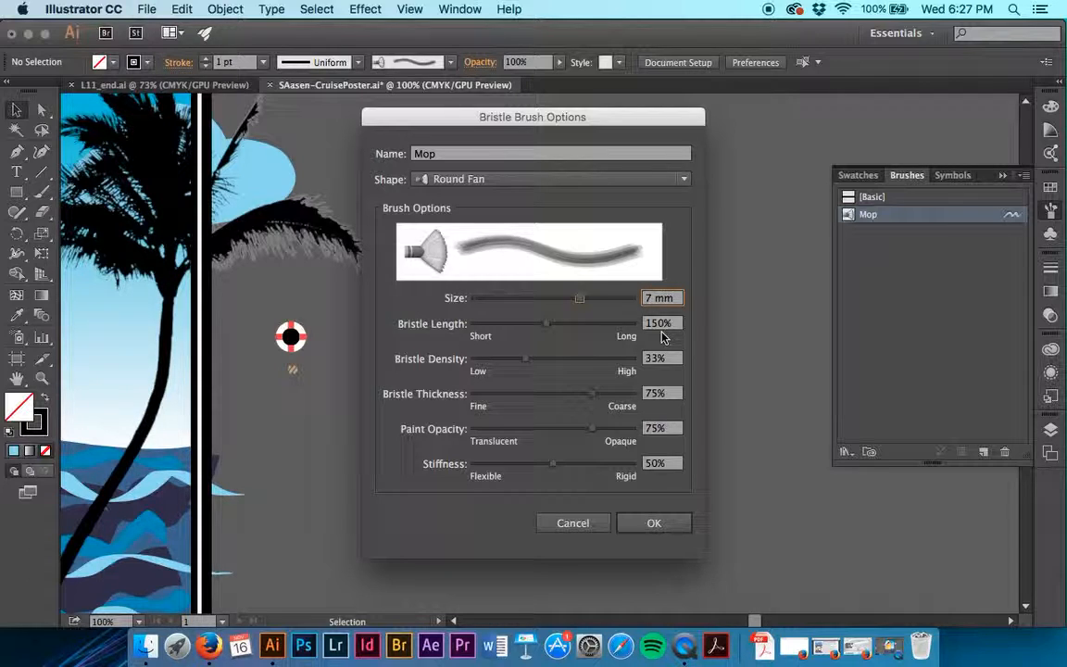
key(Tab)
key(Tab)
text(20)
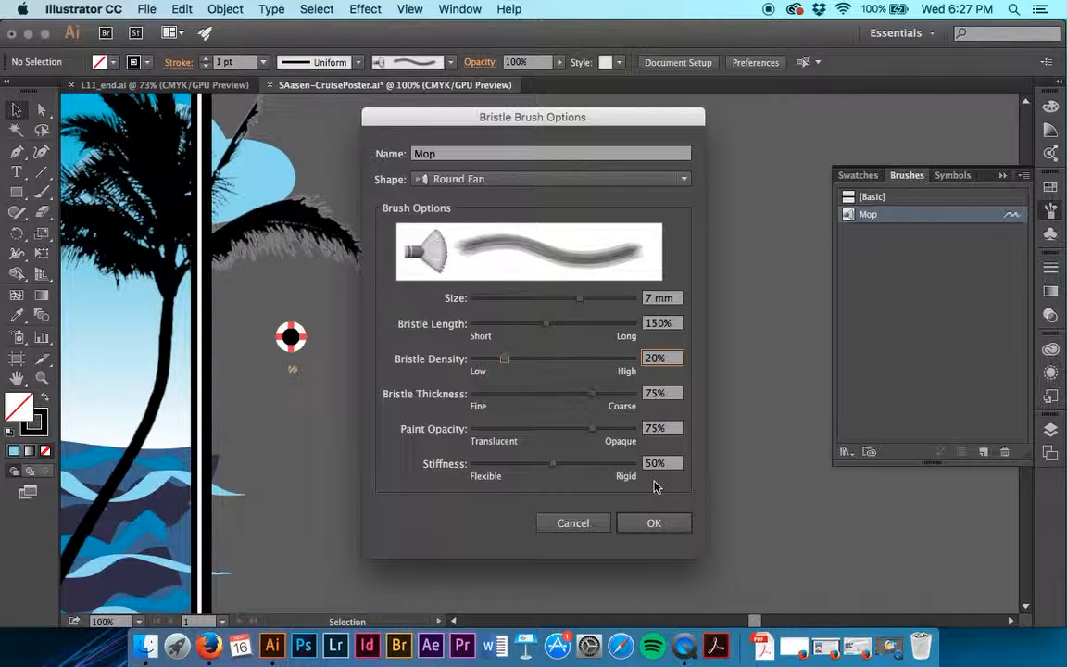
click(657, 523)
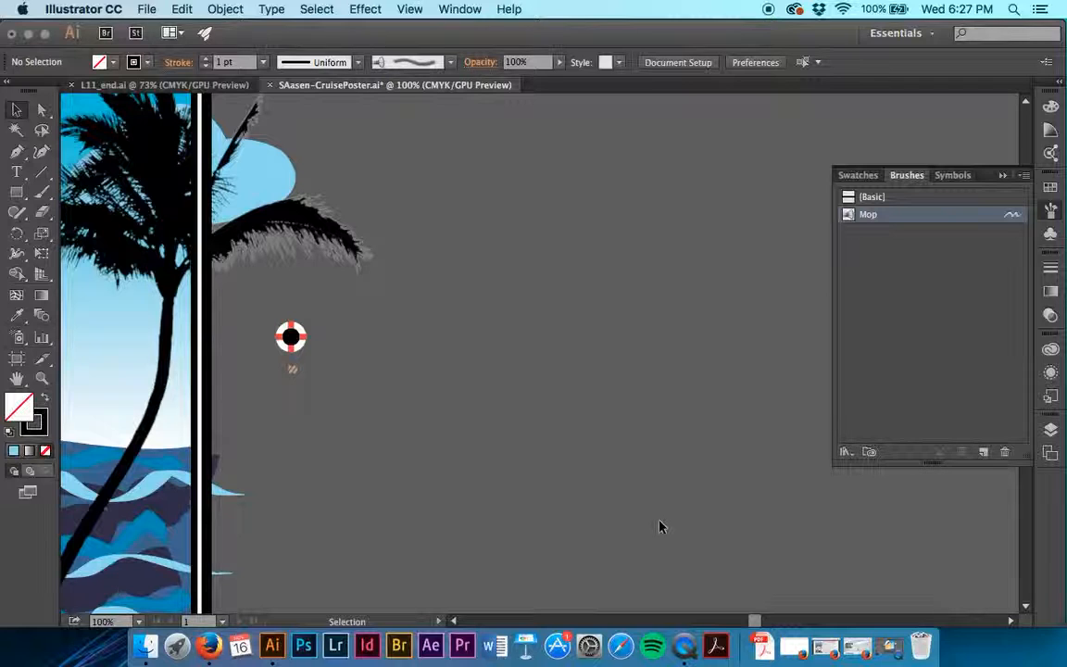
Select the white smoke shape above the ship's funnels and turn on Draw Inside mode for it.
scroll(659, 526, left, 20)
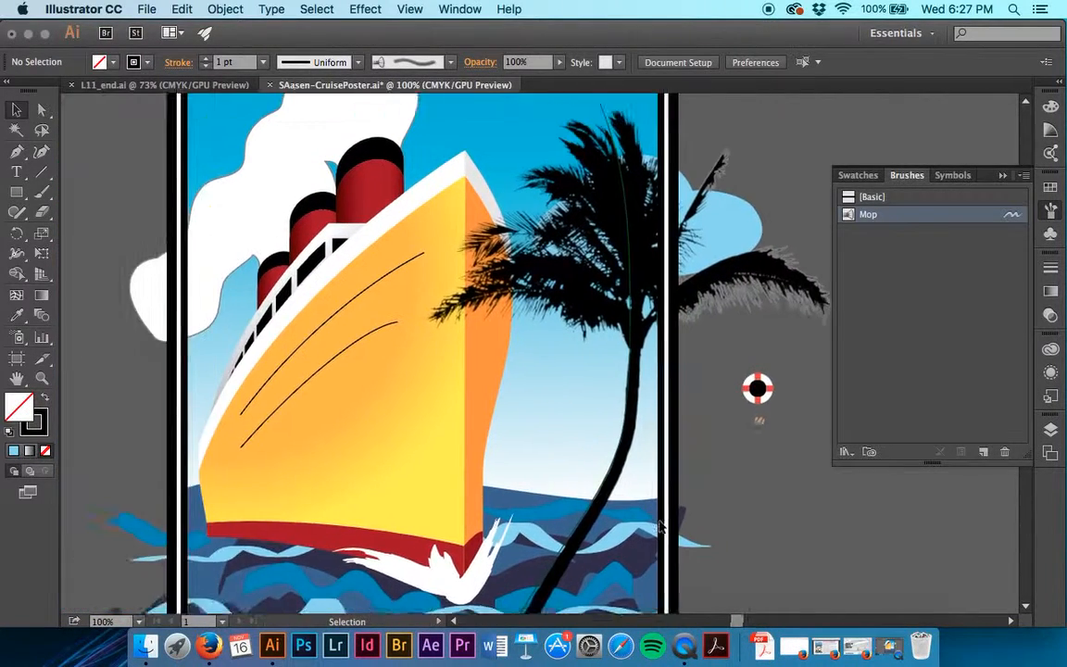
scroll(659, 526, left, 2)
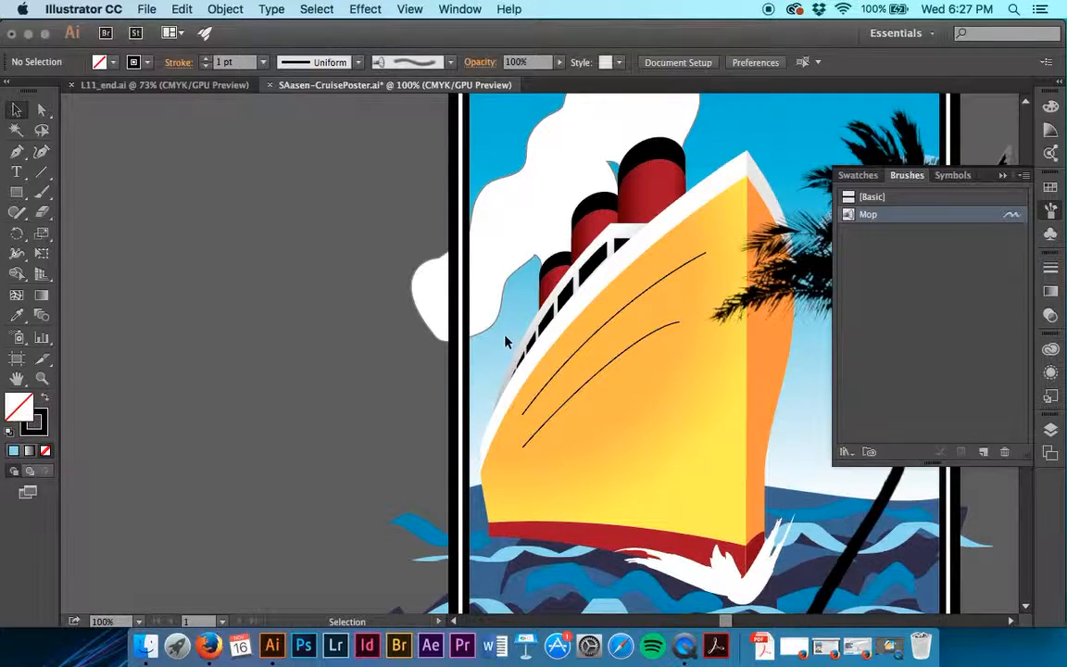
click(497, 301)
scroll(497, 301, up, 5)
scroll(497, 301, right, 4)
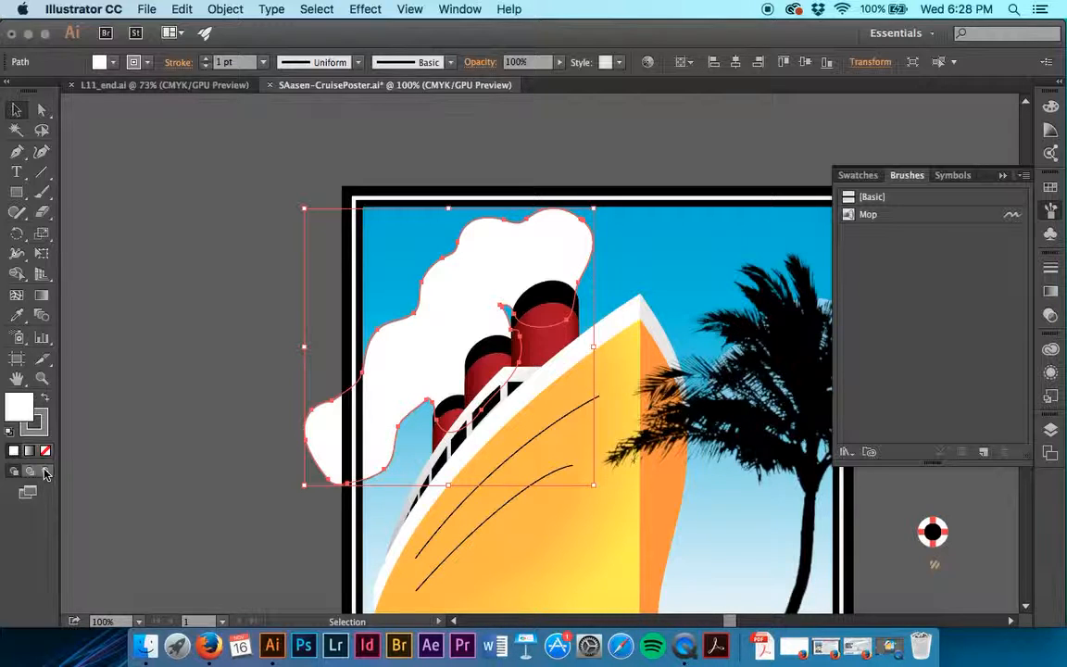
click(48, 473)
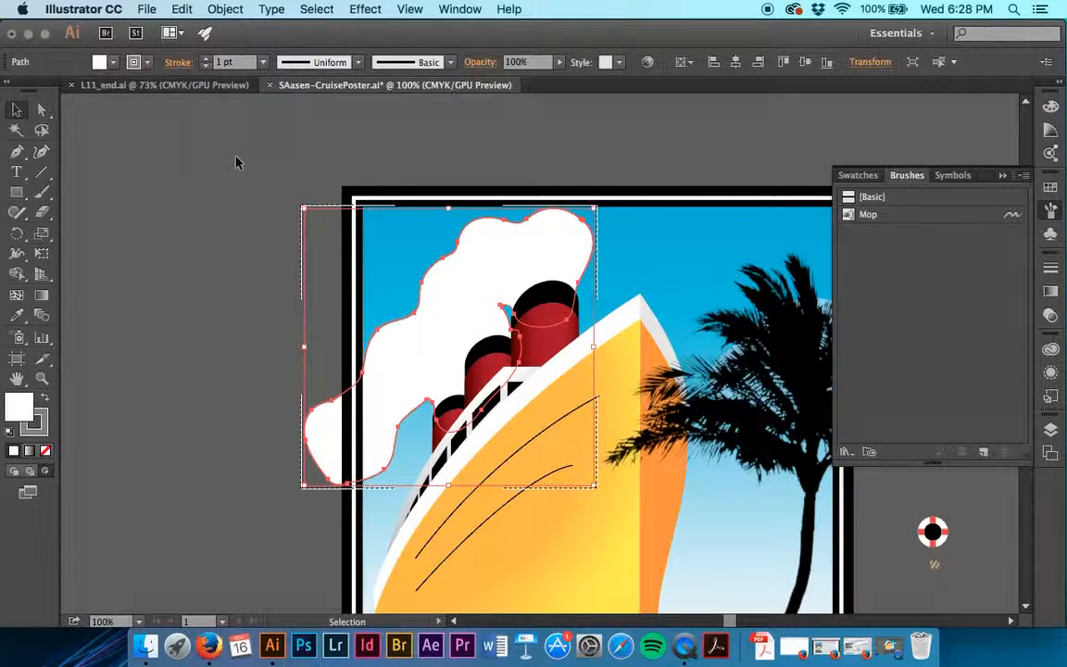
Set the smoke shape's fill to None and deselect it.
click(115, 62)
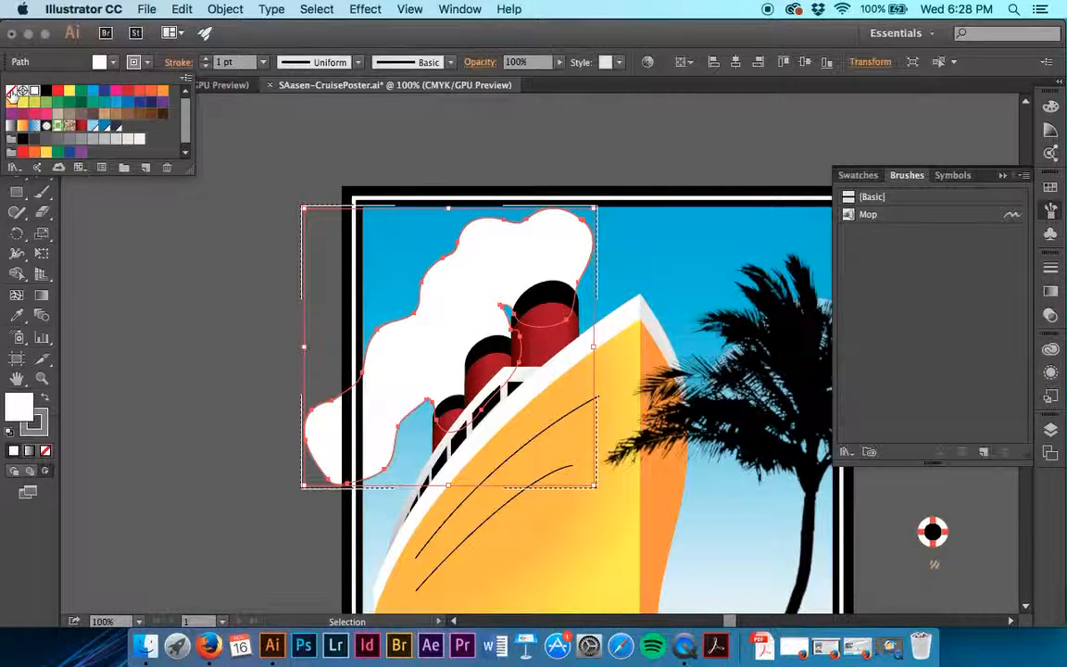
click(13, 94)
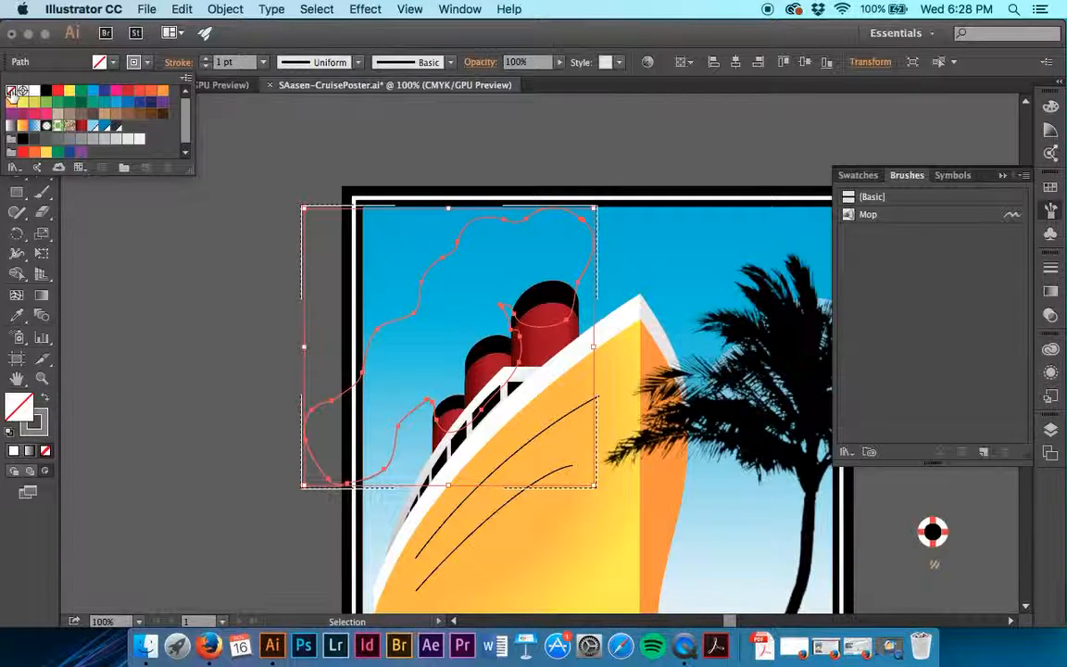
key(Escape)
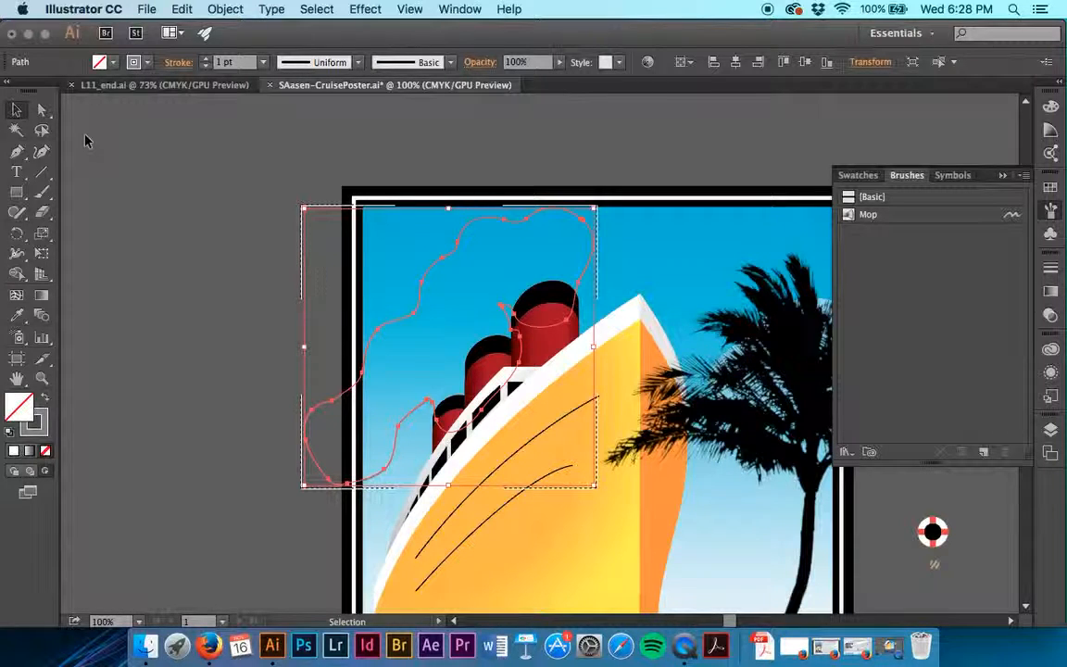
click(224, 158)
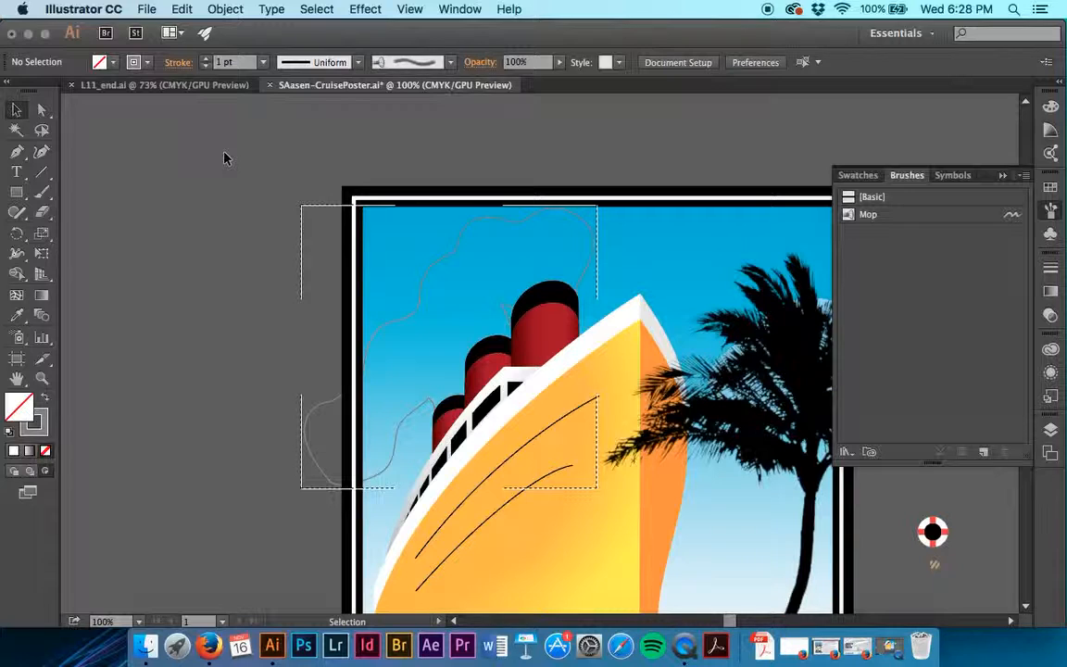
Set up the Paintbrush tool with the Mop bristle brush and a white stroke.
key(b)
click(869, 222)
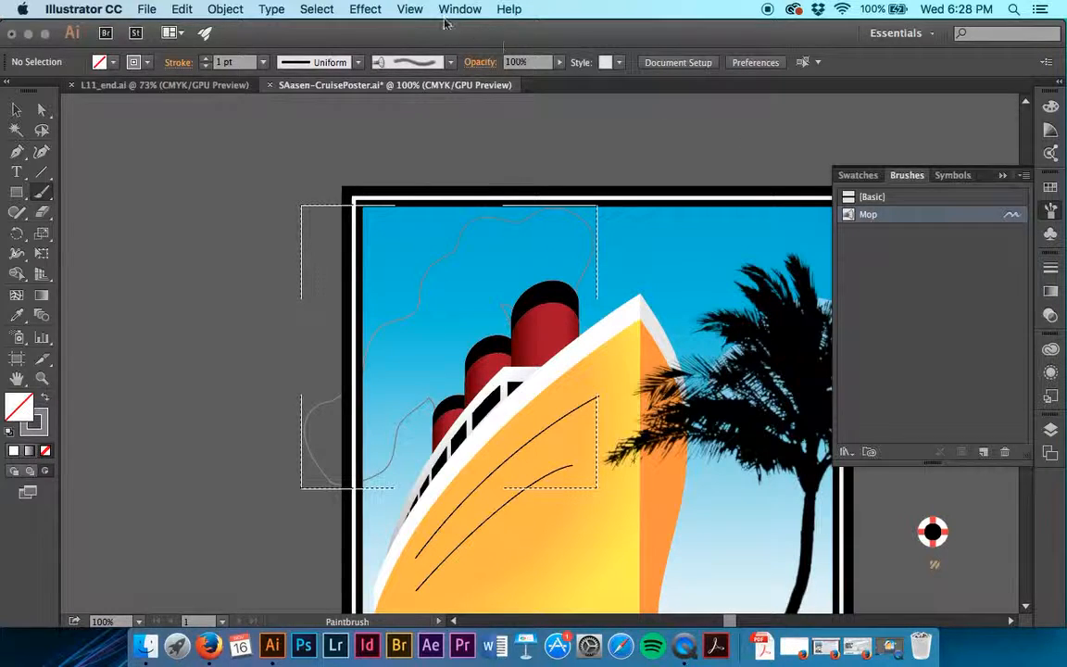
click(148, 63)
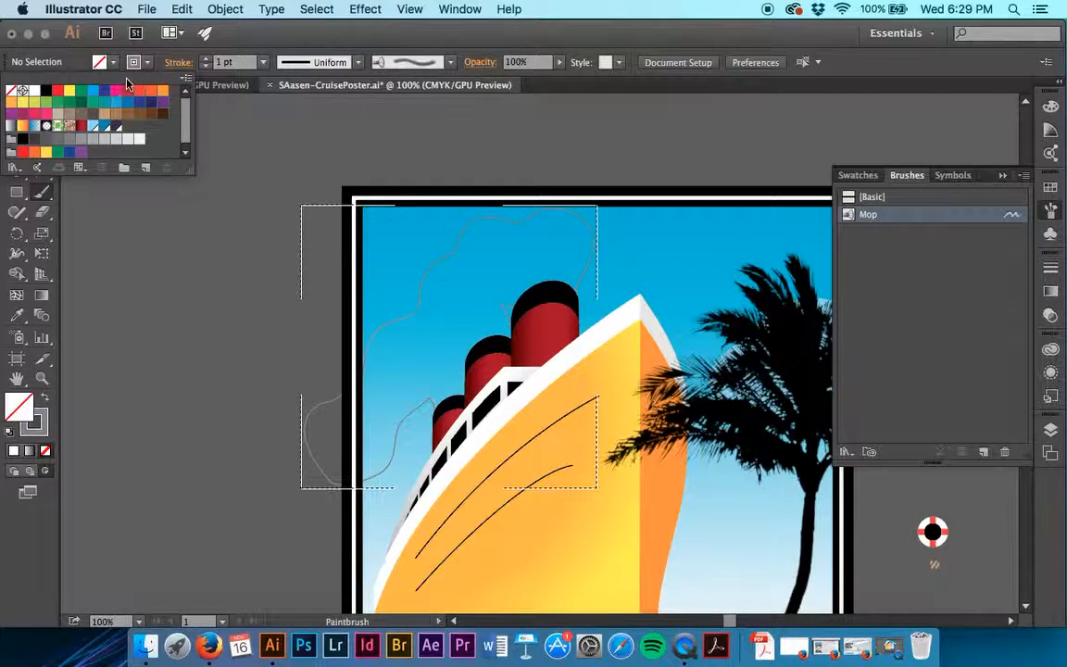
click(34, 90)
click(260, 142)
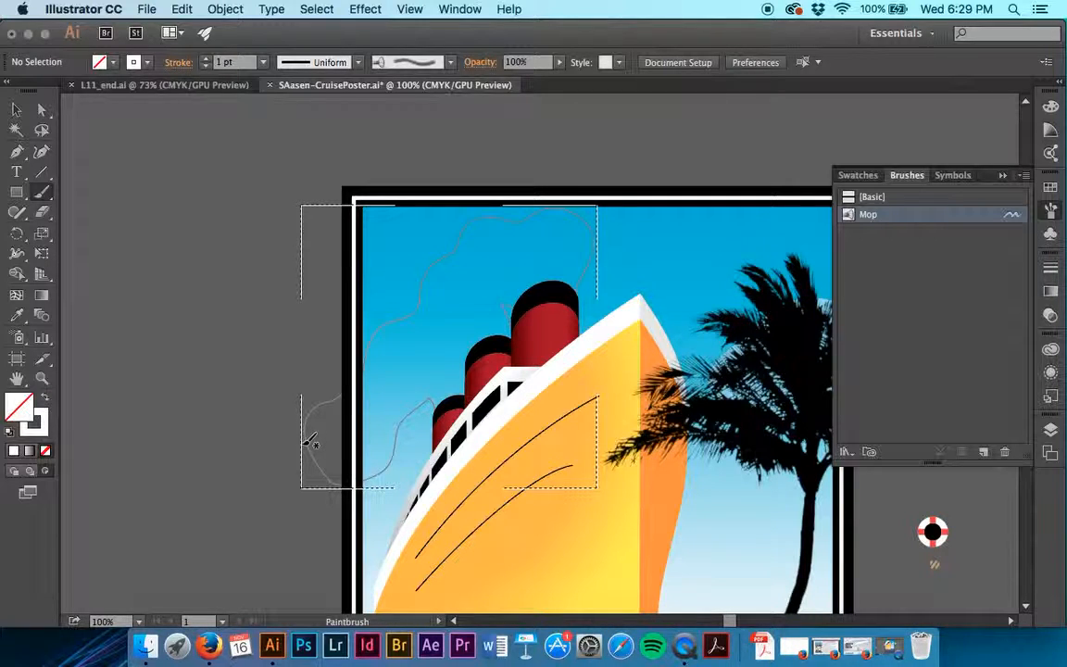
Paint overlapping white Mop strokes from all three funnels until the smoke outline is filled, and leave nothing selected.
mouse_move(559, 313)
mouse_down()
mouse_move(550, 272)
mouse_move(569, 242)
mouse_move(494, 247)
mouse_move(481, 269)
mouse_move(453, 275)
mouse_move(417, 322)
mouse_move(374, 341)
mouse_move(374, 367)
mouse_move(352, 378)
mouse_move(348, 405)
mouse_move(305, 433)
mouse_up()
mouse_move(556, 301)
mouse_down()
mouse_move(501, 271)
mouse_move(489, 252)
mouse_move(508, 238)
mouse_move(484, 252)
mouse_move(484, 236)
mouse_up()
mouse_move(558, 308)
mouse_down()
mouse_move(514, 299)
mouse_move(523, 269)
mouse_move(506, 257)
mouse_move(511, 225)
mouse_up()
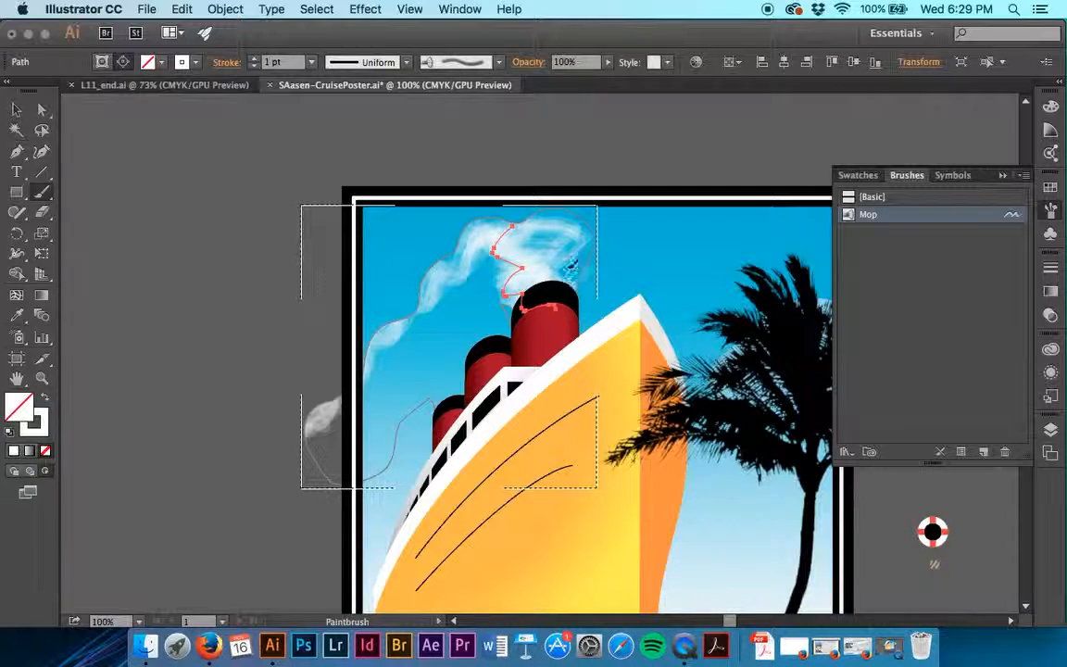
drag(566, 276, 533, 231)
mouse_move(554, 309)
mouse_down()
mouse_move(558, 264)
mouse_move(501, 258)
mouse_up()
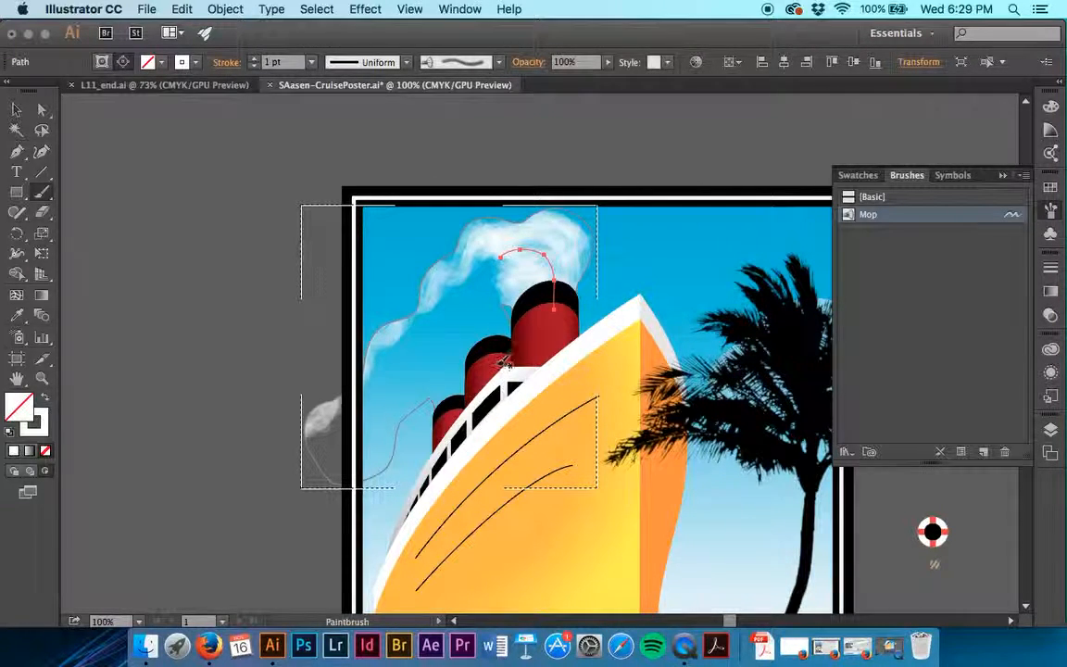
mouse_move(505, 361)
mouse_down()
mouse_move(494, 323)
mouse_move(455, 293)
mouse_move(393, 315)
mouse_up()
mouse_move(477, 375)
mouse_down()
mouse_move(480, 344)
mouse_move(448, 328)
mouse_move(380, 336)
mouse_up()
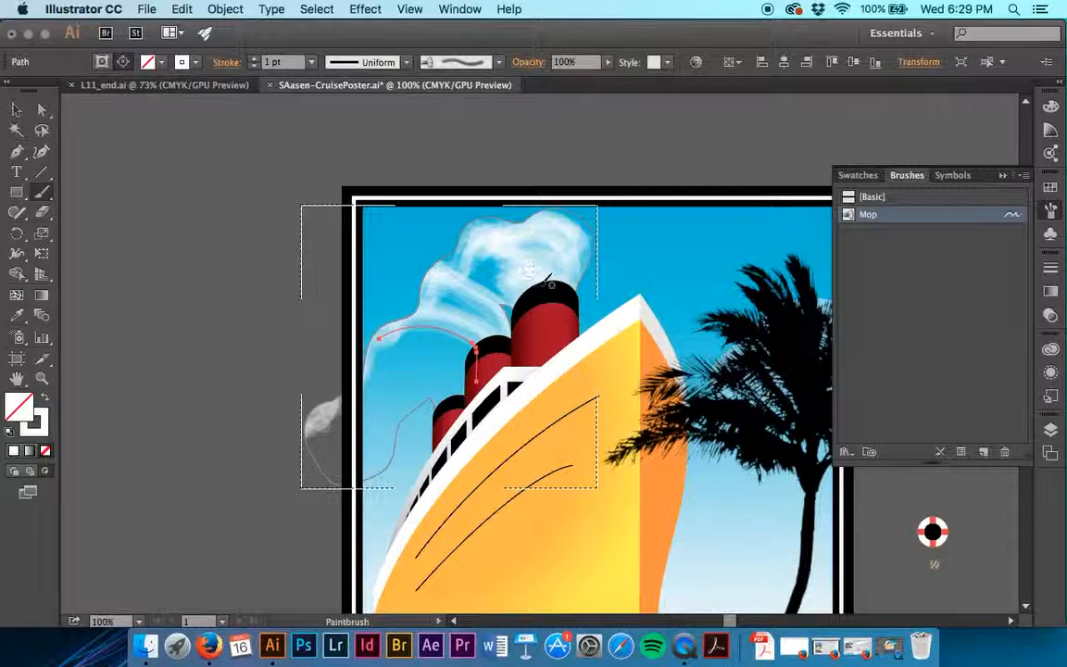
mouse_move(501, 262)
mouse_down()
mouse_move(430, 293)
mouse_move(396, 341)
mouse_move(394, 366)
mouse_move(467, 298)
mouse_move(409, 397)
mouse_move(324, 500)
mouse_up()
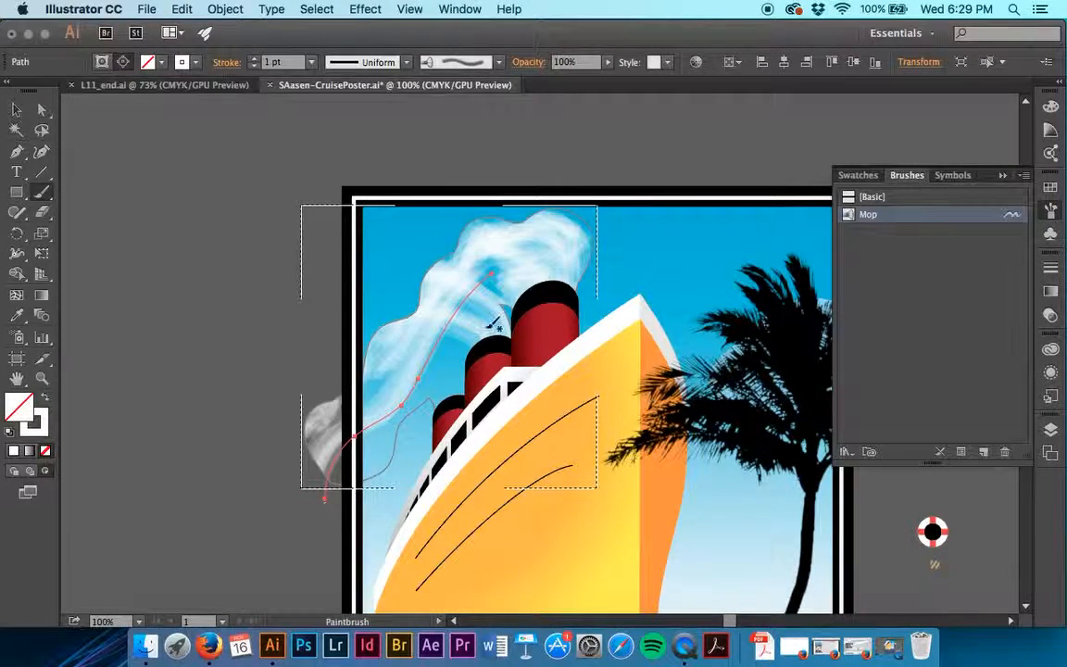
mouse_move(485, 344)
mouse_down()
mouse_move(490, 279)
mouse_move(453, 282)
mouse_move(396, 355)
mouse_move(357, 465)
mouse_up()
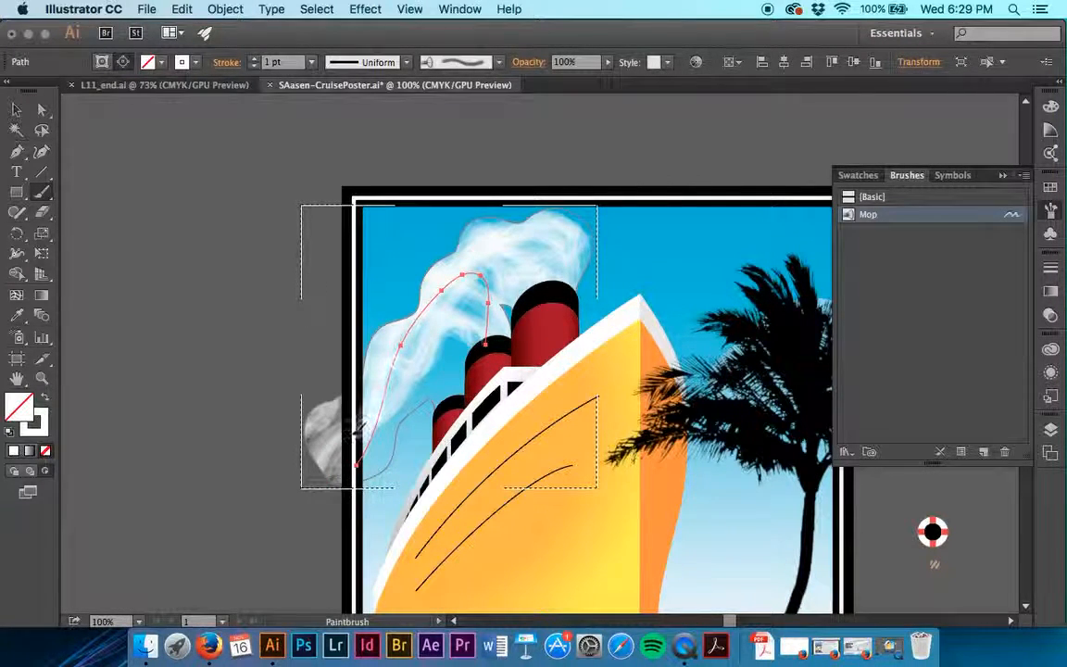
mouse_move(298, 491)
mouse_down()
mouse_move(446, 363)
mouse_move(369, 391)
mouse_move(308, 400)
mouse_up()
mouse_move(452, 415)
mouse_down()
mouse_move(420, 385)
mouse_move(399, 433)
mouse_move(358, 456)
mouse_move(352, 495)
mouse_move(315, 495)
mouse_move(319, 533)
mouse_move(450, 380)
mouse_up()
mouse_move(346, 310)
mouse_down()
mouse_move(444, 324)
mouse_move(468, 340)
mouse_move(478, 293)
mouse_move(459, 305)
mouse_move(556, 244)
mouse_up()
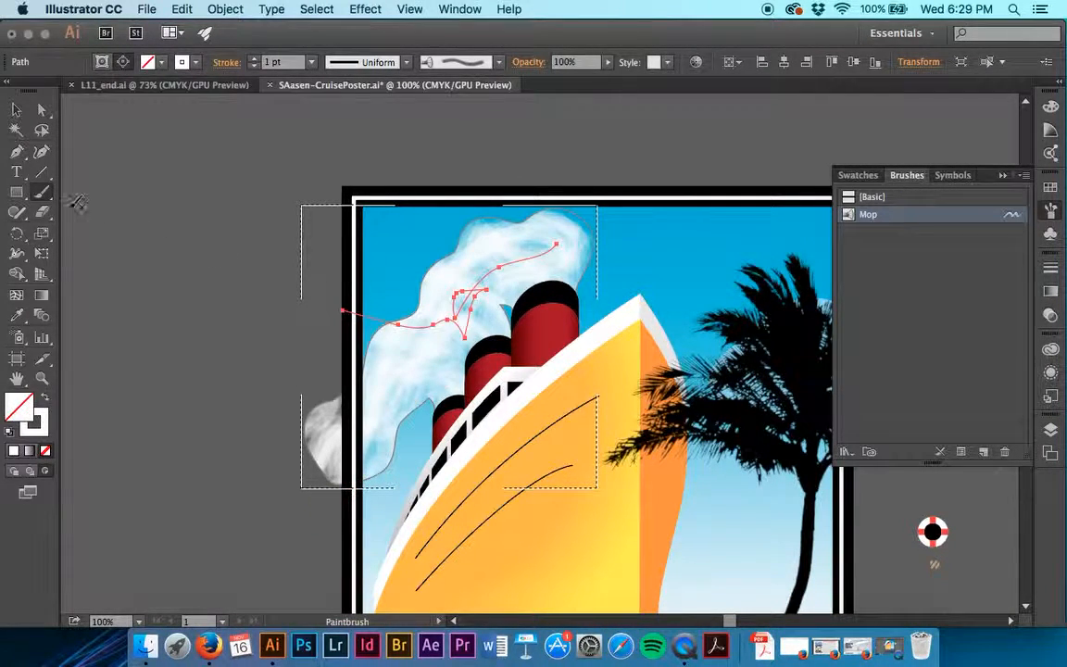
click(16, 109)
click(209, 199)
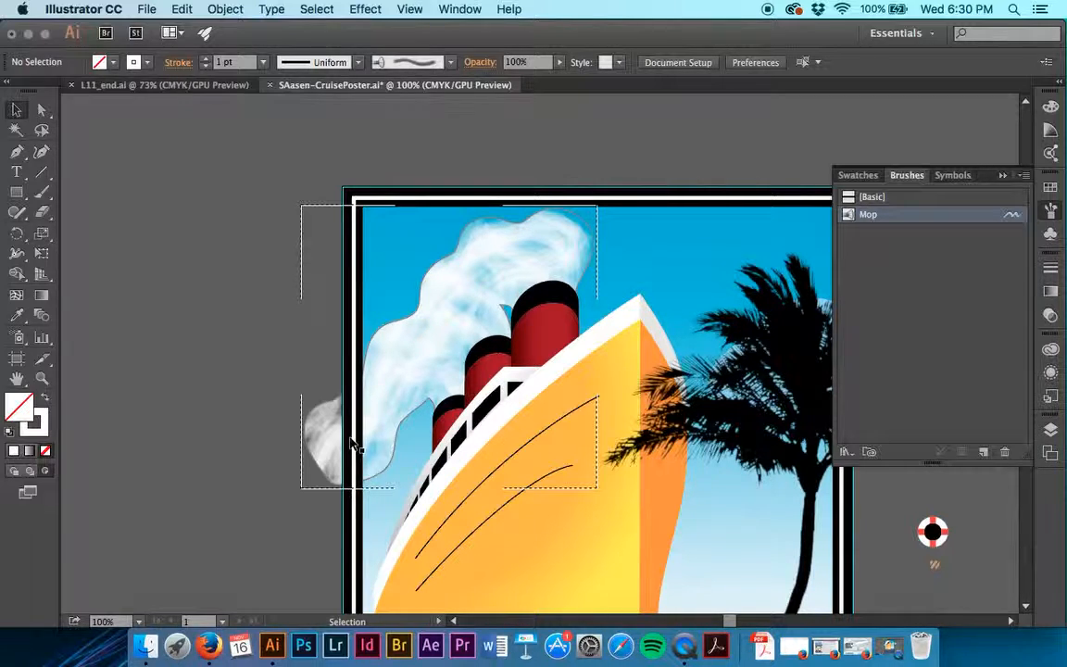
Show the artwork in Outline view and select all bristle brush strokes in the poster.
click(409, 9)
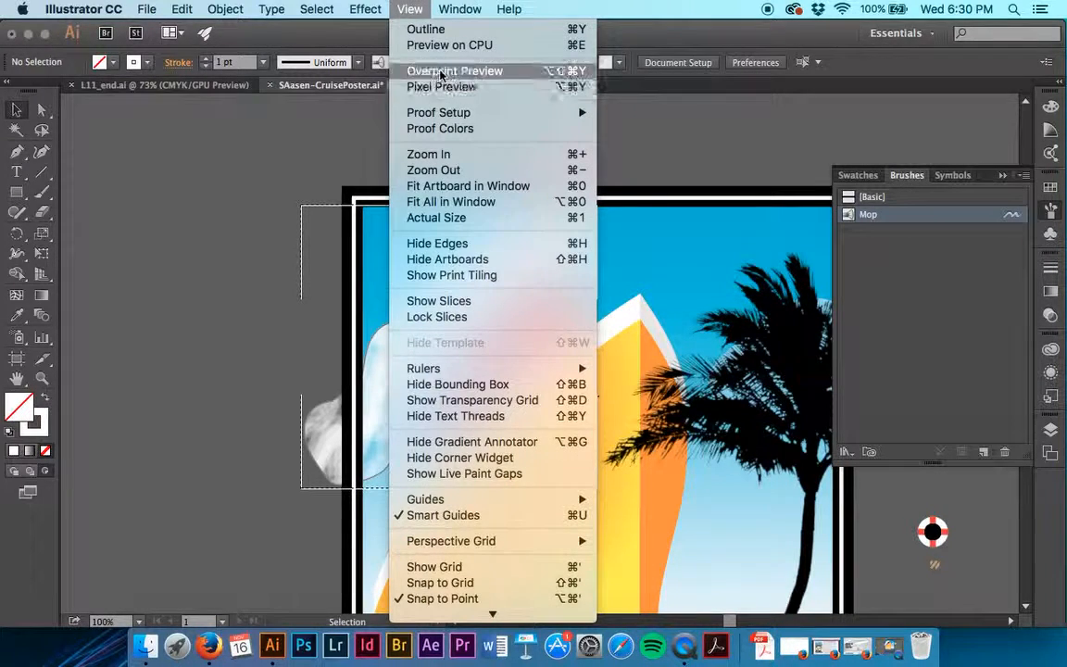
click(417, 31)
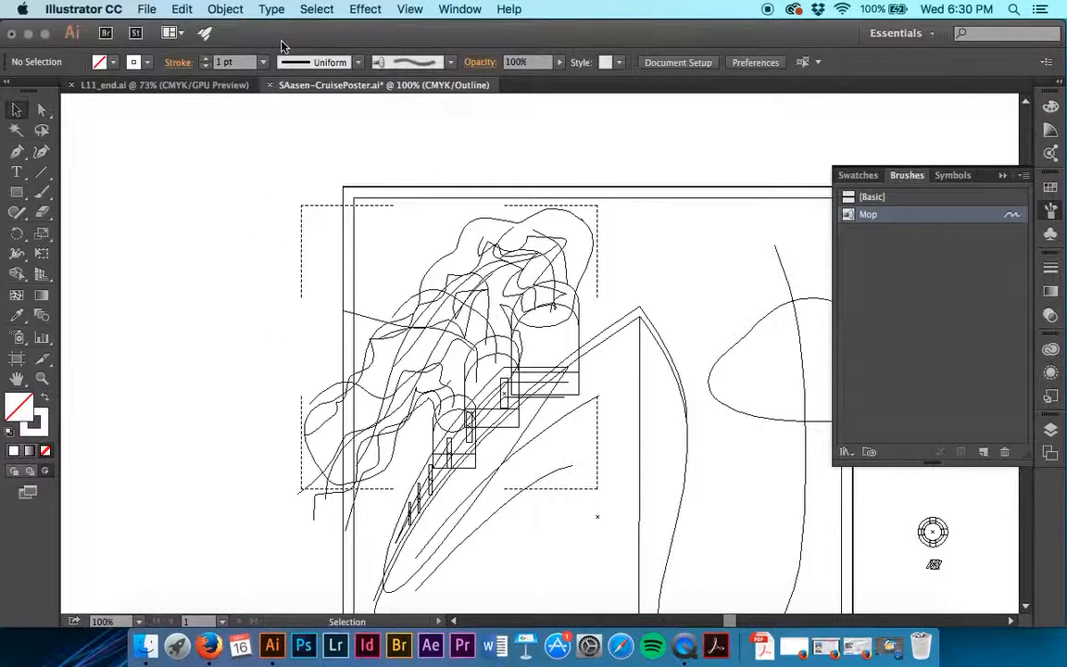
click(320, 8)
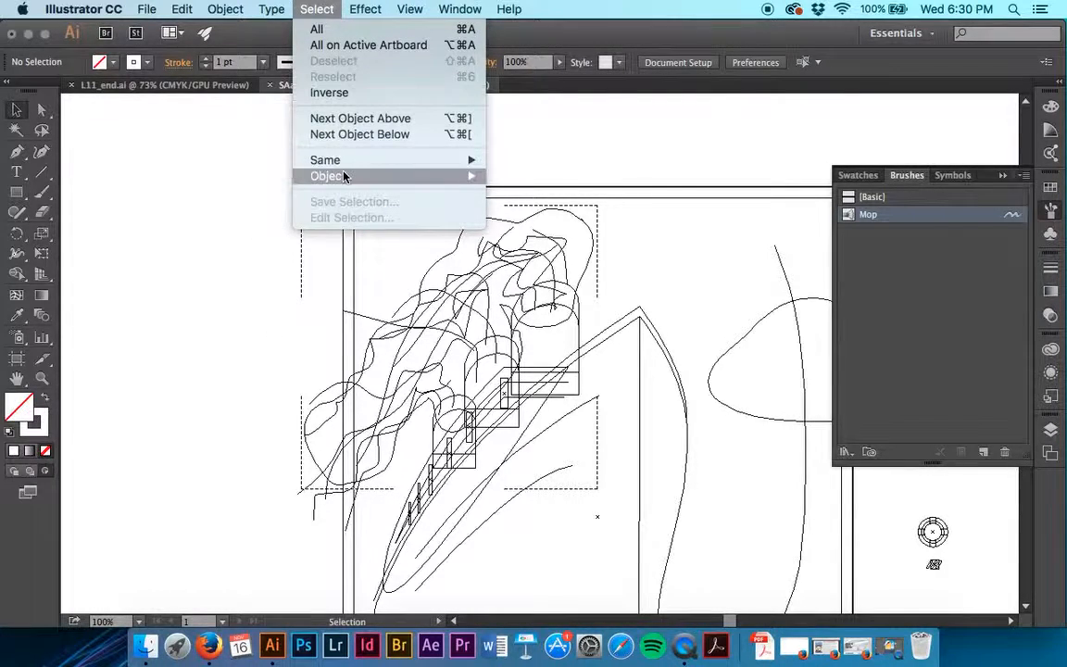
mouse_move(340, 175)
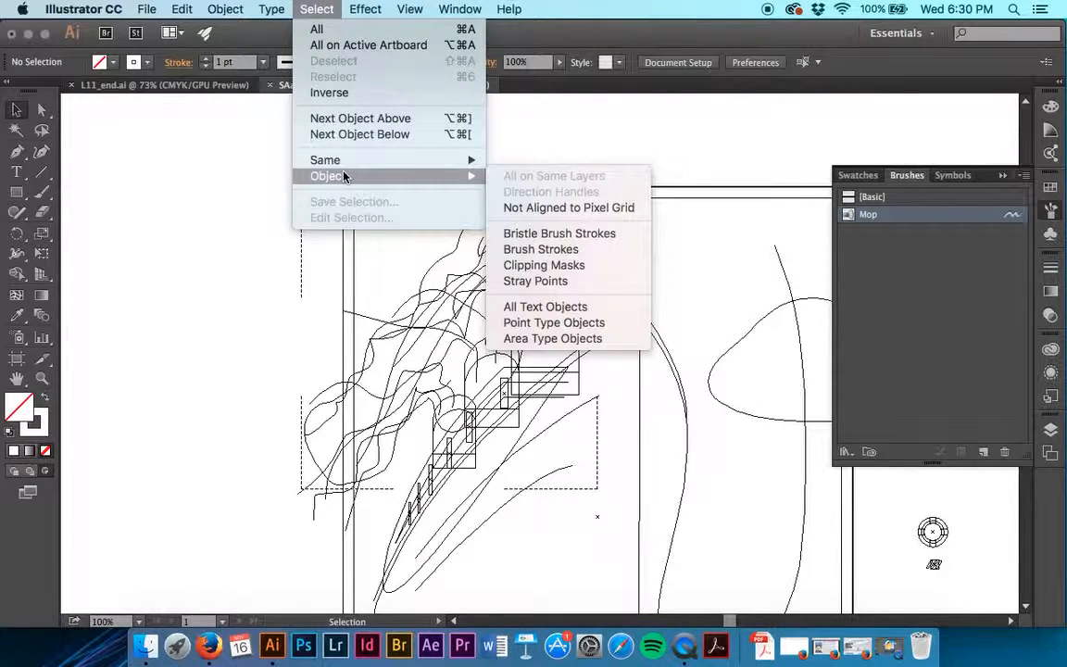
click(588, 234)
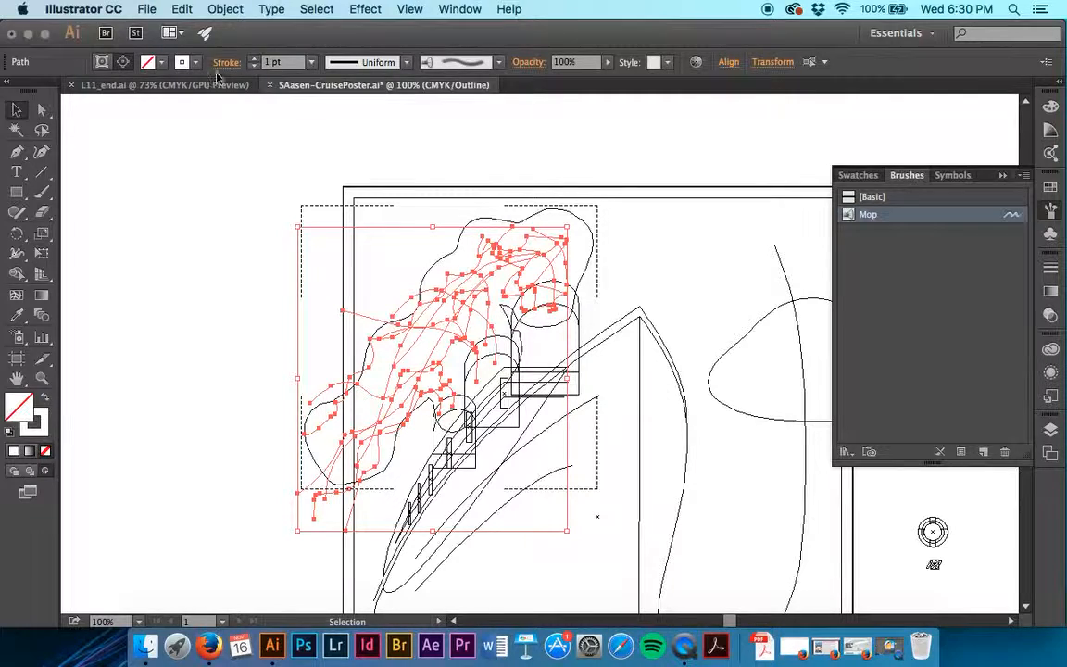
Group the selected bristle brush strokes of the smoke.
click(225, 10)
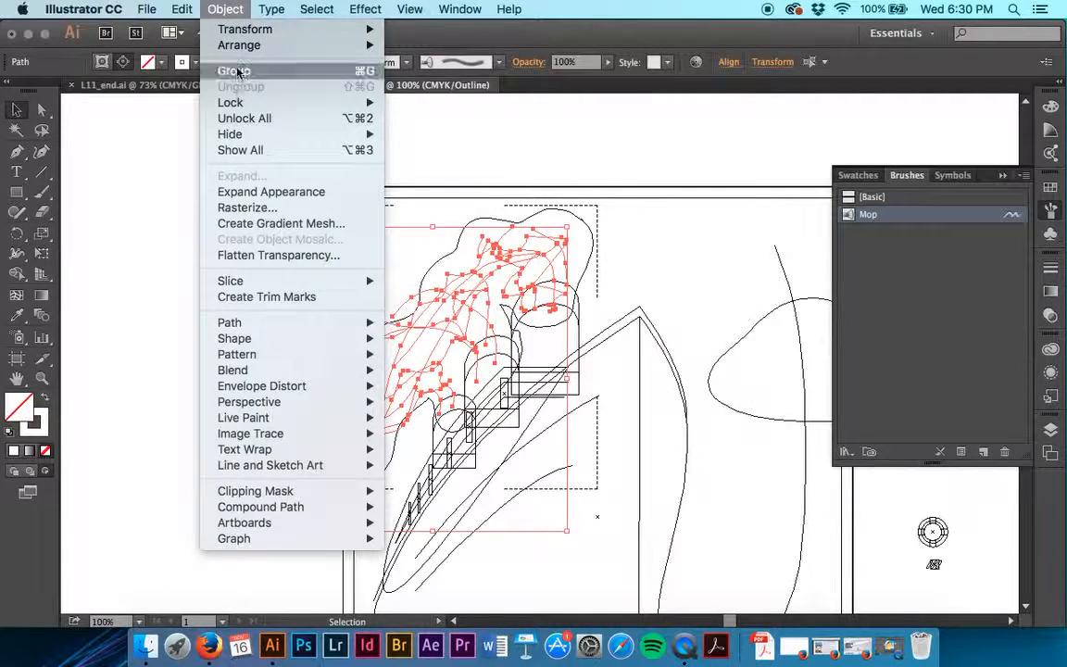
click(227, 9)
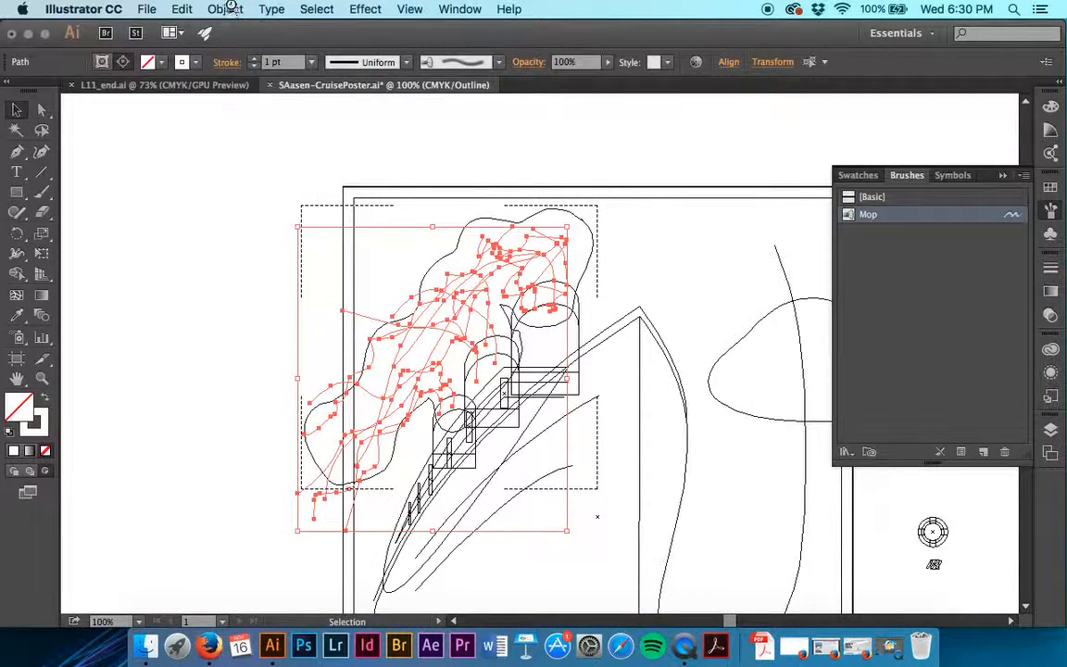
key(super+g)
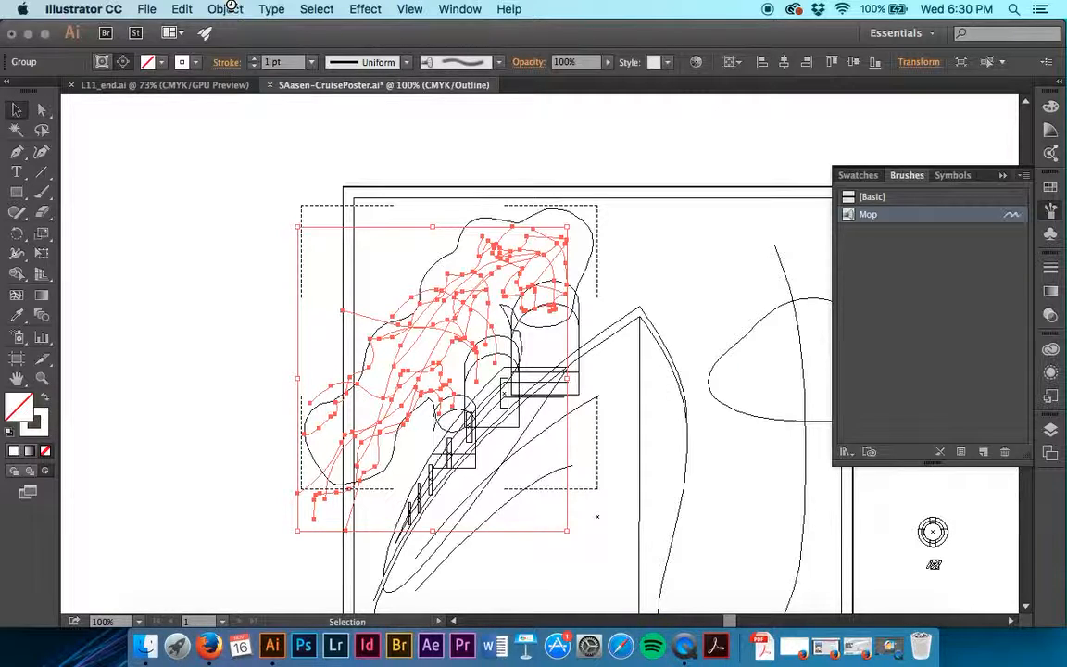
Return the artwork to GPU Preview, switch the drawing mode to Draw Normal and deselect the smoke group.
click(411, 10)
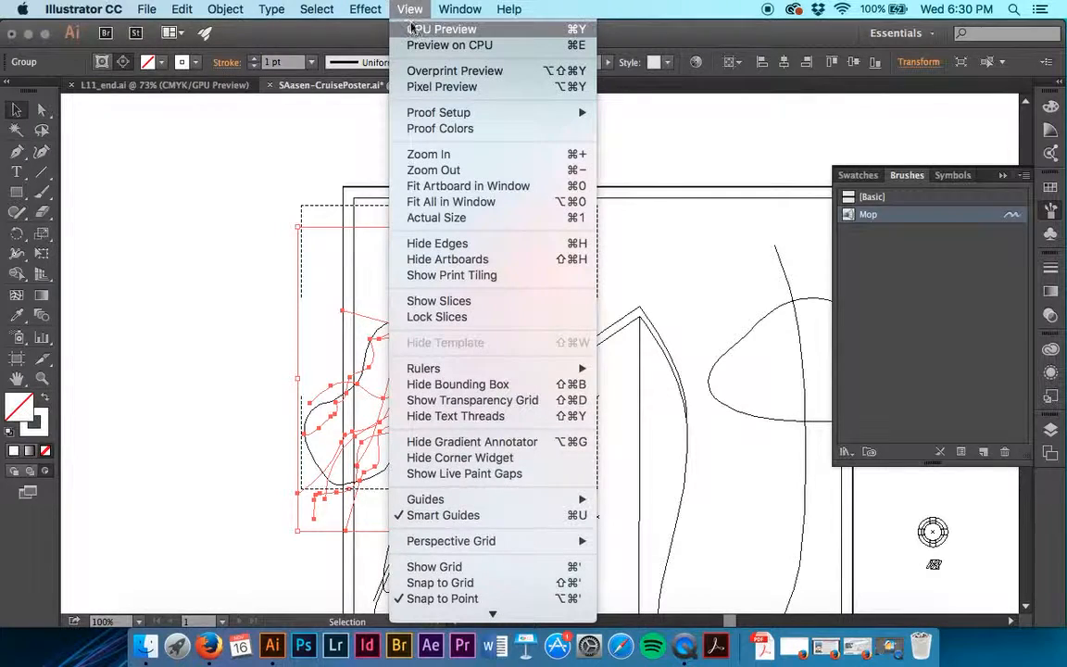
click(436, 29)
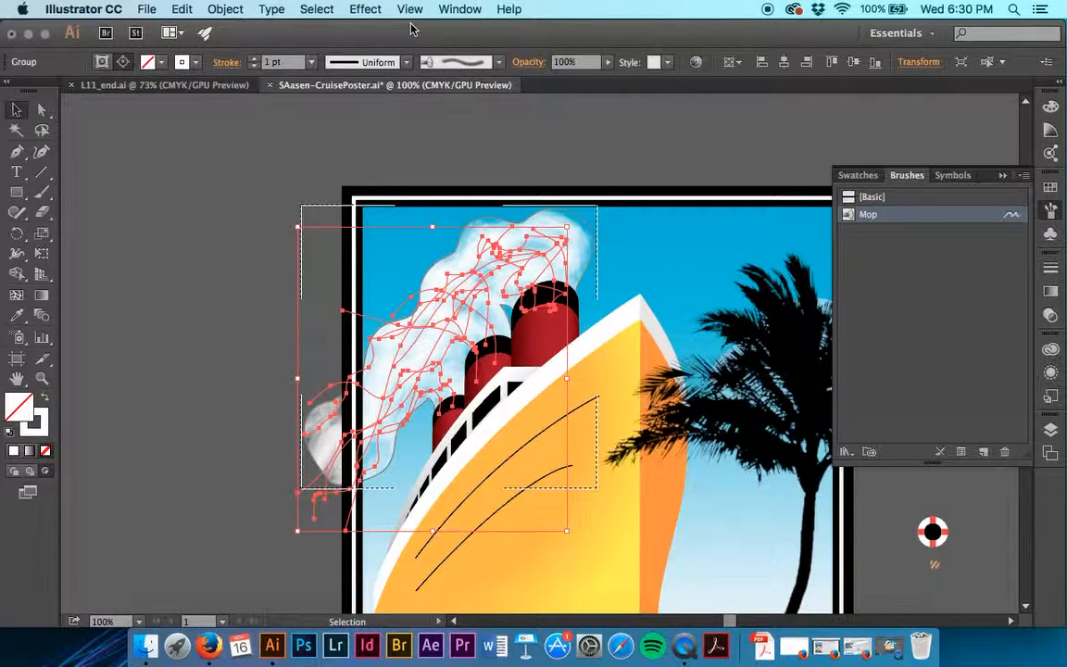
click(13, 473)
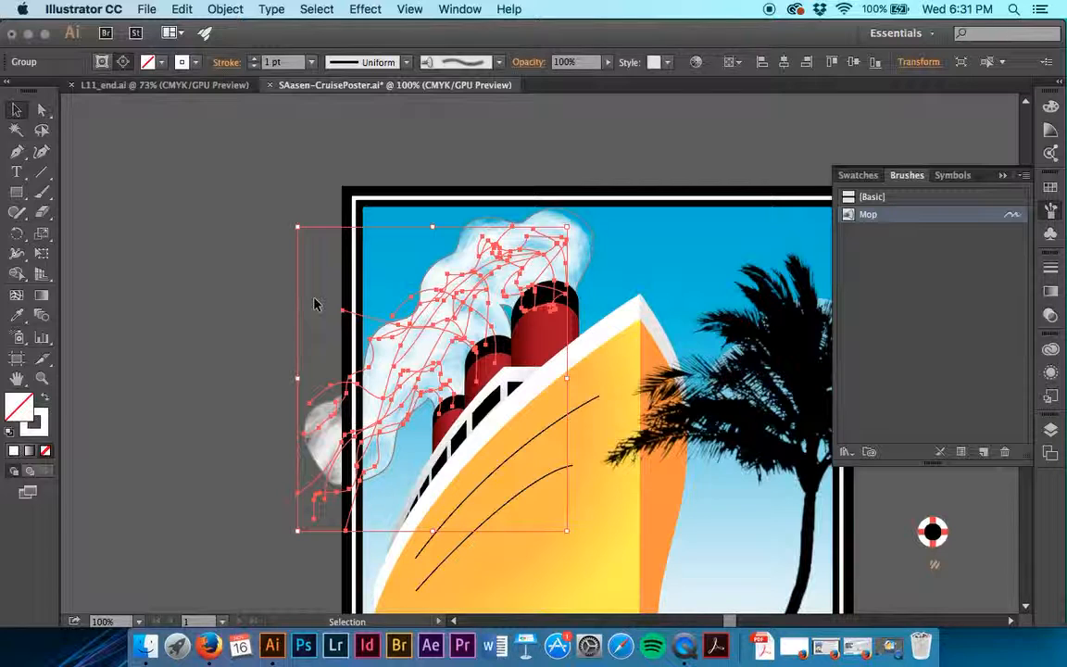
click(273, 491)
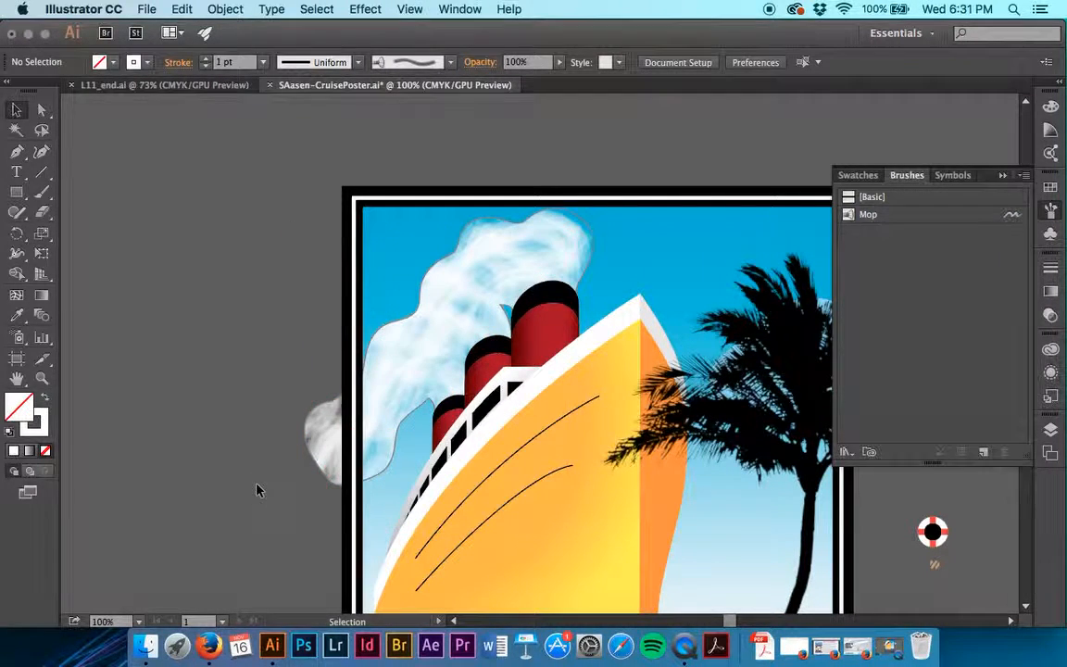
Try to remove the smoke's outline by isolating its clip group and setting the stroke to None with nothing selected.
double_click(322, 471)
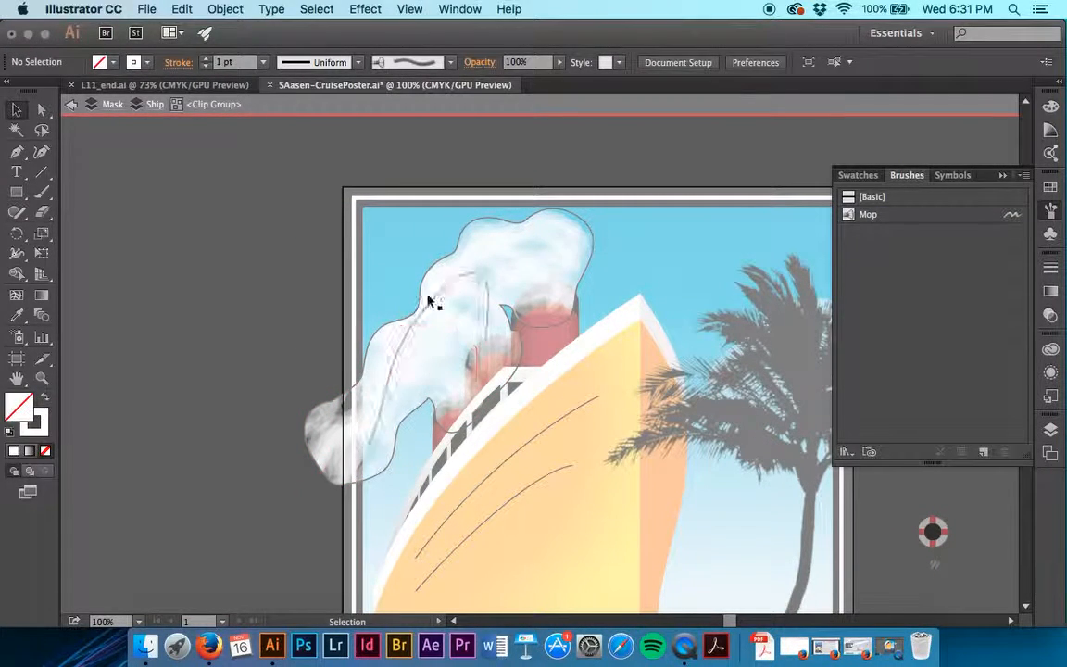
click(146, 62)
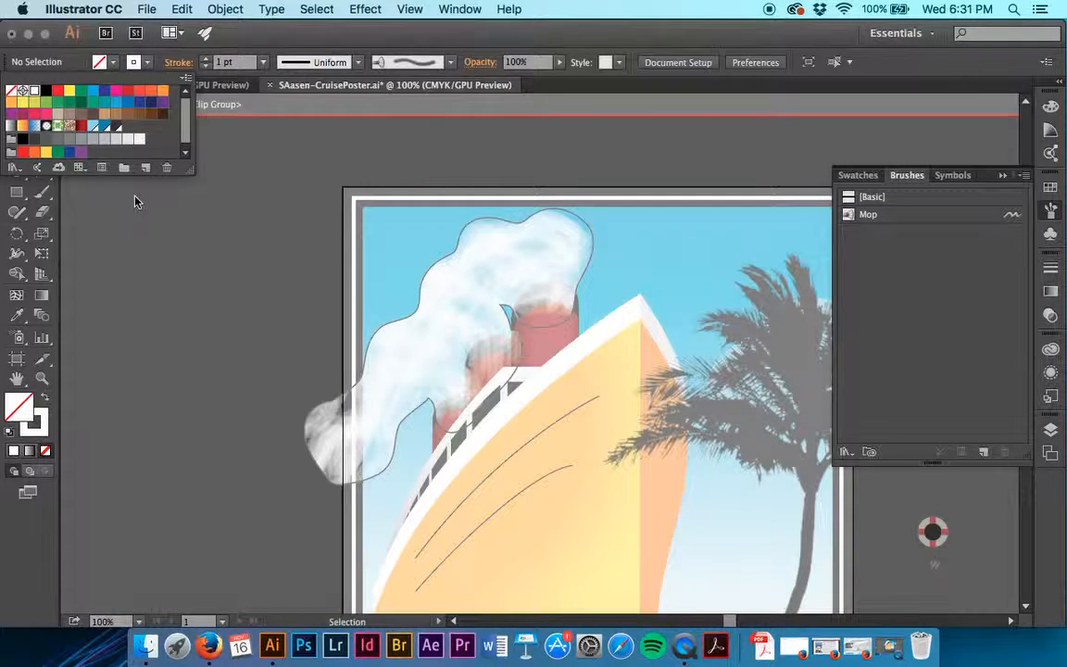
click(11, 91)
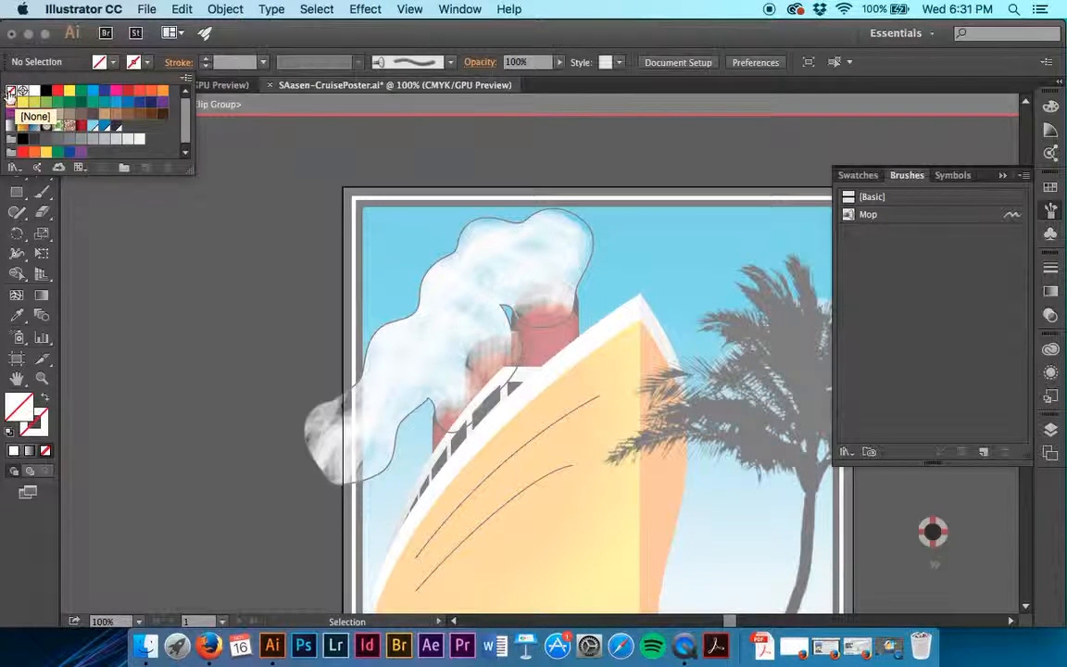
click(165, 244)
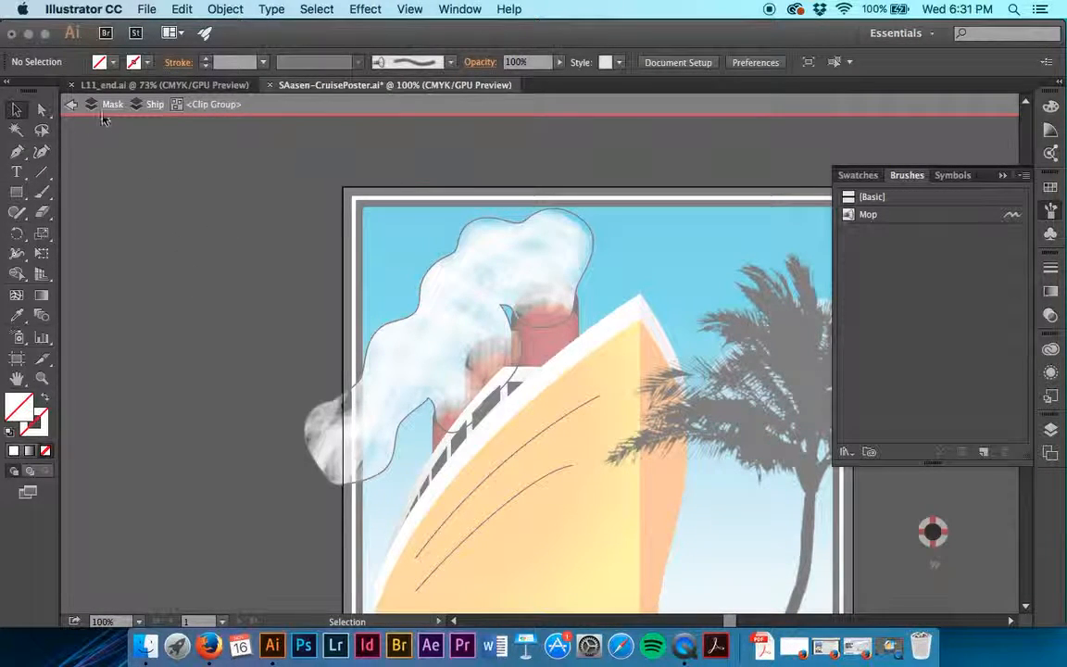
click(73, 104)
click(72, 103)
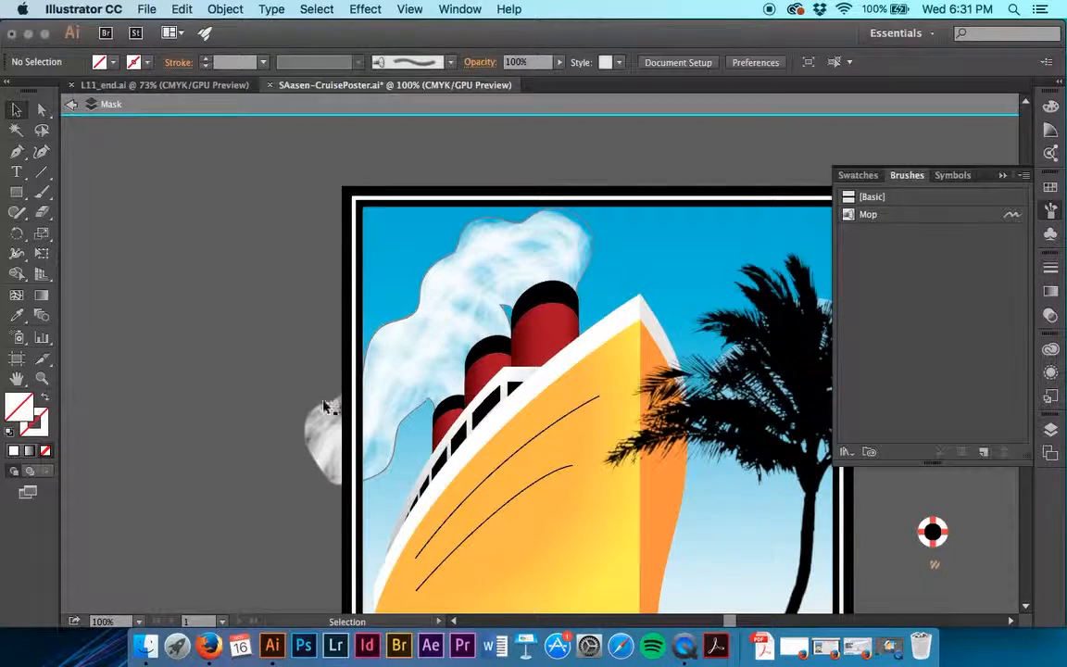
Try to remove the grey outline by selecting the whole smoke clip group and setting its stroke to None.
key(a)
key(super+equal)
key(super+equal)
key(super+equal)
click(244, 328)
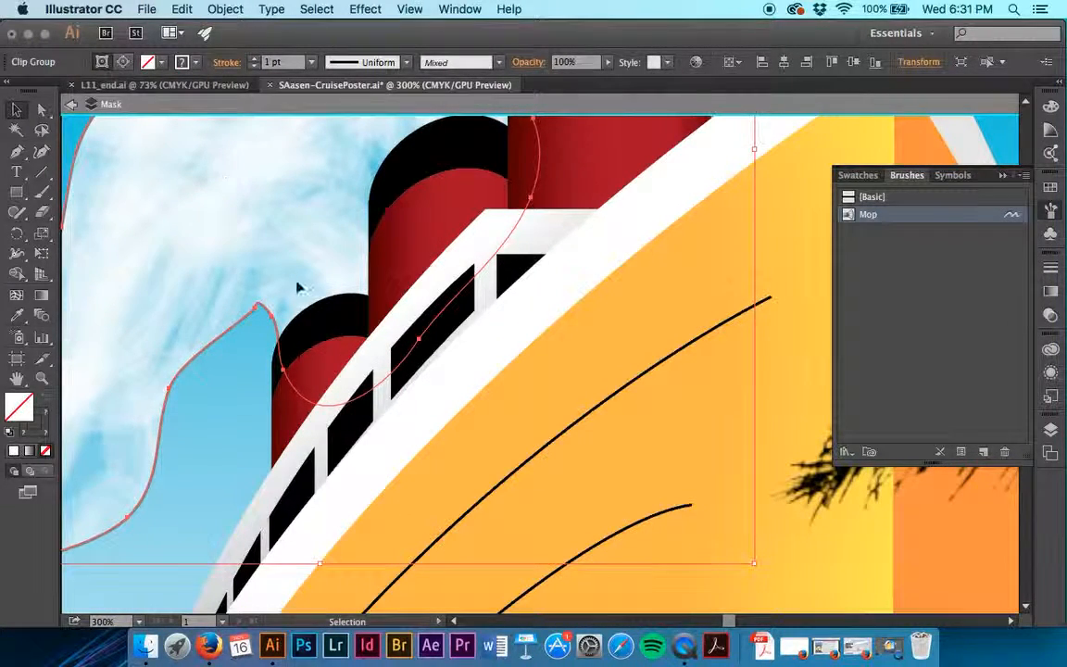
scroll(135, 538, down, 4)
scroll(135, 538, left, 2)
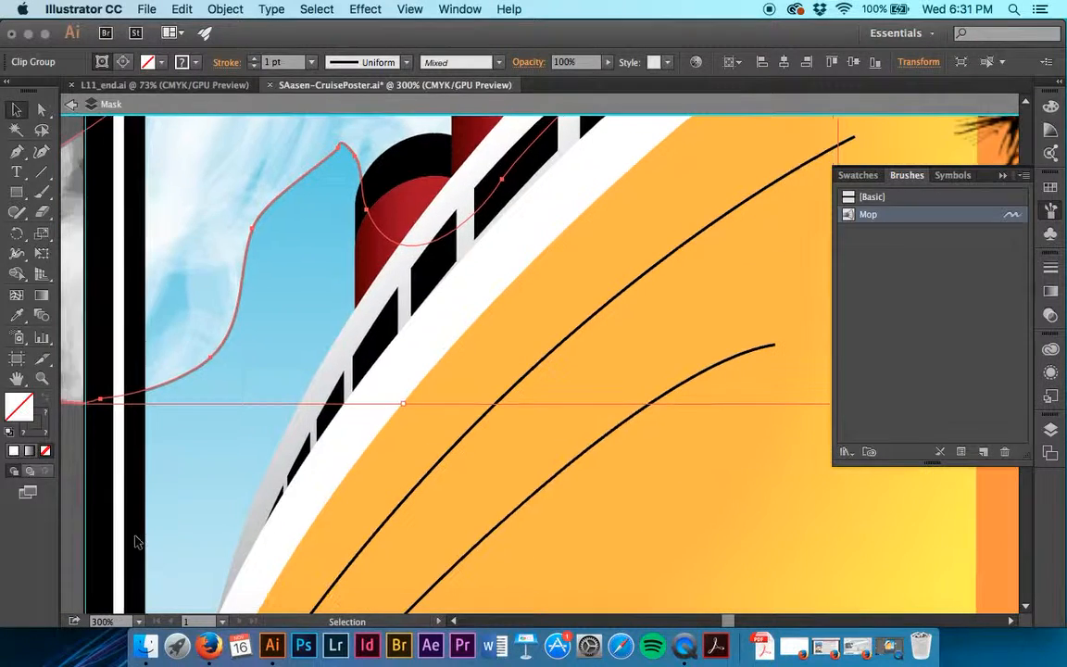
click(72, 475)
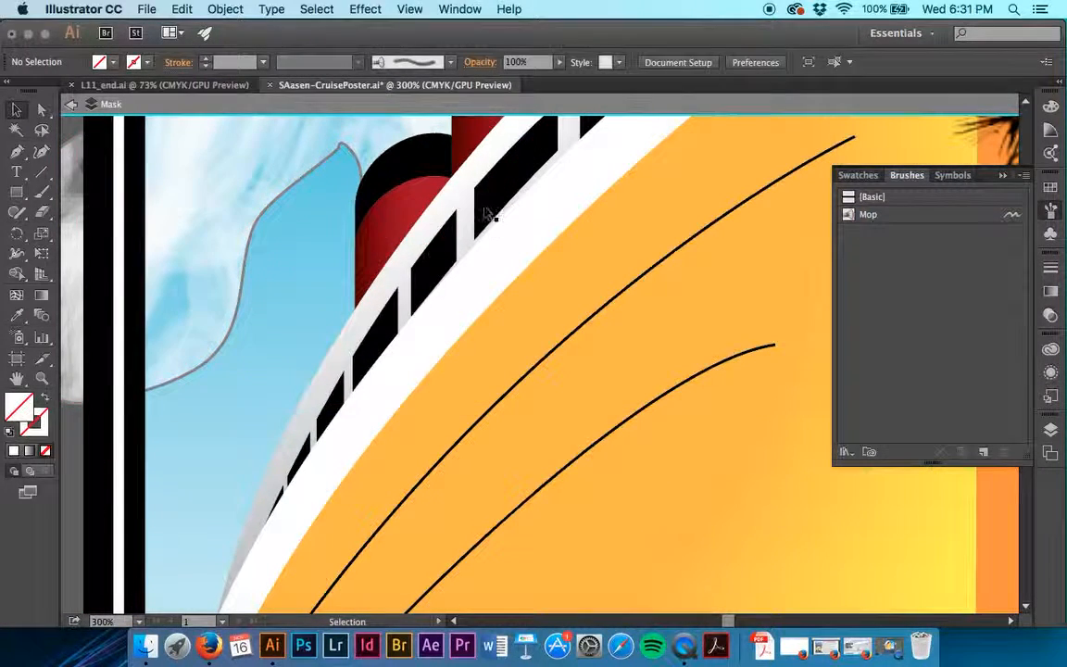
click(362, 168)
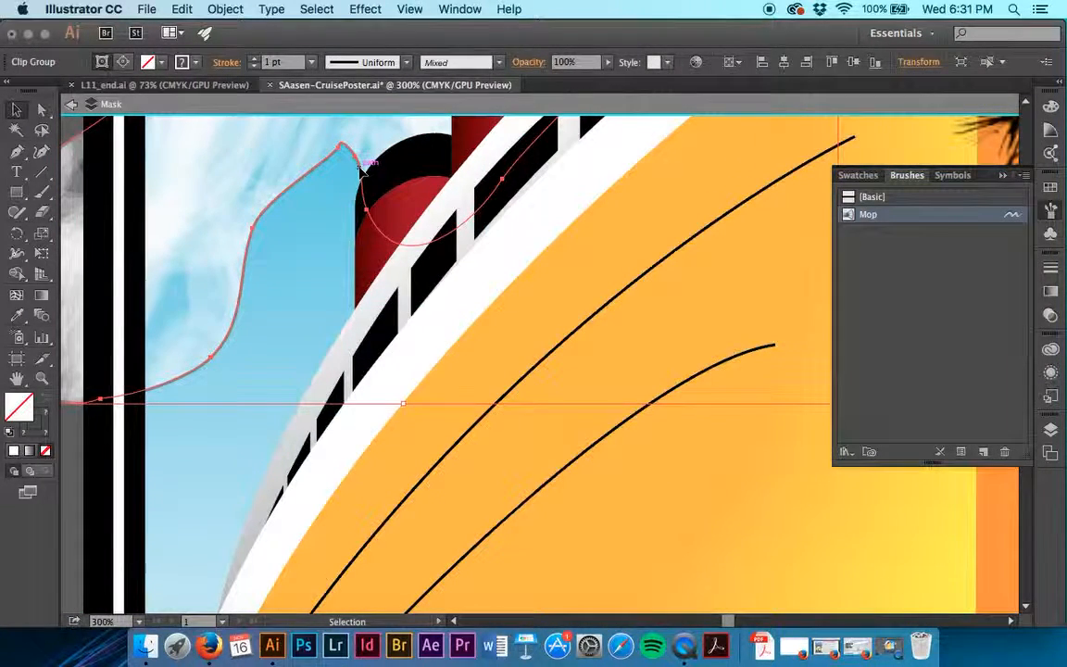
key(super+shift+a)
click(363, 170)
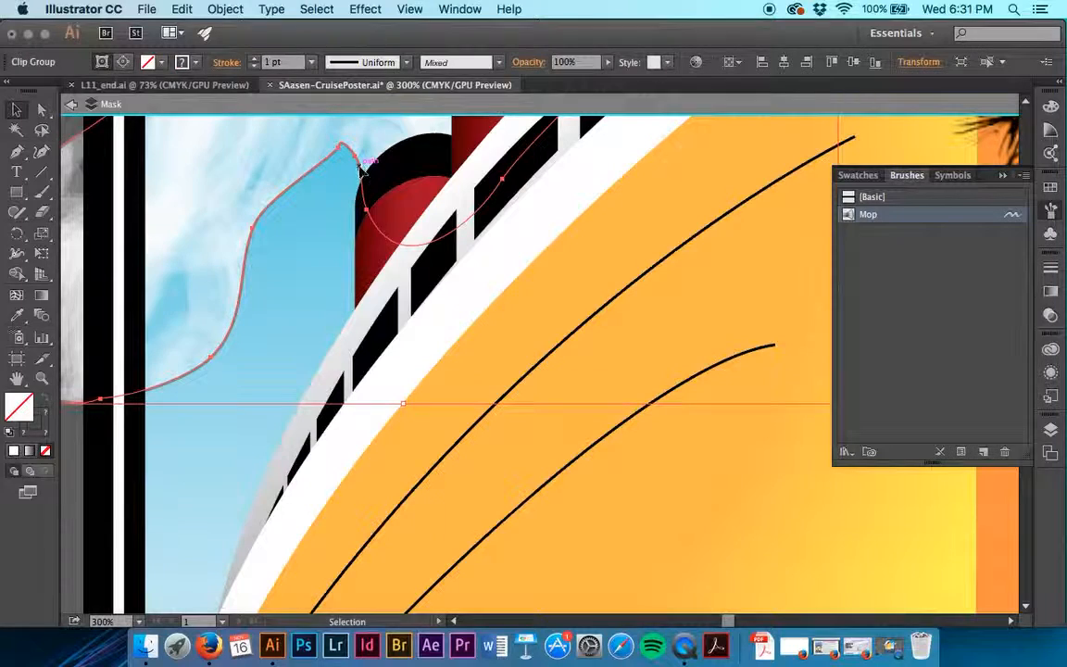
click(195, 61)
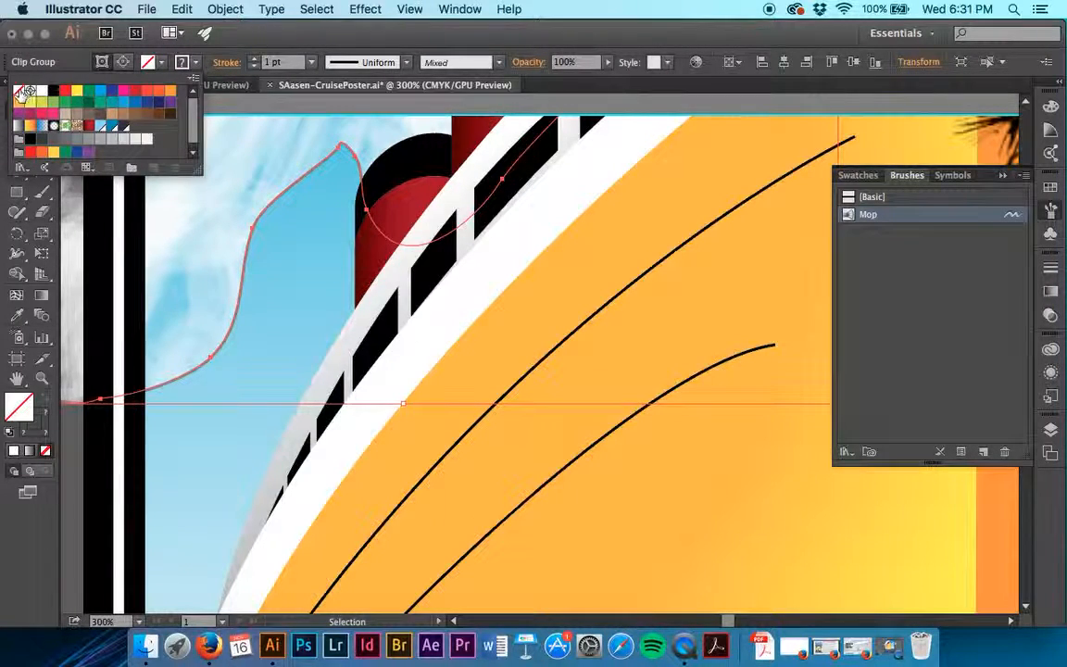
click(32, 91)
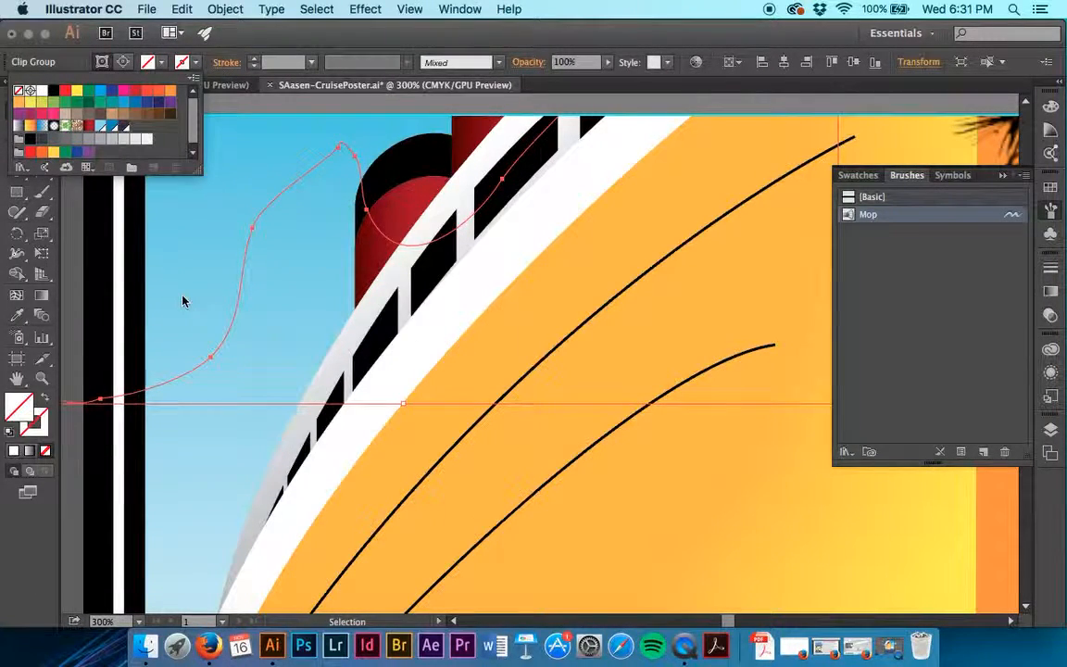
Undo the None stroke swatch applied to the smoke clip group.
click(196, 65)
click(195, 64)
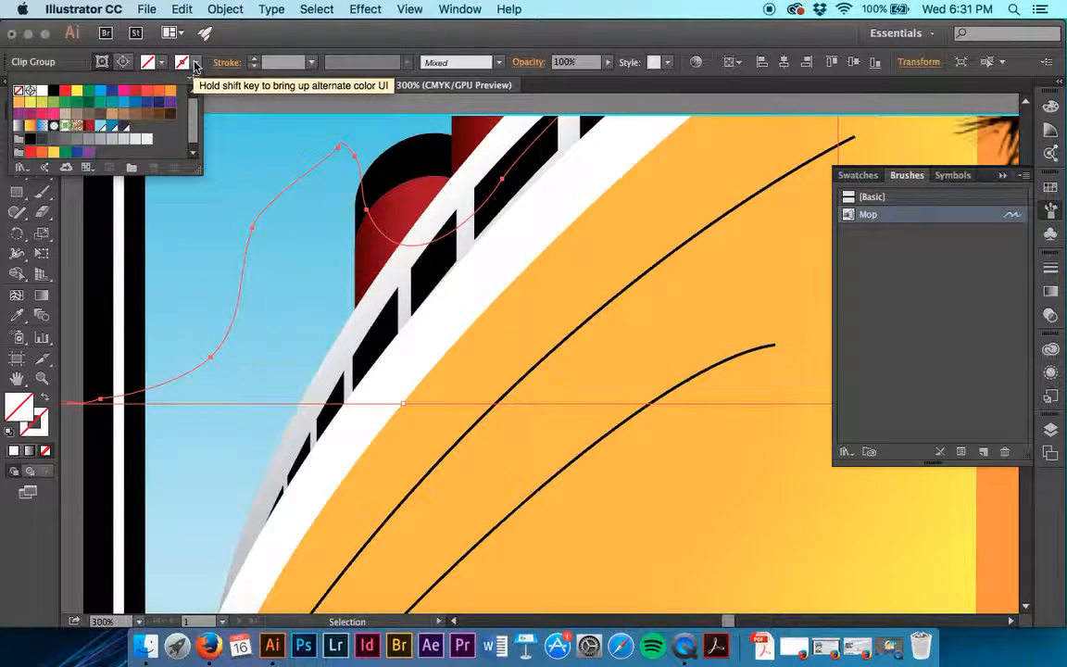
click(195, 65)
click(182, 8)
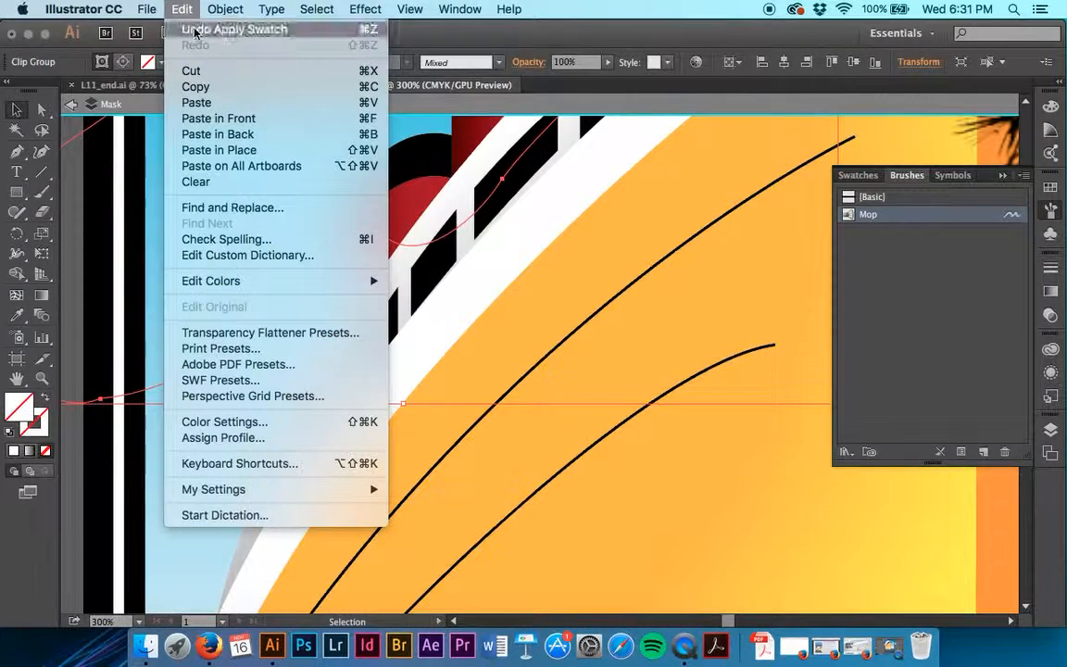
click(196, 30)
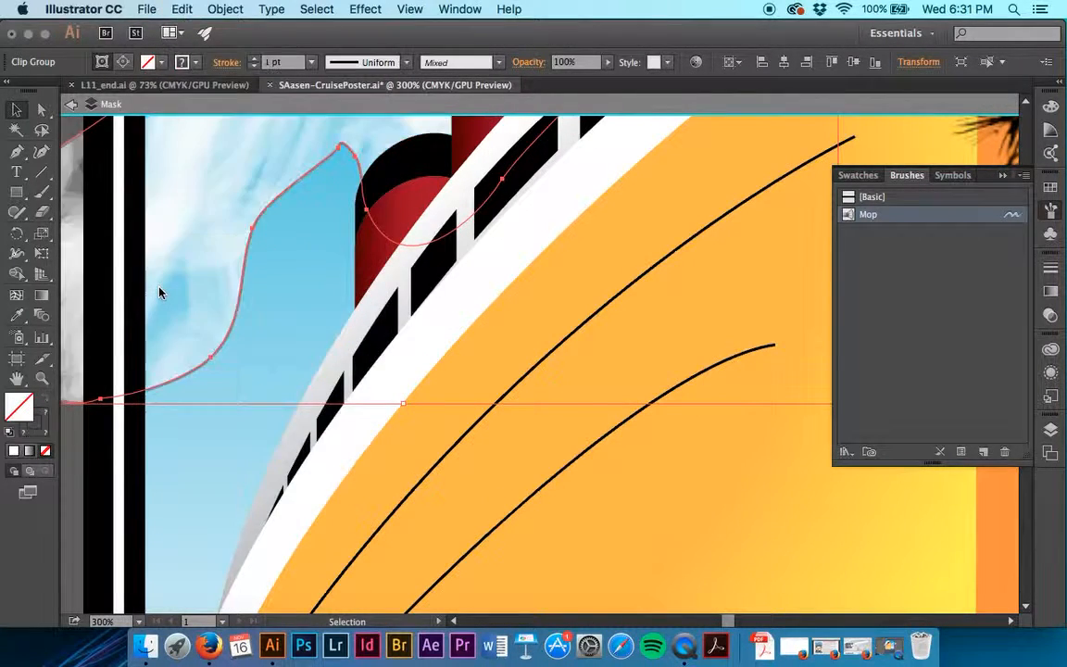
Deselect the smoke clip group and leave isolation mode.
scroll(143, 256, left, 5)
click(118, 378)
double_click(320, 405)
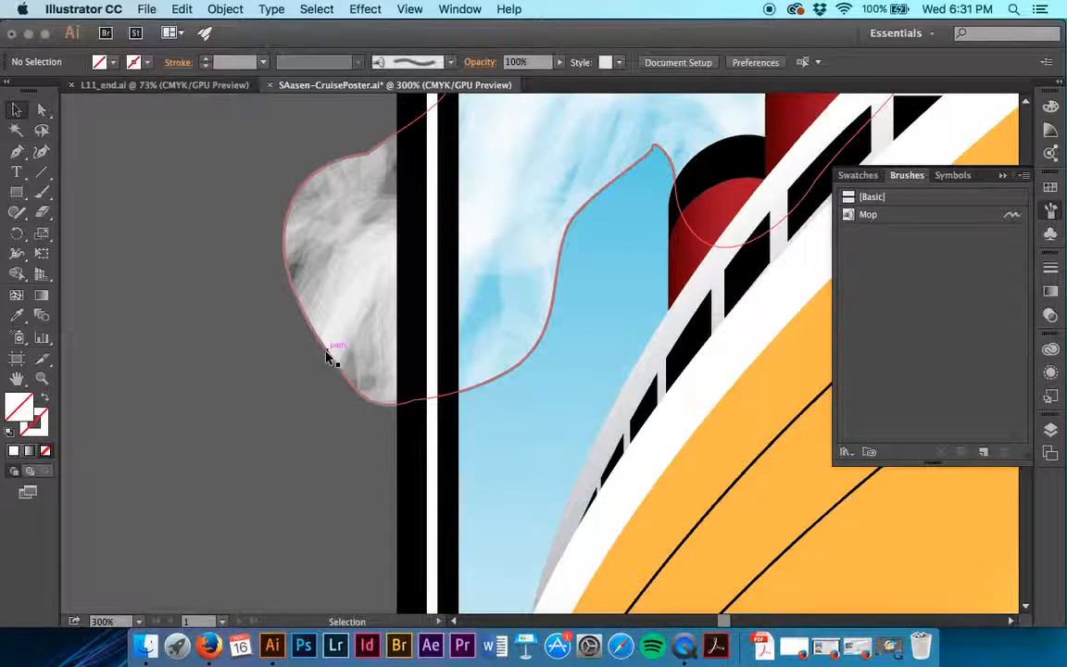
Examine the outline of the smoke clip group from the poster's edge up to the funnels, and leave nothing selected.
click(327, 360)
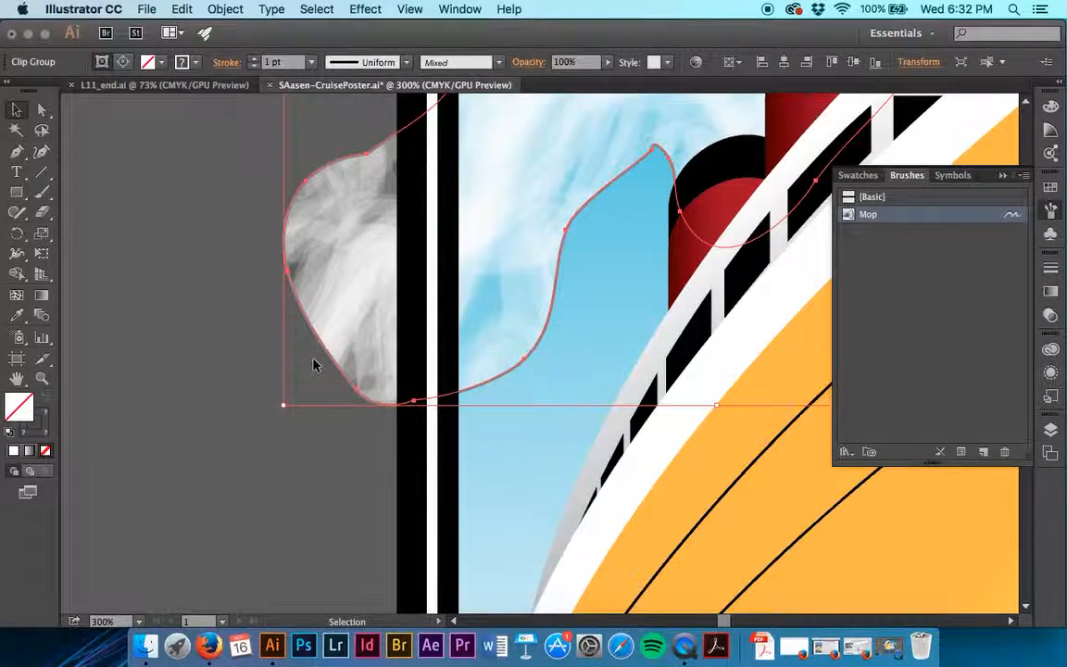
scroll(319, 361, up, 6)
scroll(313, 363, right, 5)
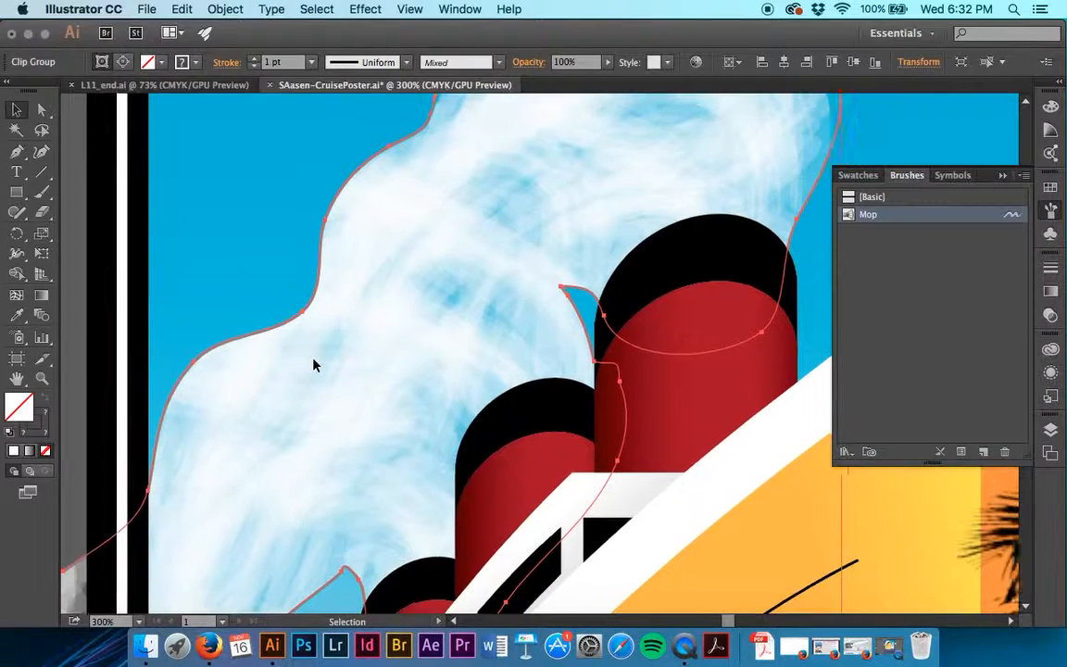
click(223, 9)
click(221, 7)
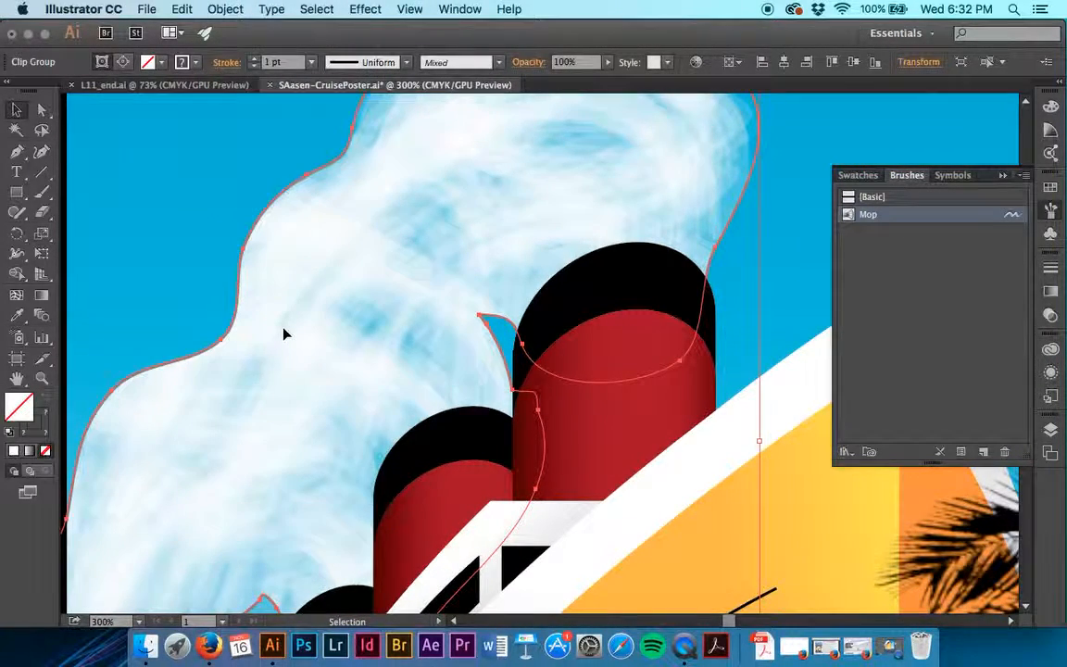
scroll(283, 330, down, 5)
scroll(283, 330, down, 2)
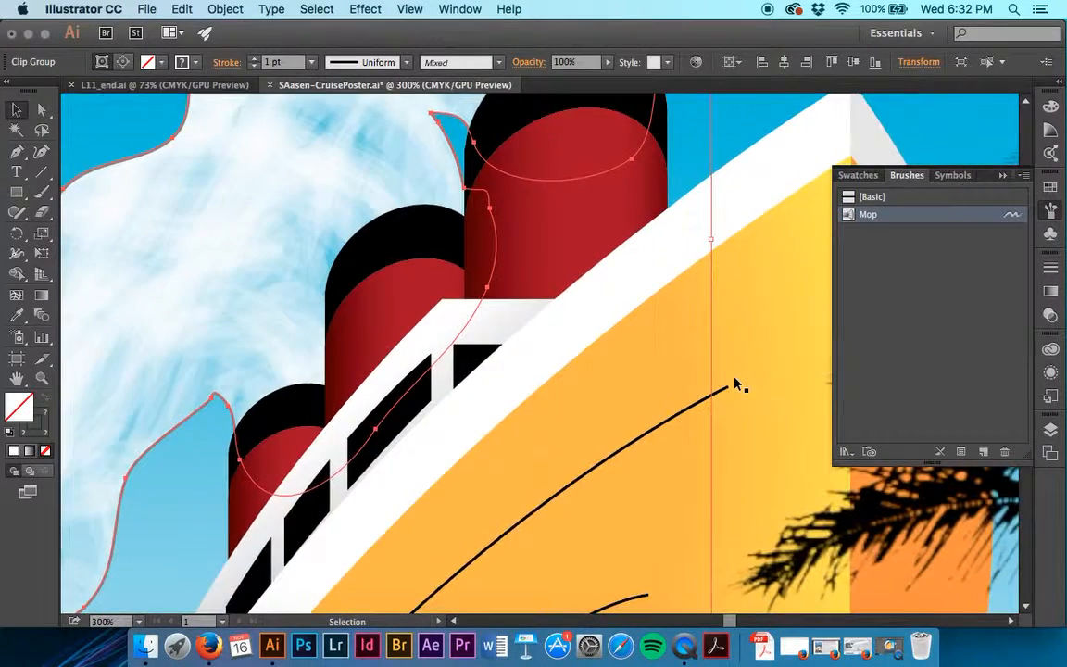
scroll(278, 315, left, 8)
click(131, 307)
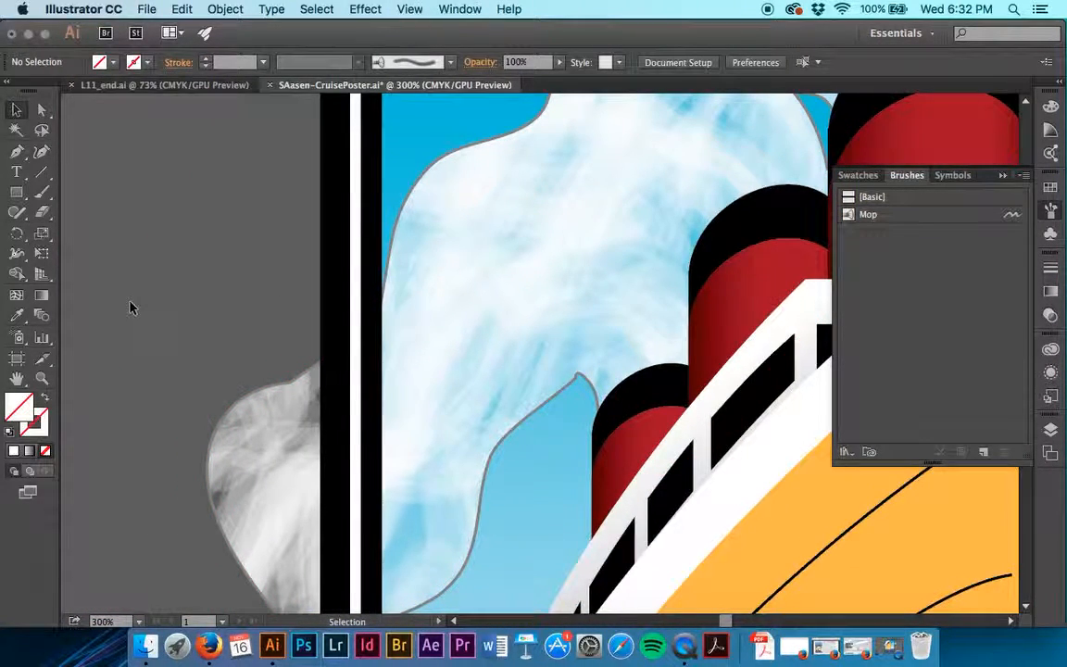
Inspect the smoke's clipping path and its nested brush stroke group in isolation mode, and return to the full artwork.
double_click(220, 424)
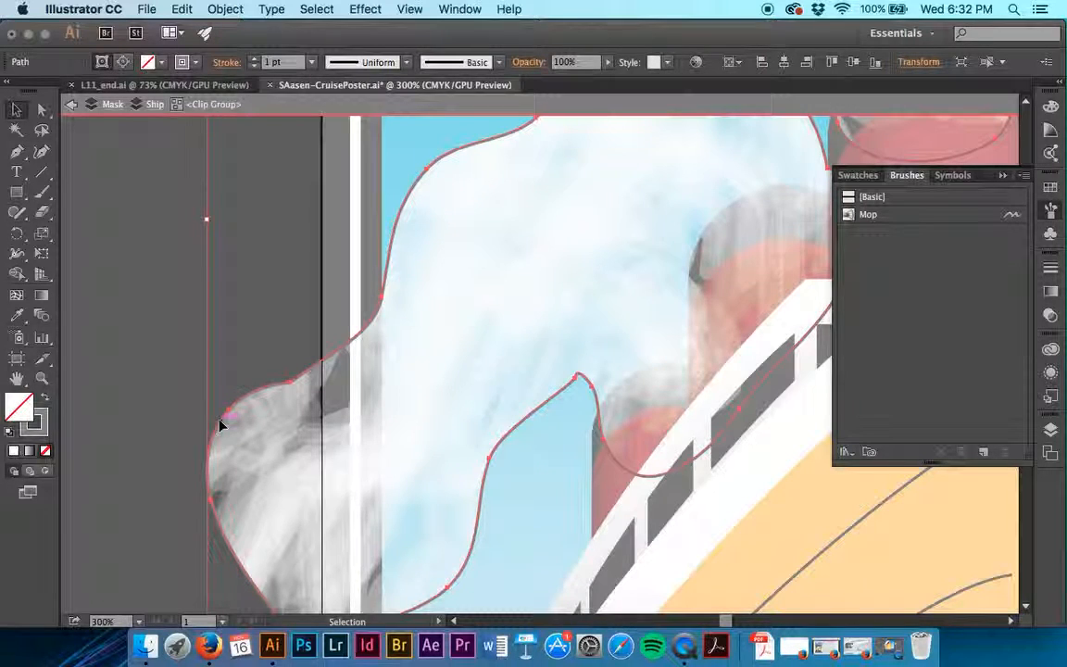
click(182, 170)
double_click(164, 516)
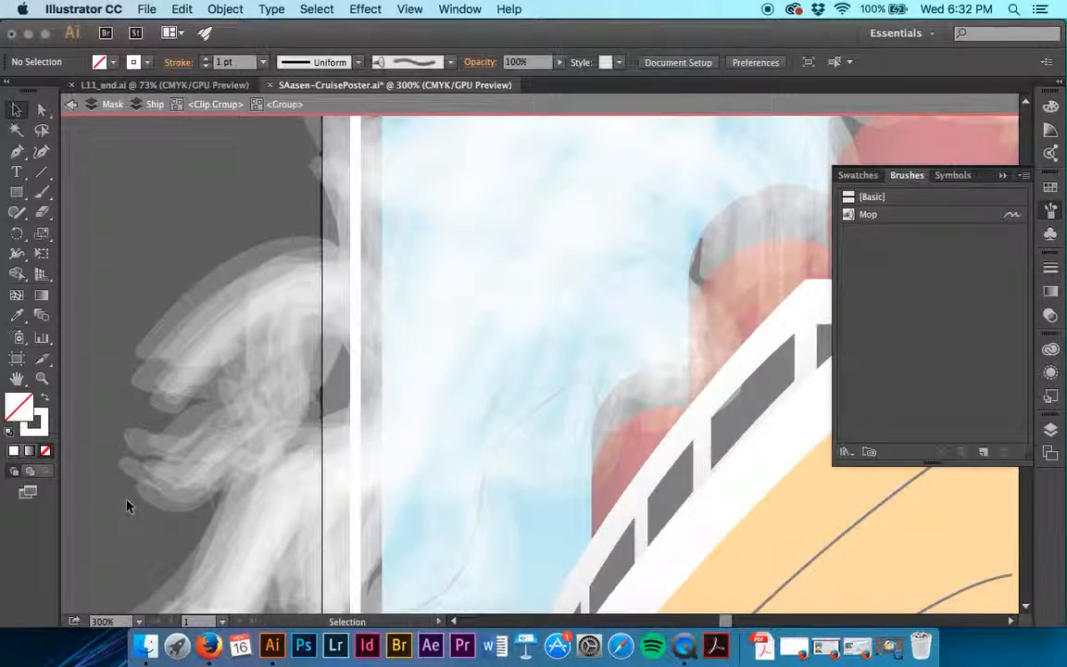
click(73, 104)
click(73, 104)
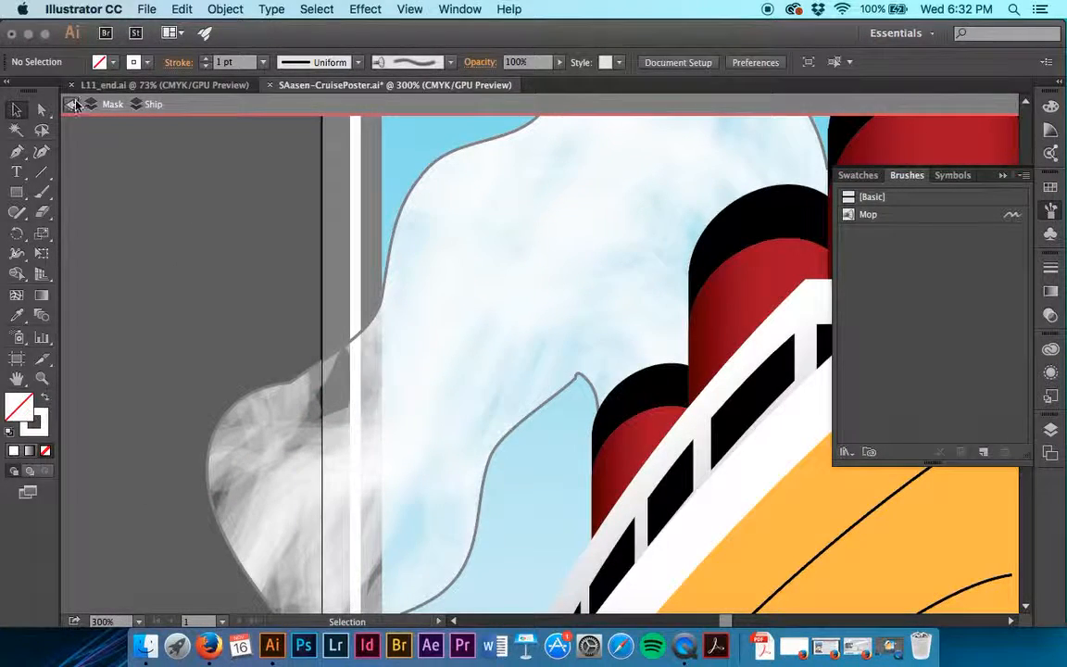
click(73, 104)
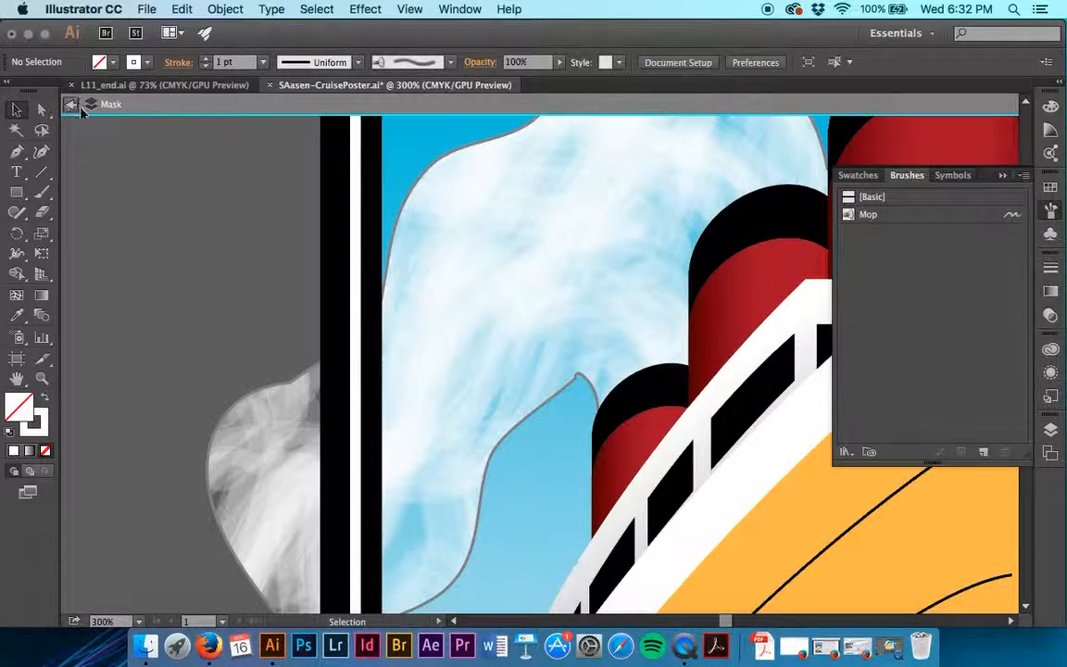
click(564, 232)
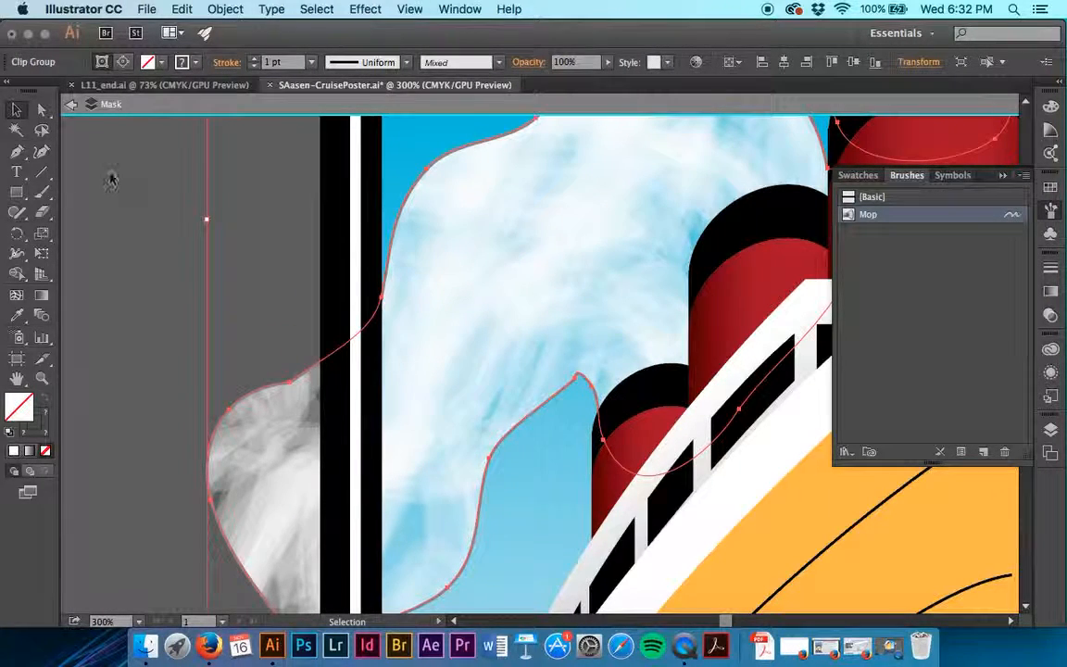
click(73, 104)
click(303, 10)
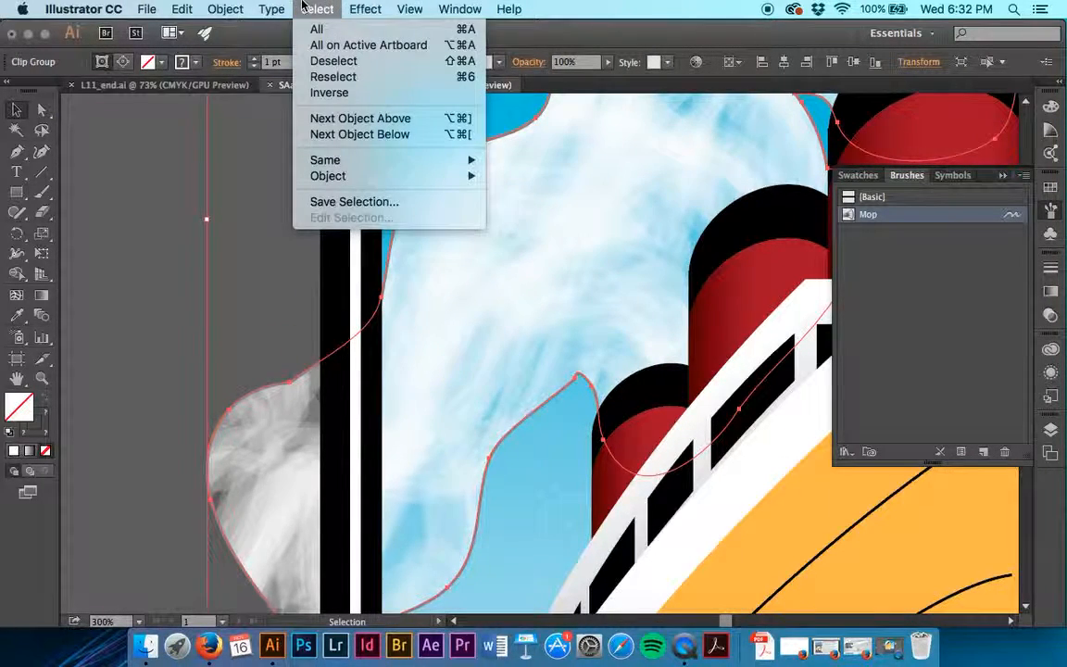
mouse_move(290, 6)
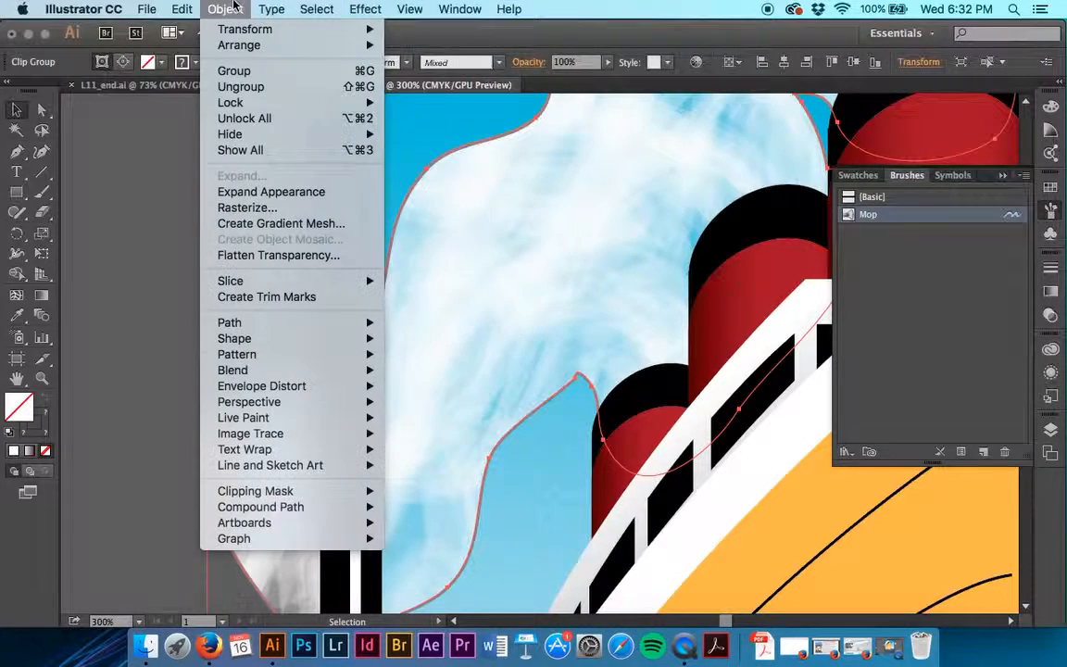
mouse_move(249, 9)
click(249, 9)
click(146, 209)
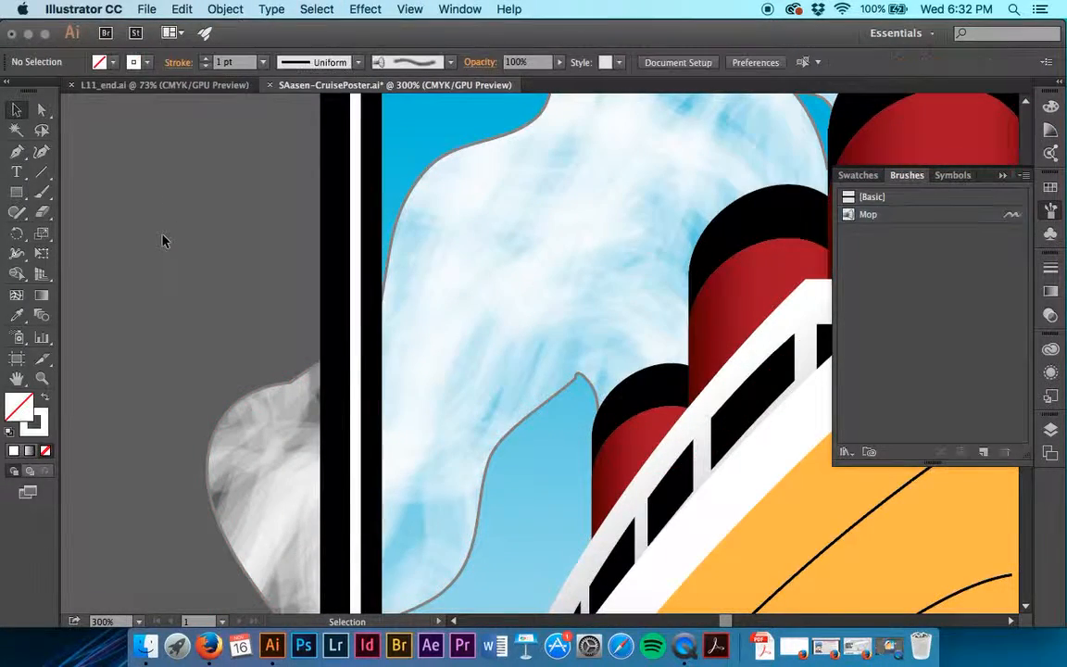
Select all bristle brush strokes in the artwork and lock the selection.
click(267, 8)
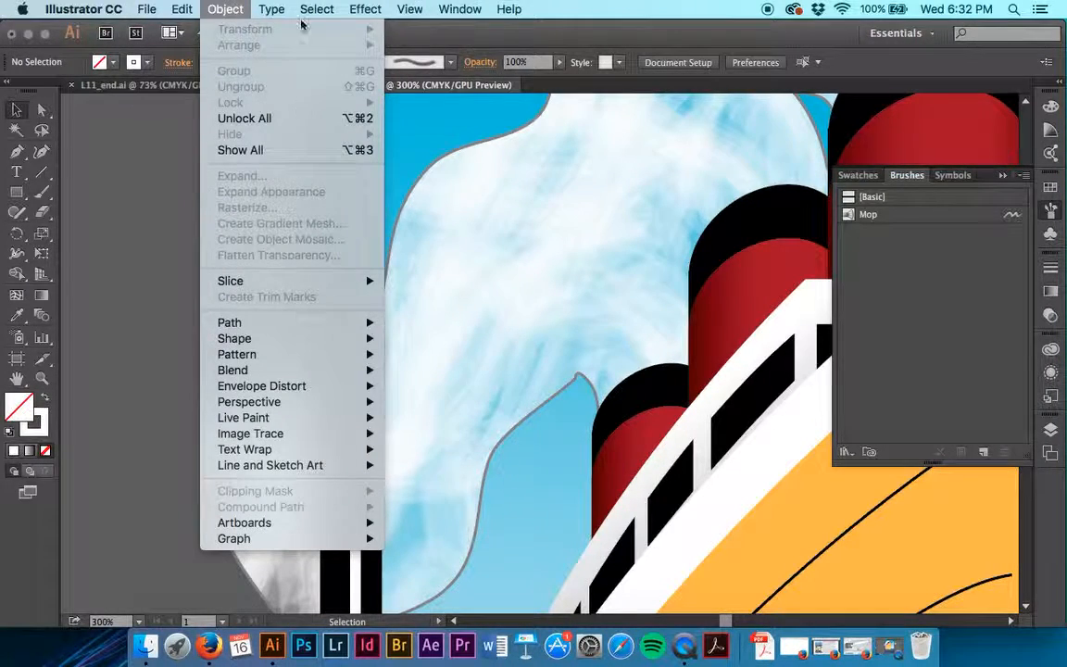
mouse_move(317, 8)
mouse_move(361, 176)
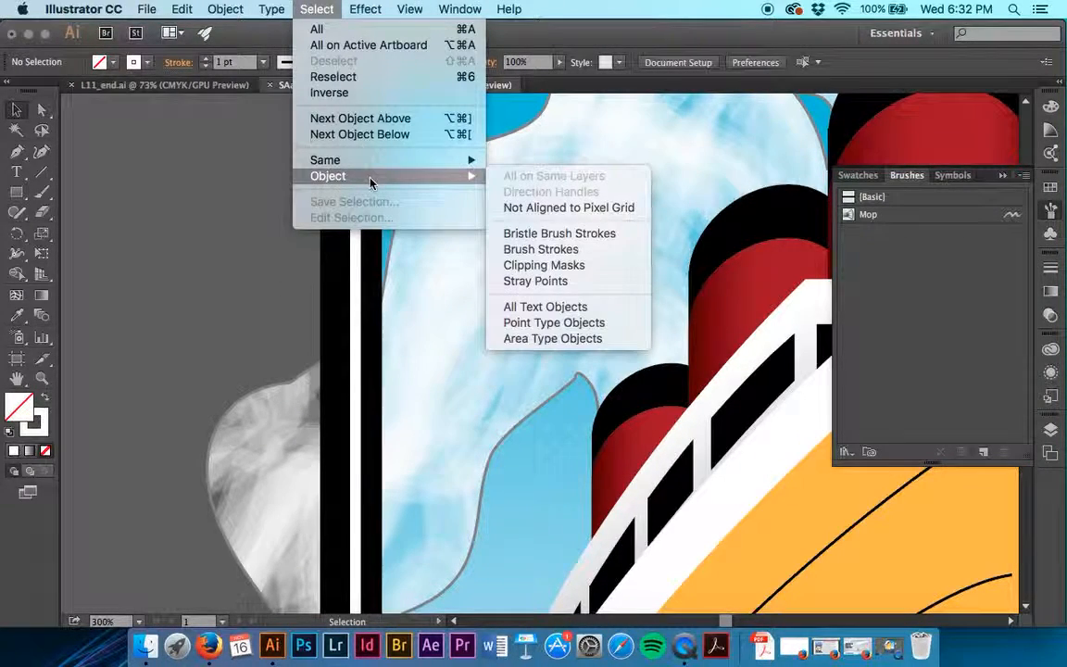
click(604, 233)
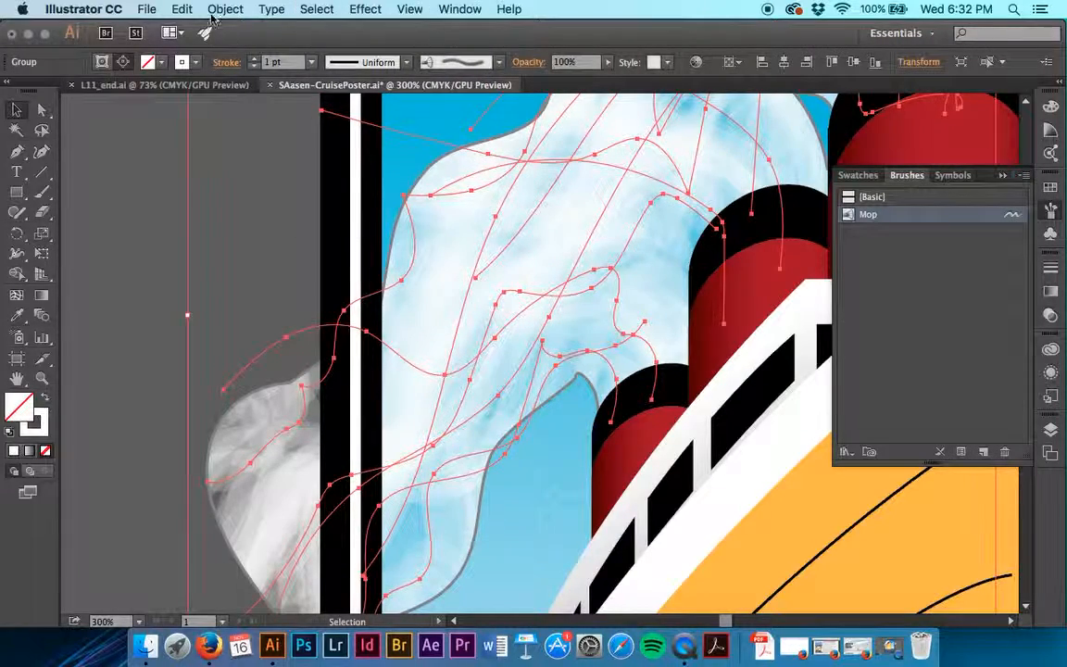
click(179, 9)
mouse_move(220, 8)
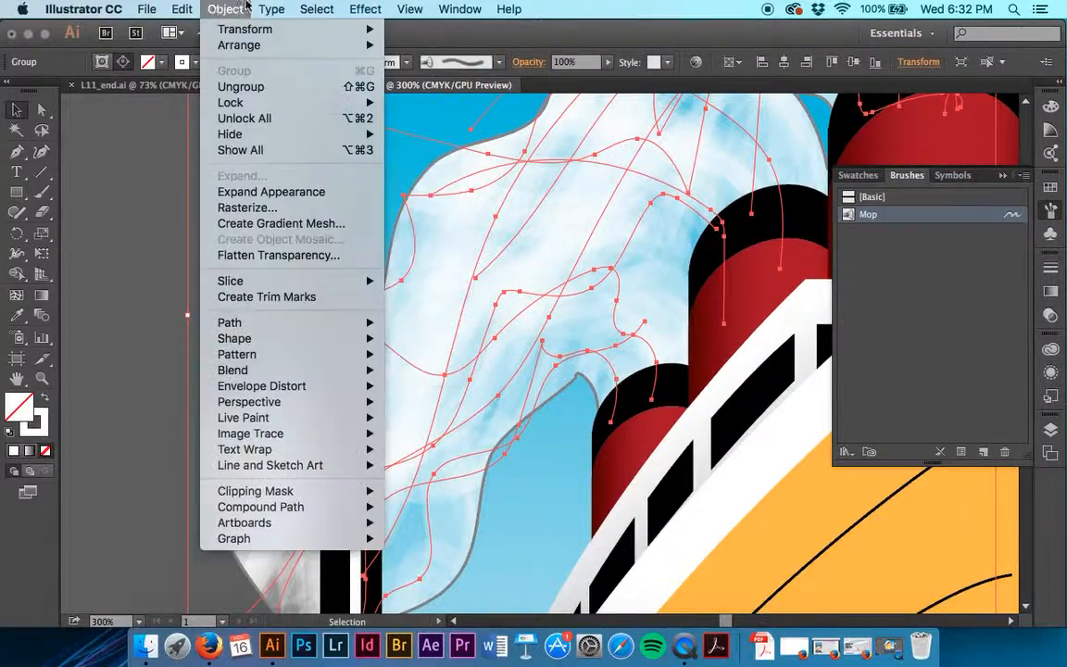
mouse_move(252, 103)
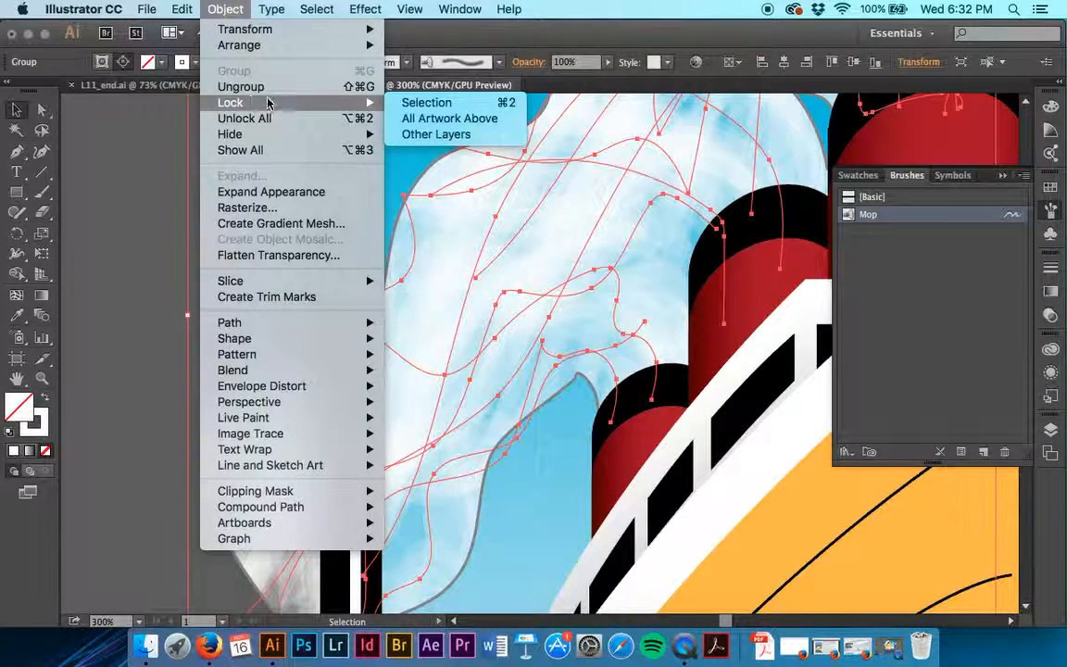
click(415, 104)
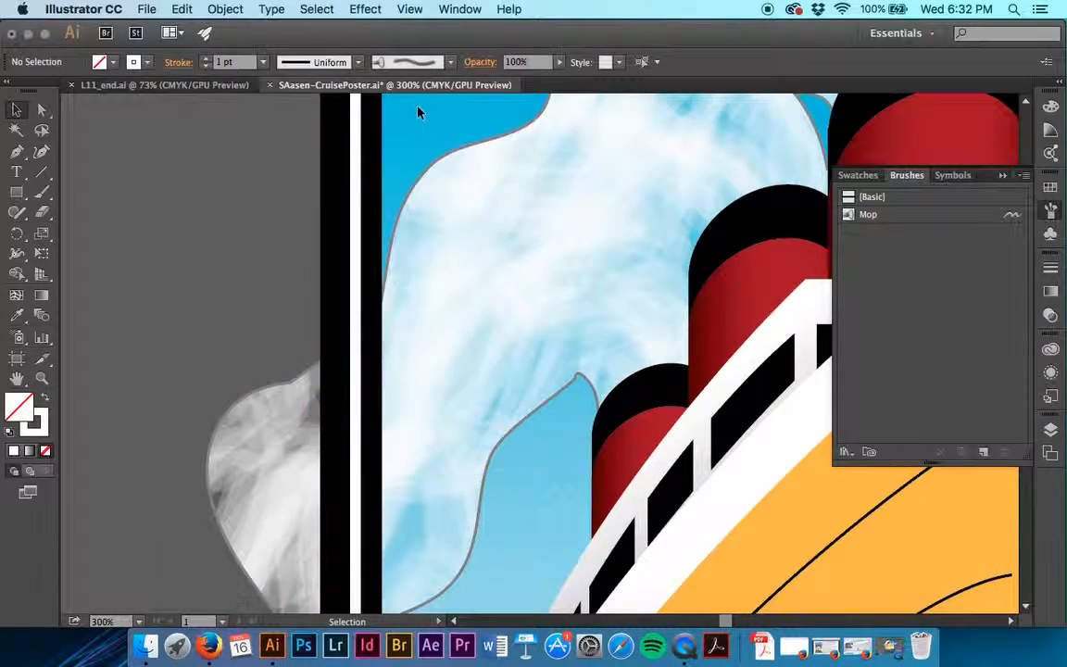
Try to remove the smoke outline by applying the None stroke swatch to the smoke clip group.
click(277, 390)
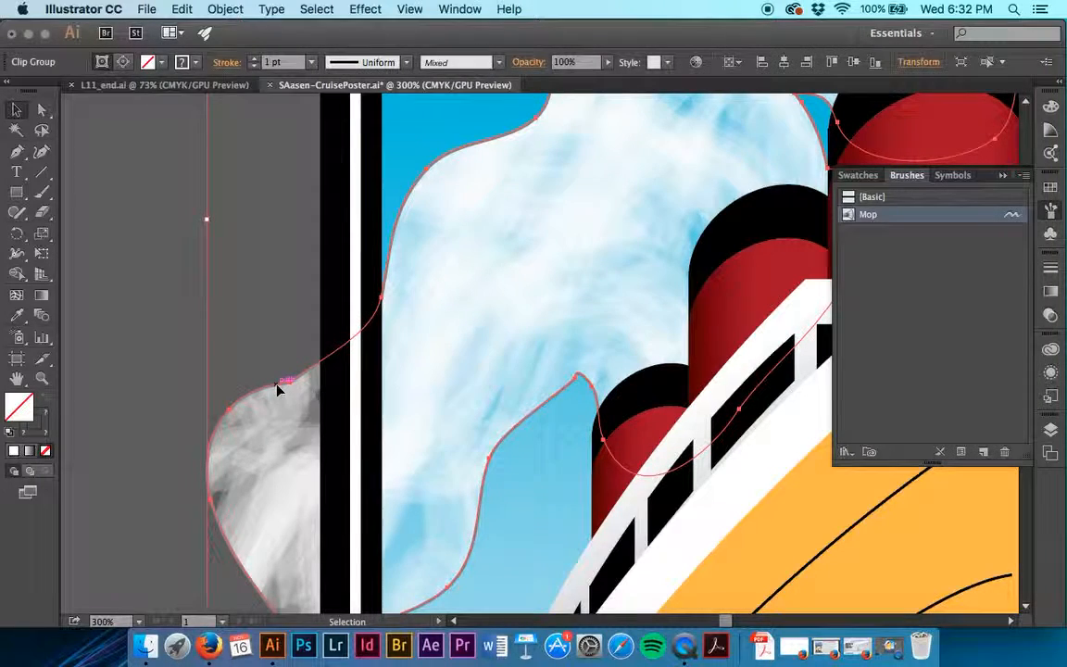
click(161, 62)
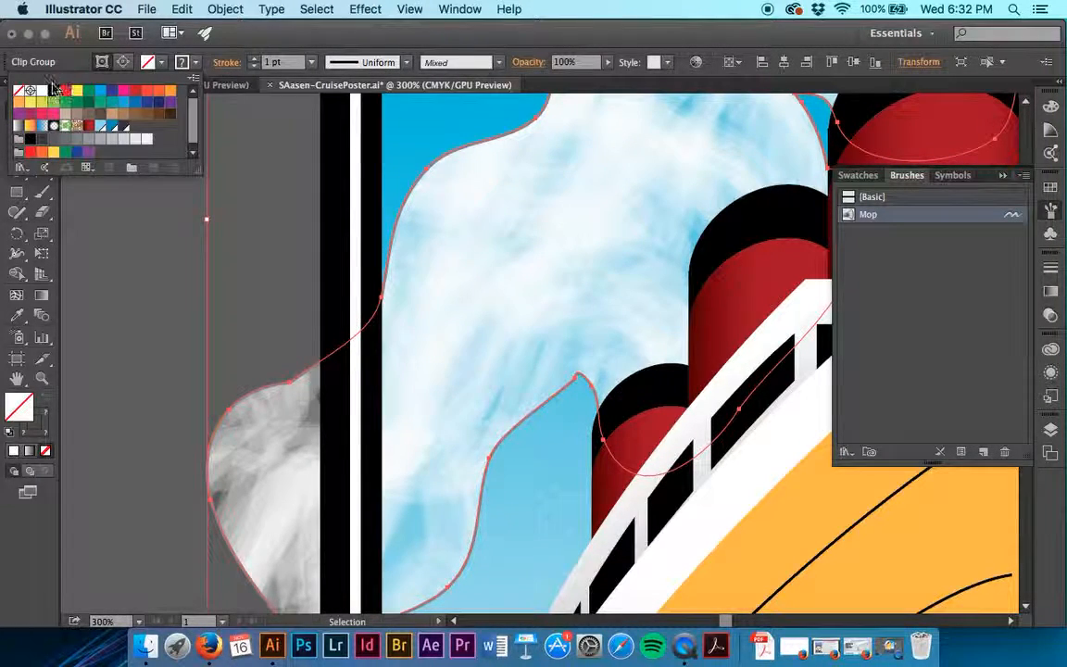
click(19, 92)
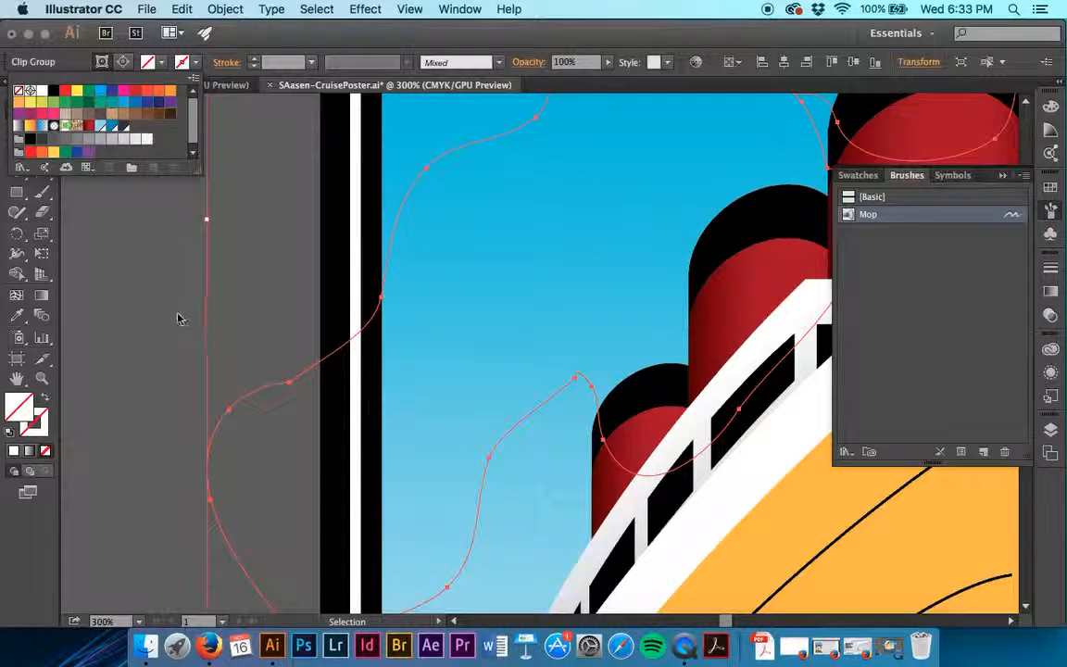
click(181, 61)
click(193, 64)
click(181, 279)
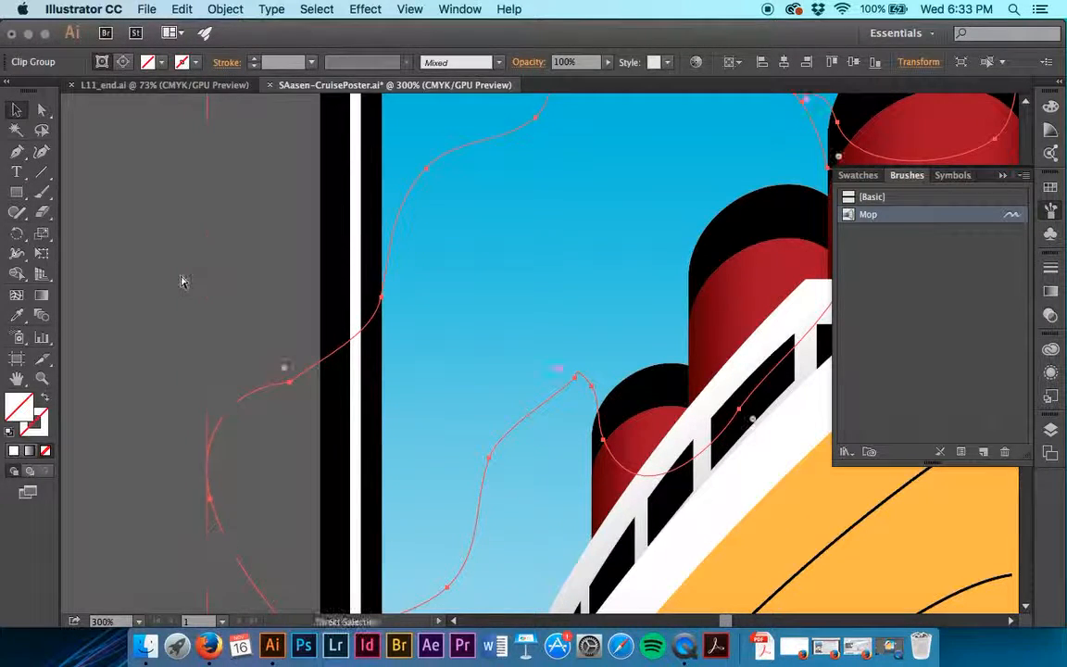
Undo the clip group's stroke change and the lock on the brush strokes, and clear the selection.
key(super+z)
key(super+z)
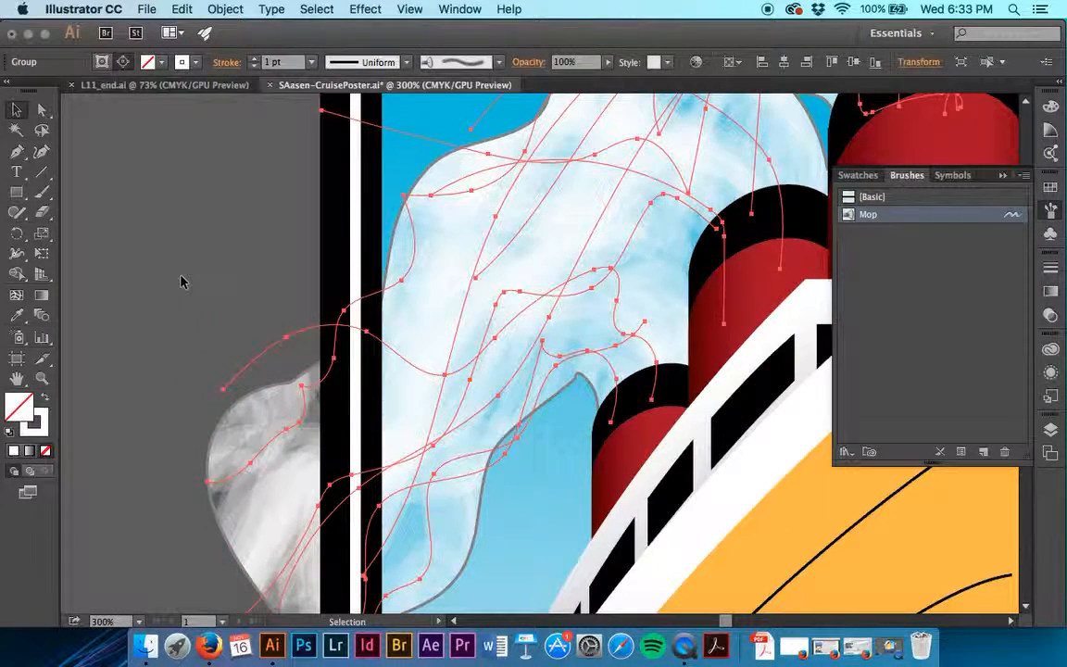
click(164, 210)
Select the smoke clip group and expand the Ship layer down to the group's clipping path and nested brush stroke group.
click(556, 263)
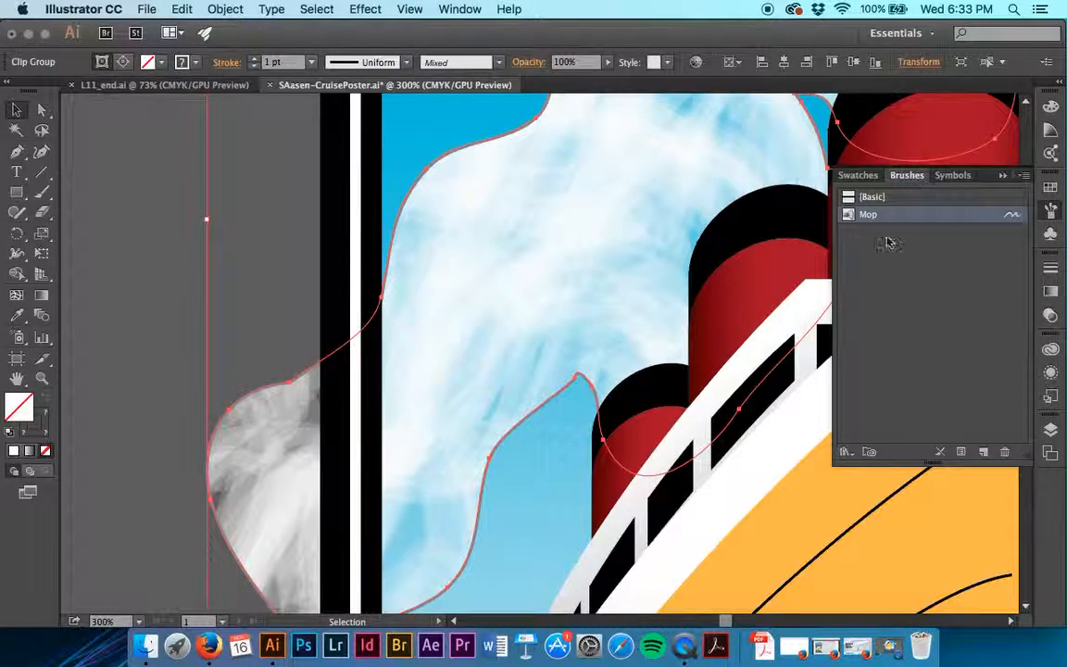
click(1050, 429)
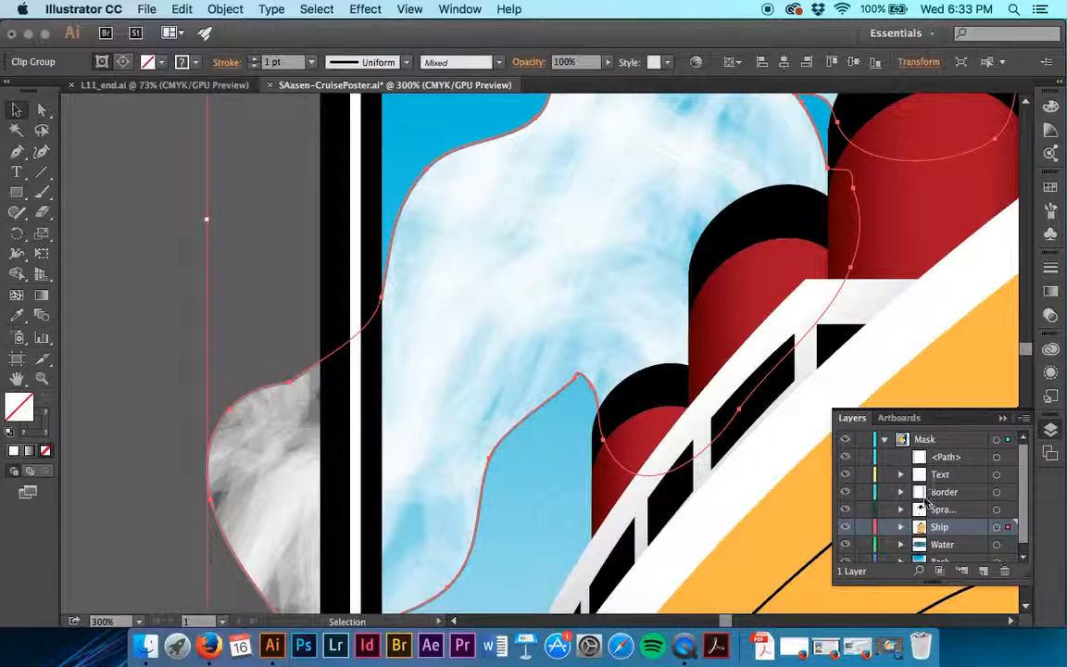
scroll(926, 500, down, 1)
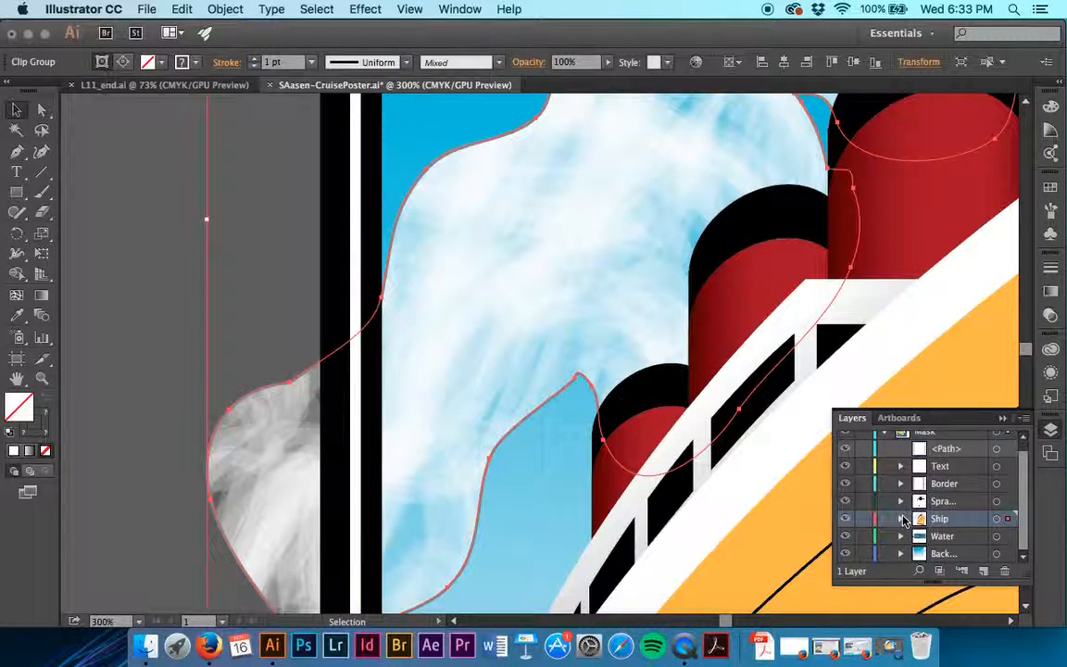
click(901, 518)
scroll(903, 521, down, 3)
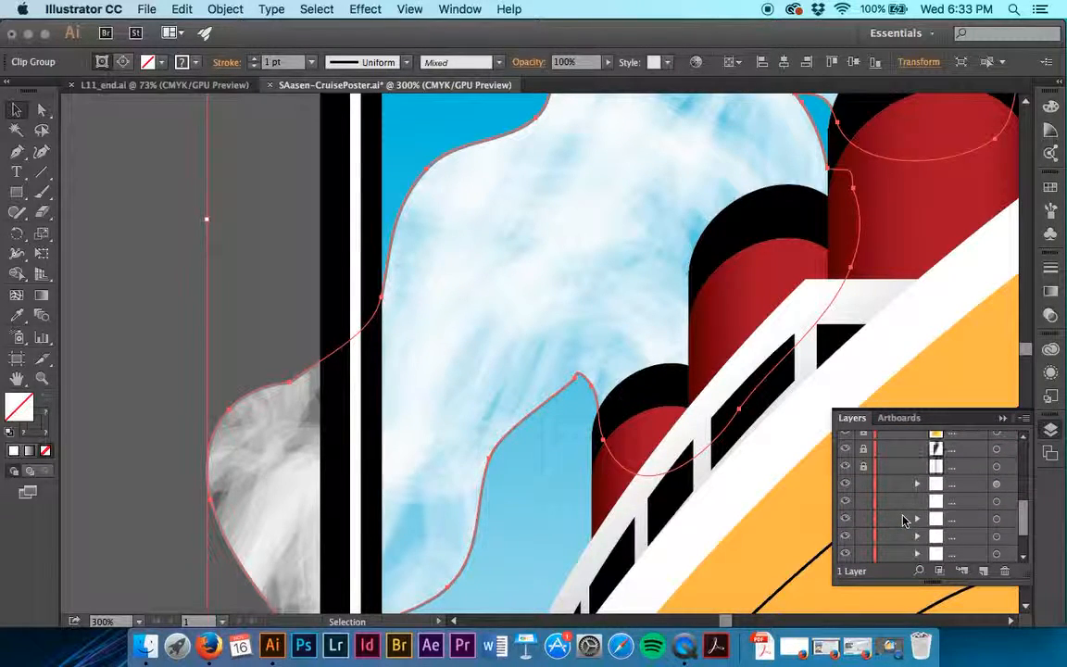
scroll(908, 515, down, 3)
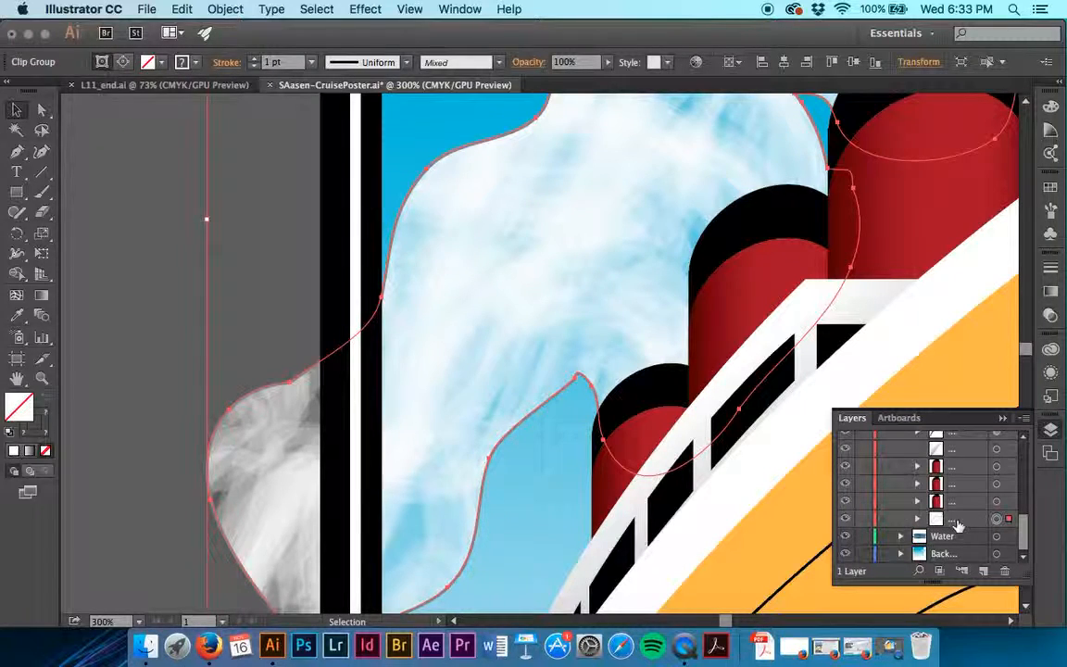
click(918, 519)
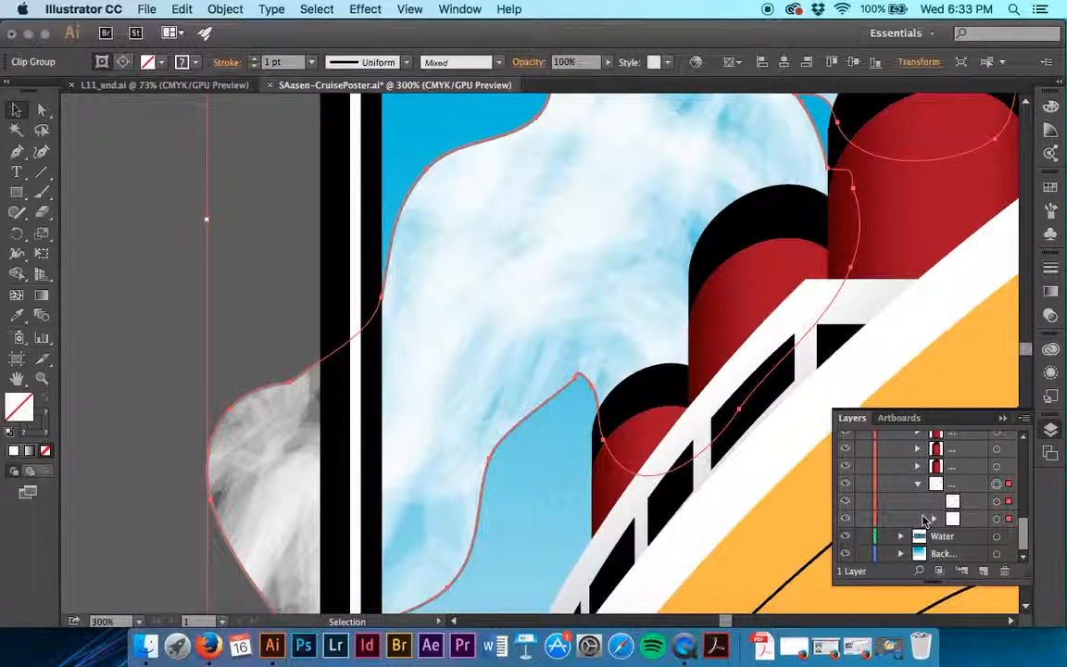
Toggle the visibility of the smoke's clipping path, and hide and lock the brush stroke group nested beneath it.
click(843, 506)
click(844, 506)
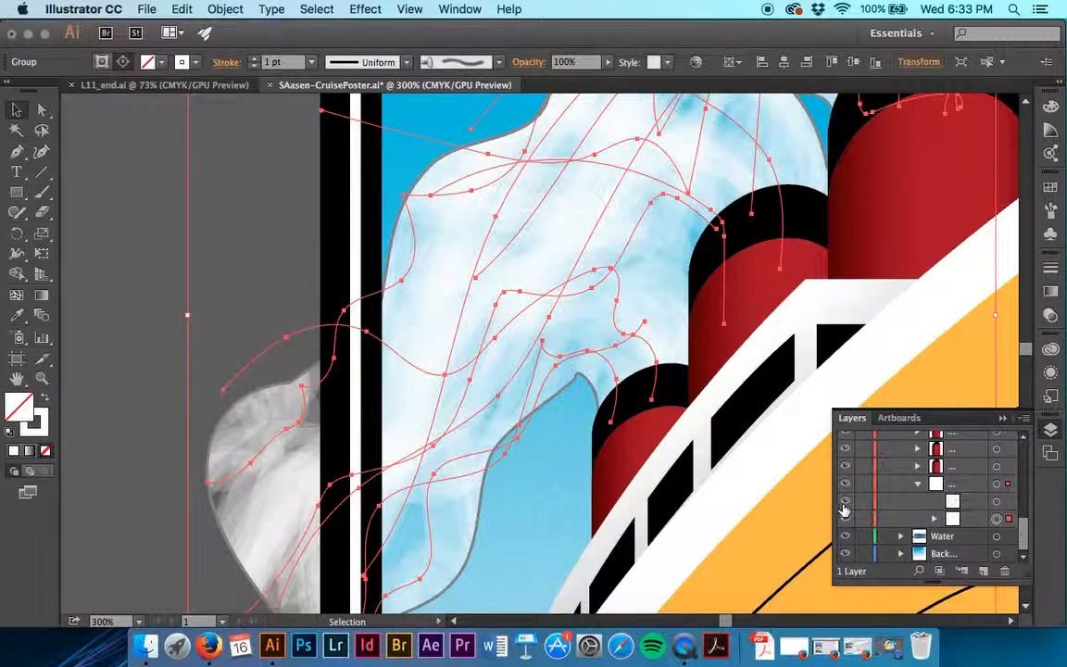
click(98, 271)
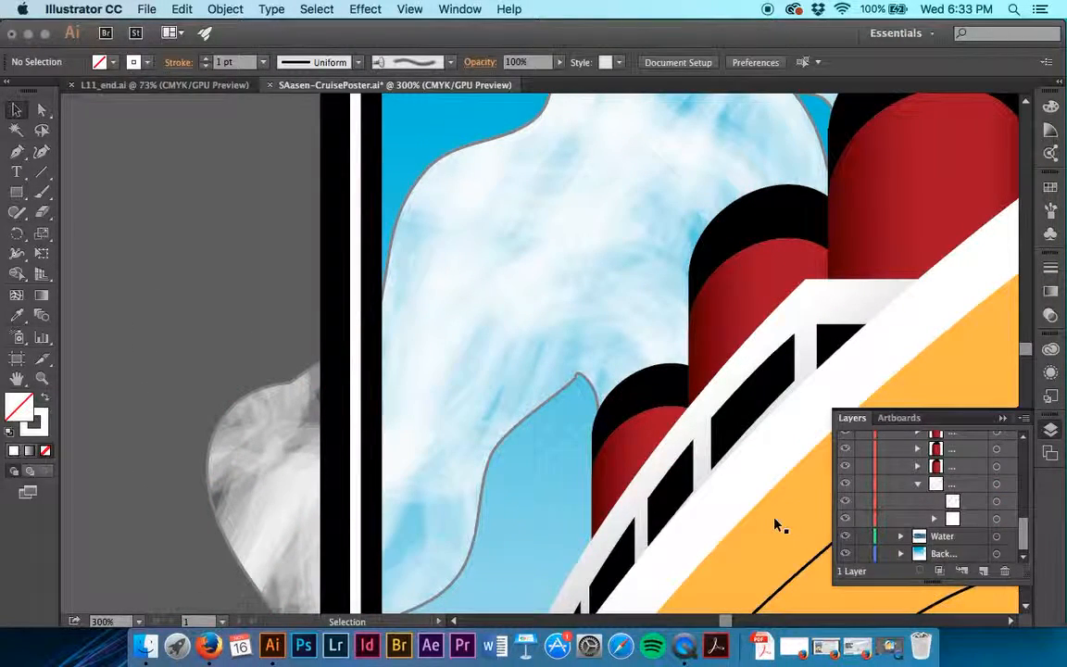
click(845, 519)
click(844, 520)
click(844, 521)
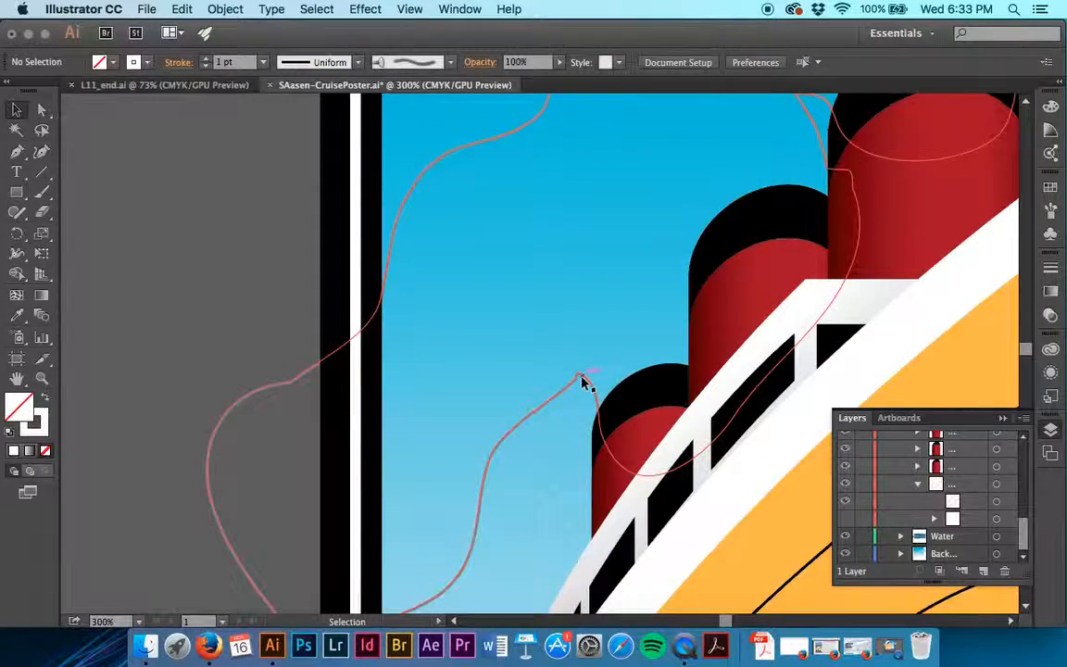
click(862, 520)
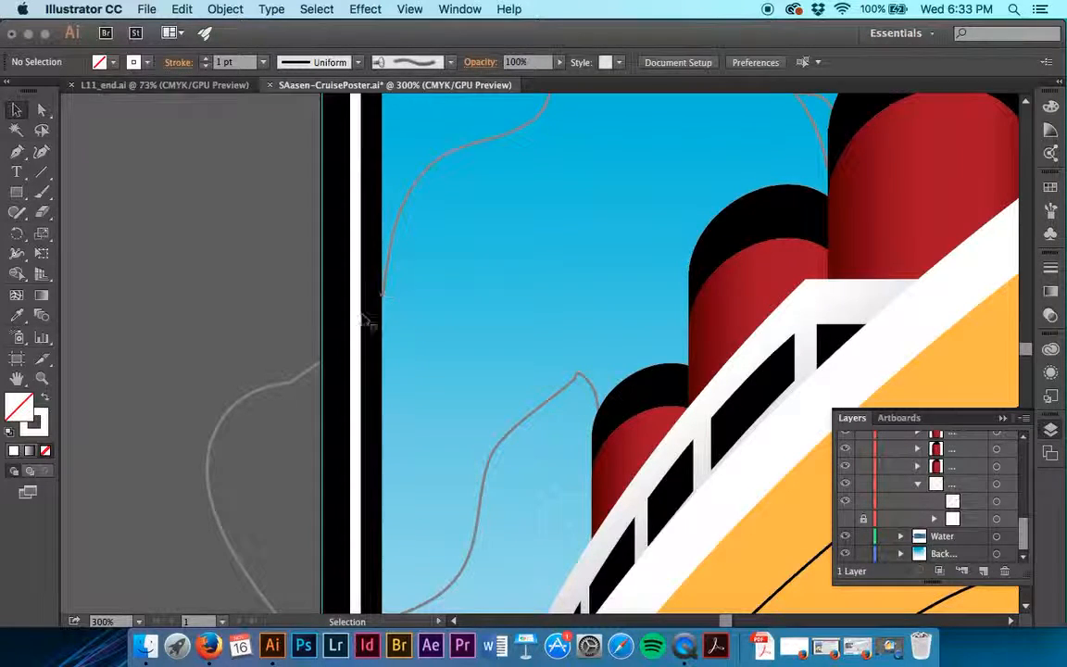
Set the smoke outline's stroke to None, and show and unlock the nested brush stroke group.
click(275, 394)
click(194, 65)
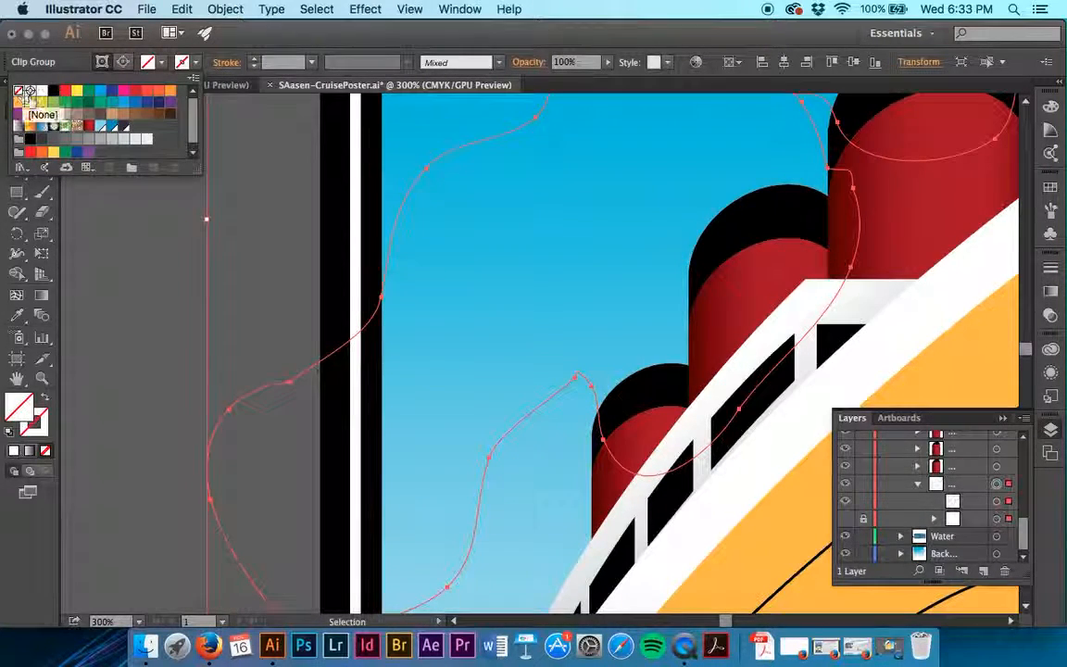
click(19, 91)
click(845, 521)
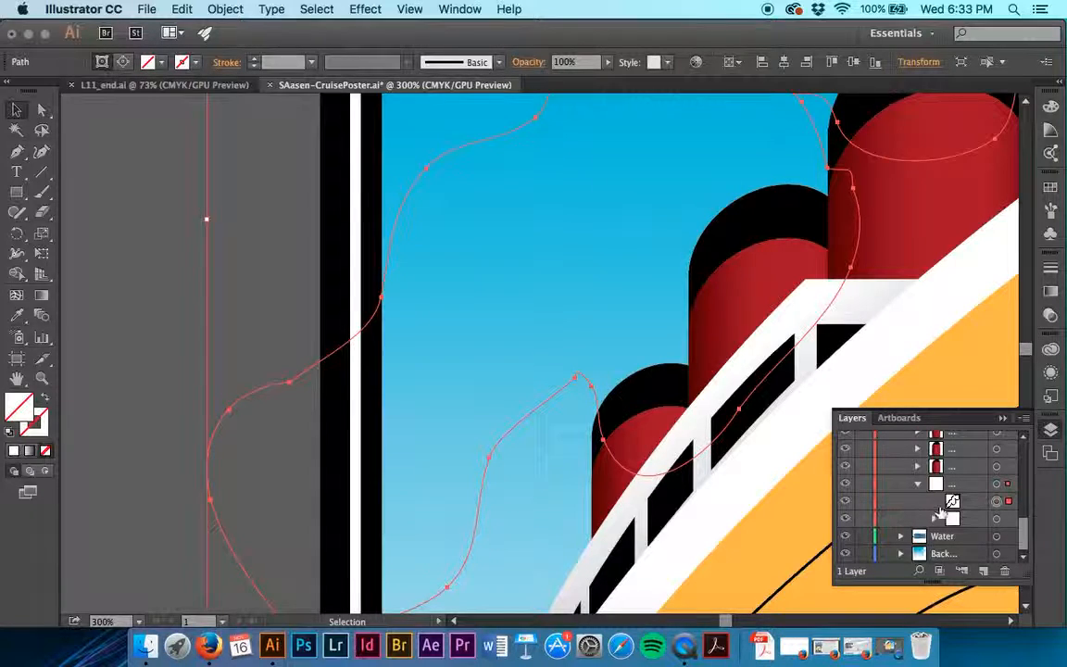
Check the smoke area beside the funnels for its clipping path and brush strokes, leaving nothing selected.
click(615, 286)
click(556, 315)
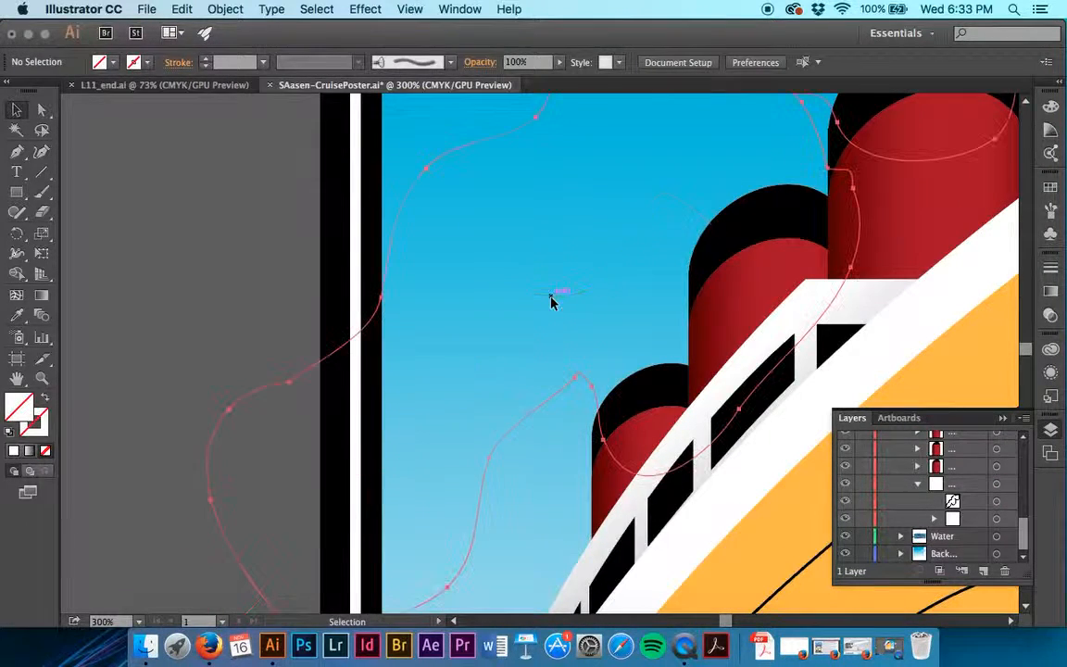
click(170, 169)
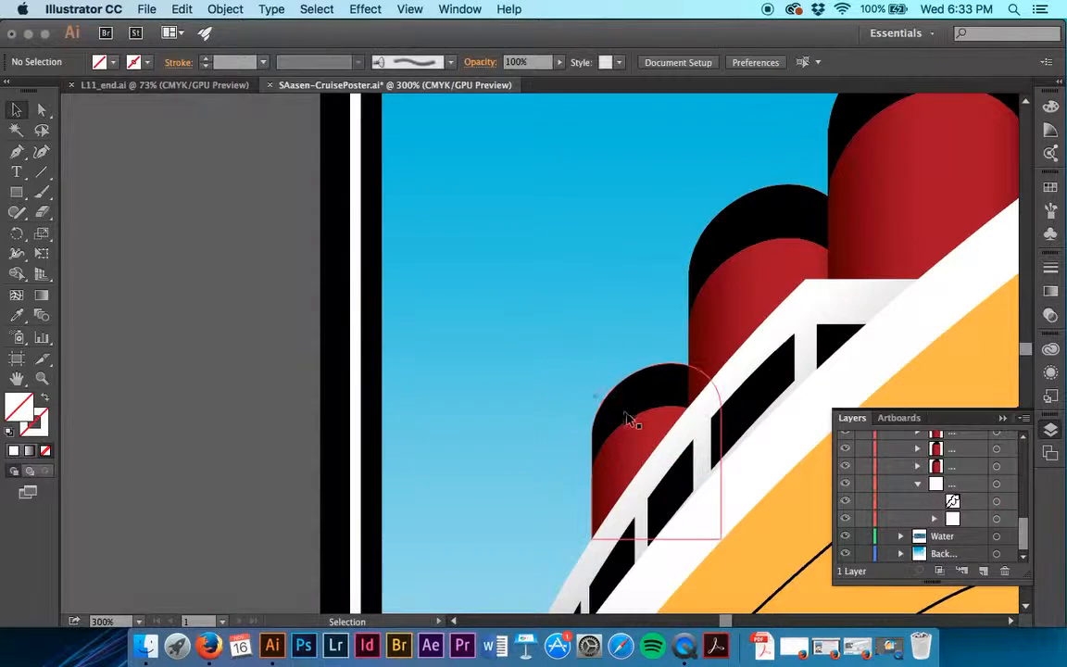
click(559, 290)
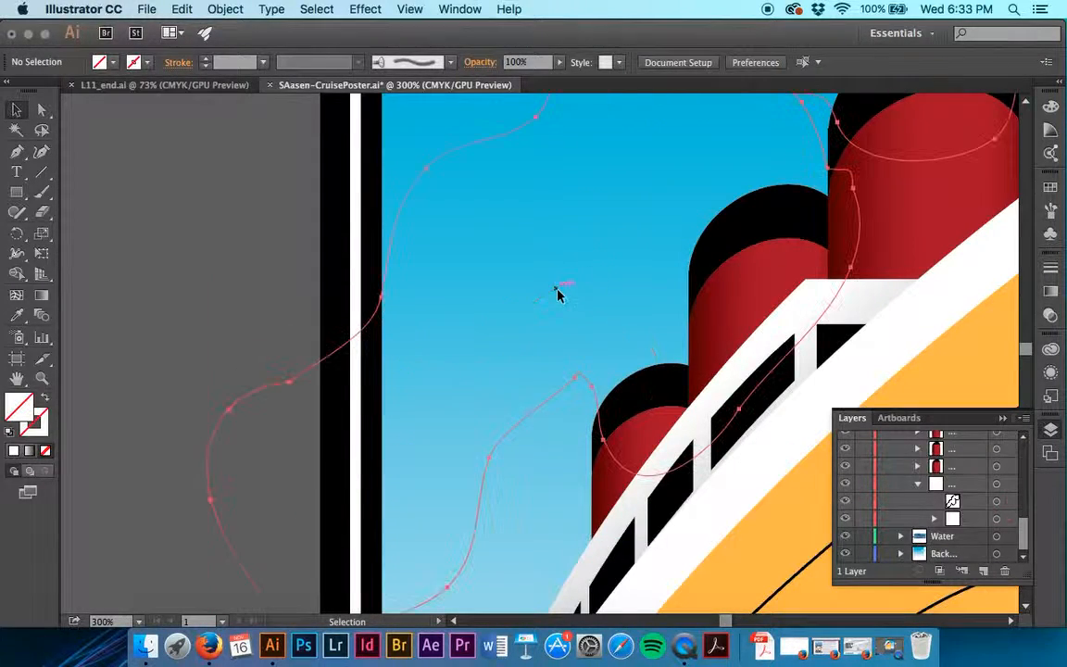
click(254, 8)
click(109, 181)
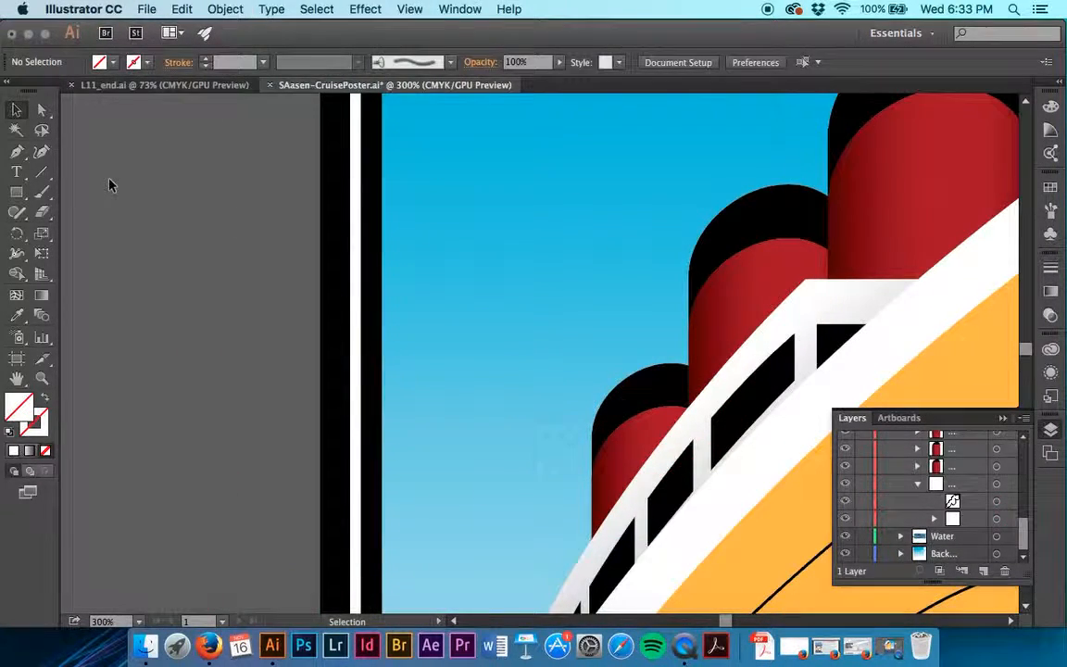
Select all bristle brush strokes in the smoke, set their stroke colour to white, and deselect them.
click(267, 8)
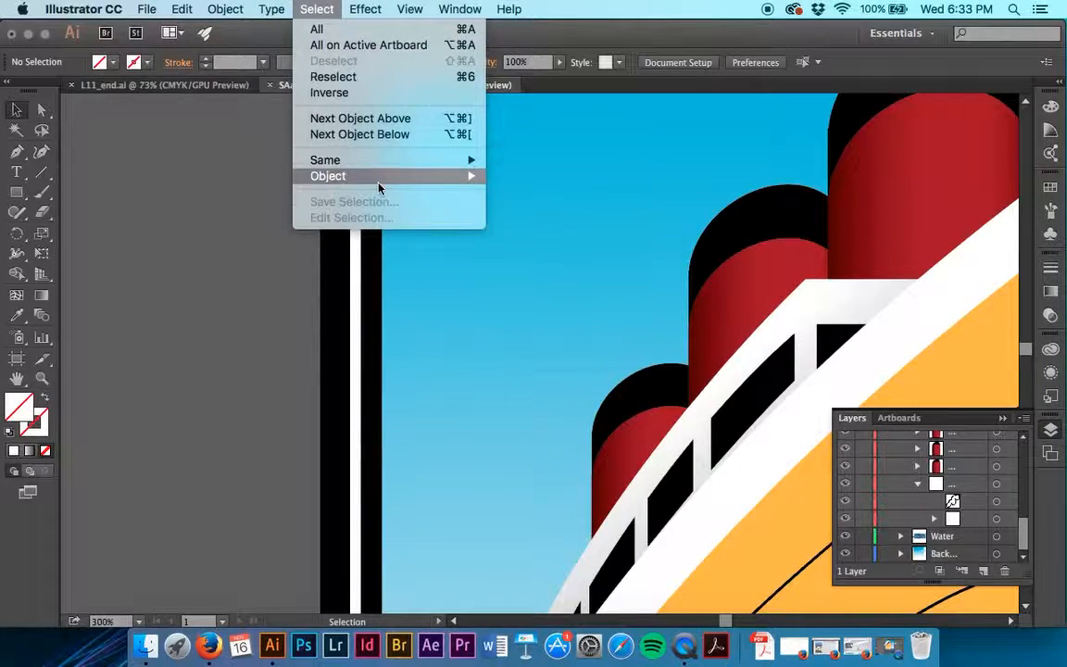
mouse_move(375, 176)
click(622, 240)
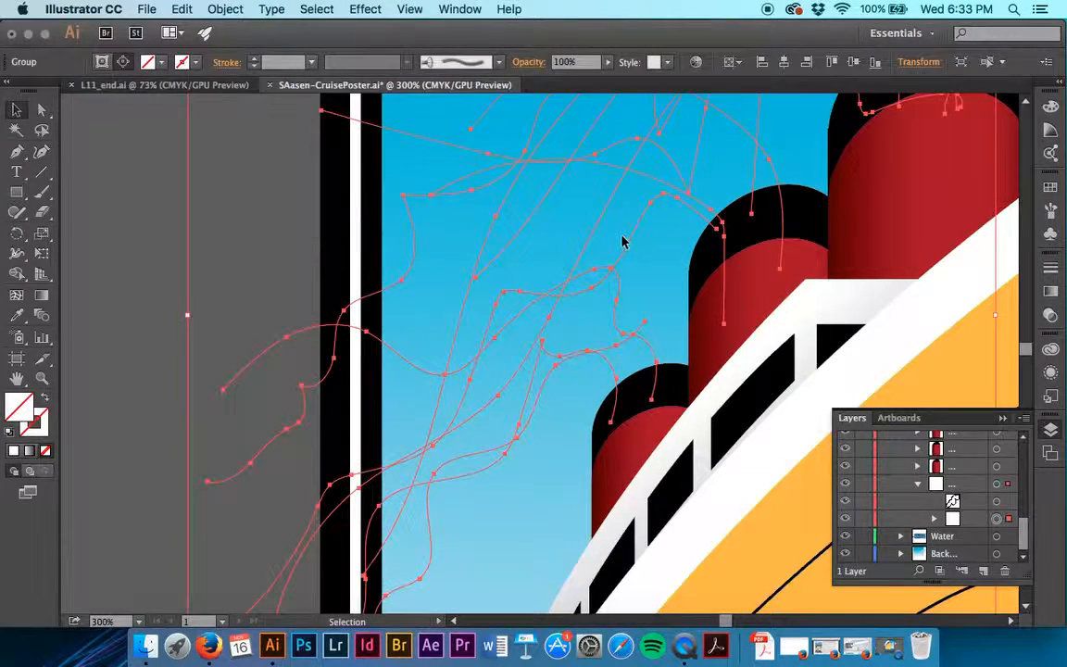
click(182, 62)
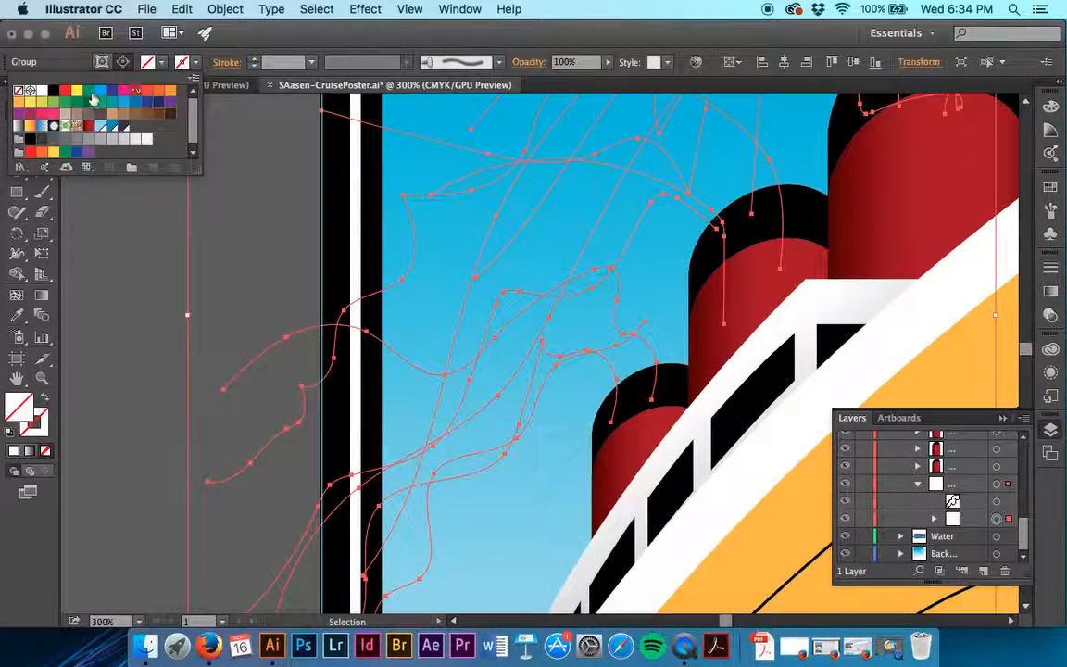
click(42, 90)
click(145, 265)
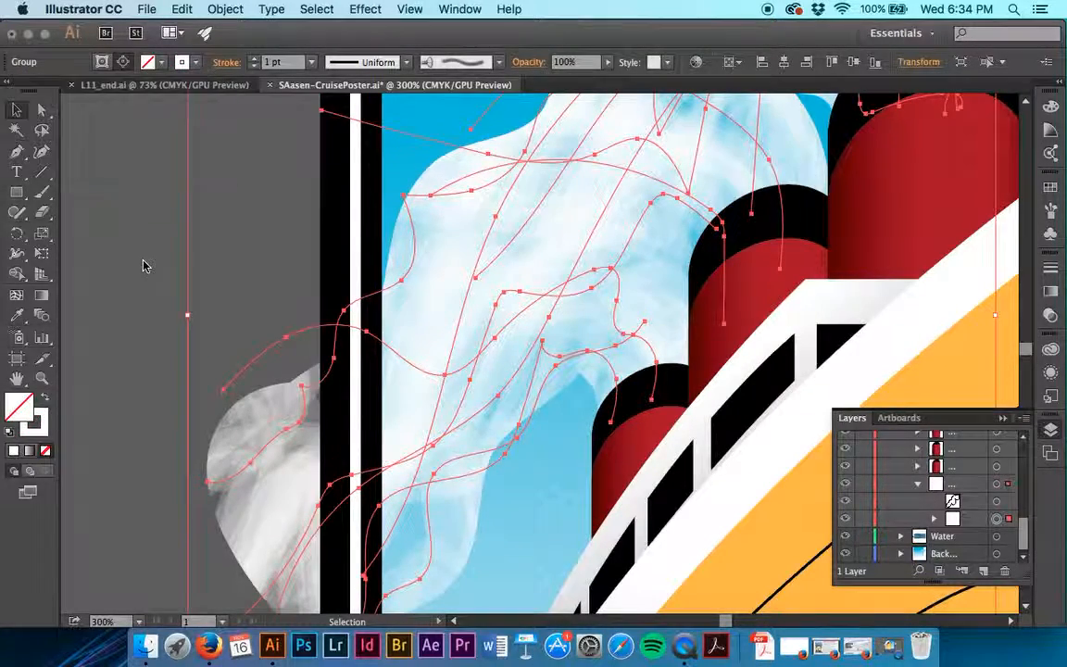
click(99, 305)
scroll(99, 306, up, 2)
key(super+minus)
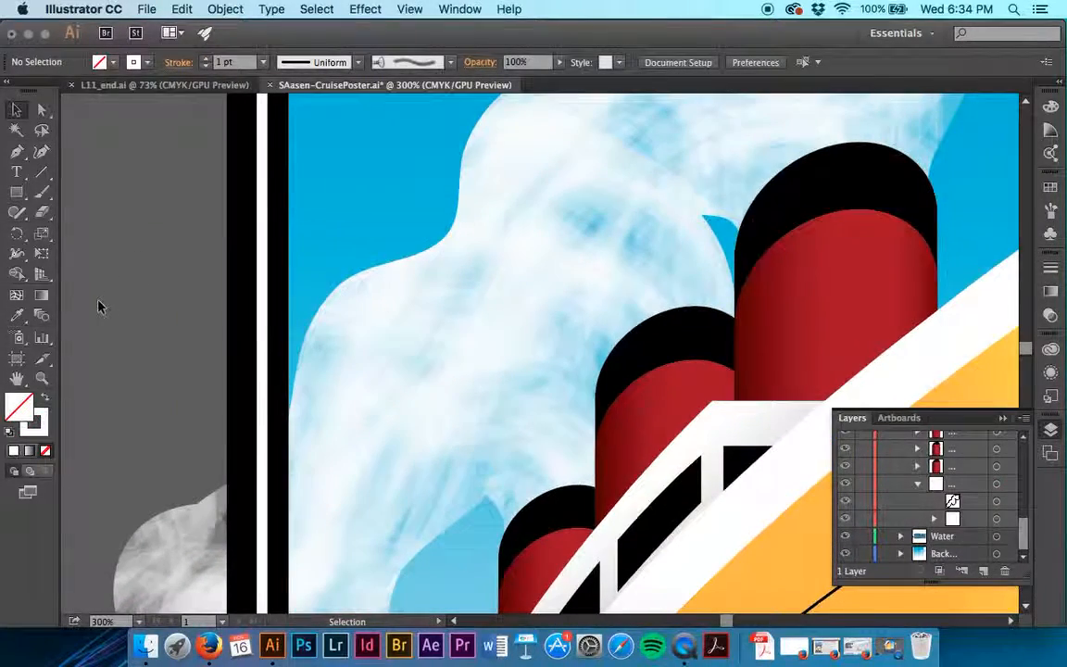
key(super+minus)
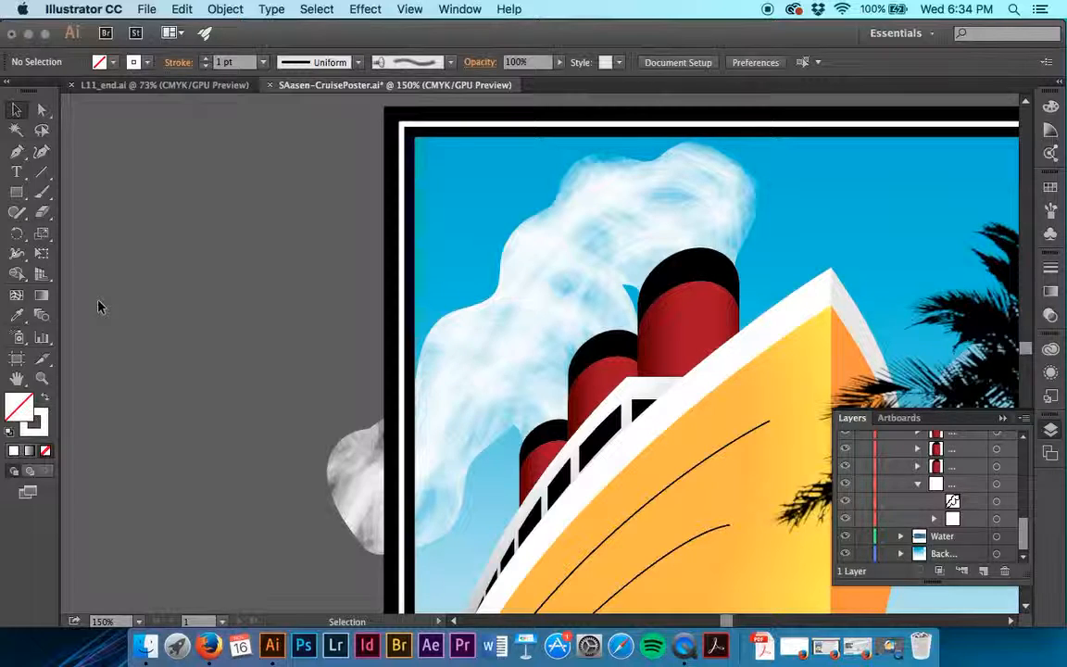
Collapse the Ship layer and hide the layer directly above it that holds the palm fronds.
scroll(894, 491, up, 3)
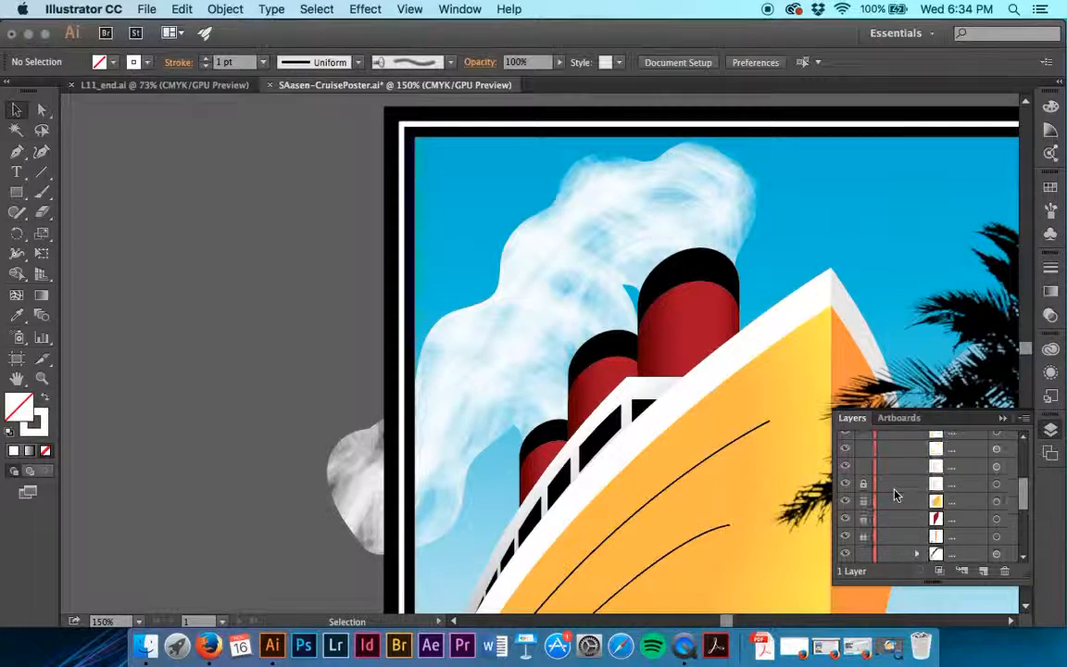
scroll(895, 494, up, 5)
click(903, 503)
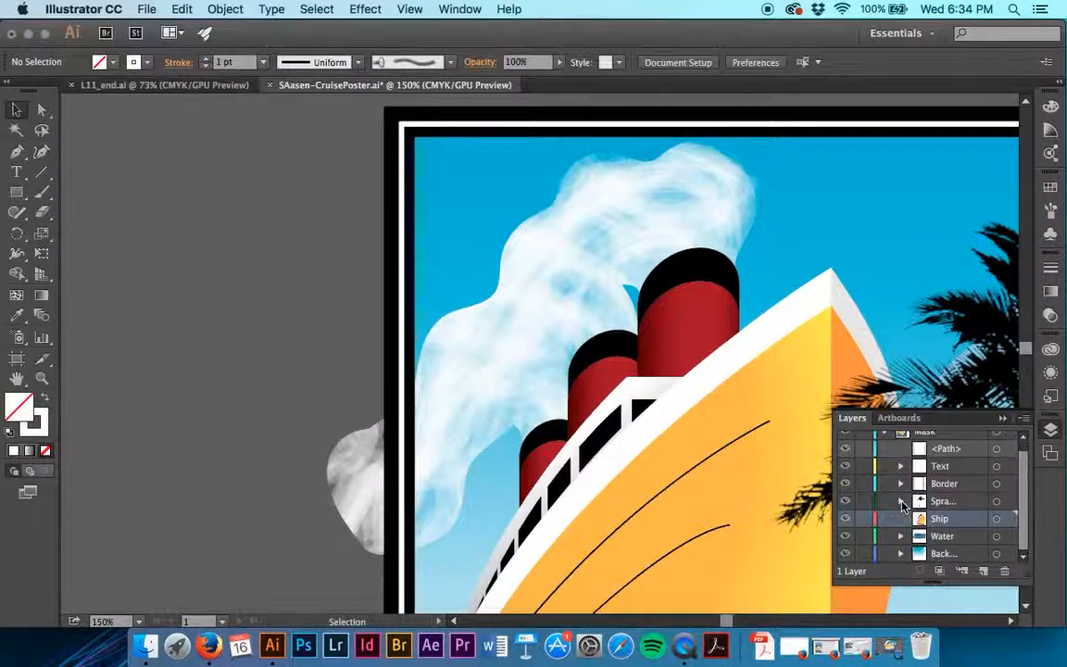
click(845, 501)
Review the whole cruise poster and save the file.
scroll(732, 428, right, 3)
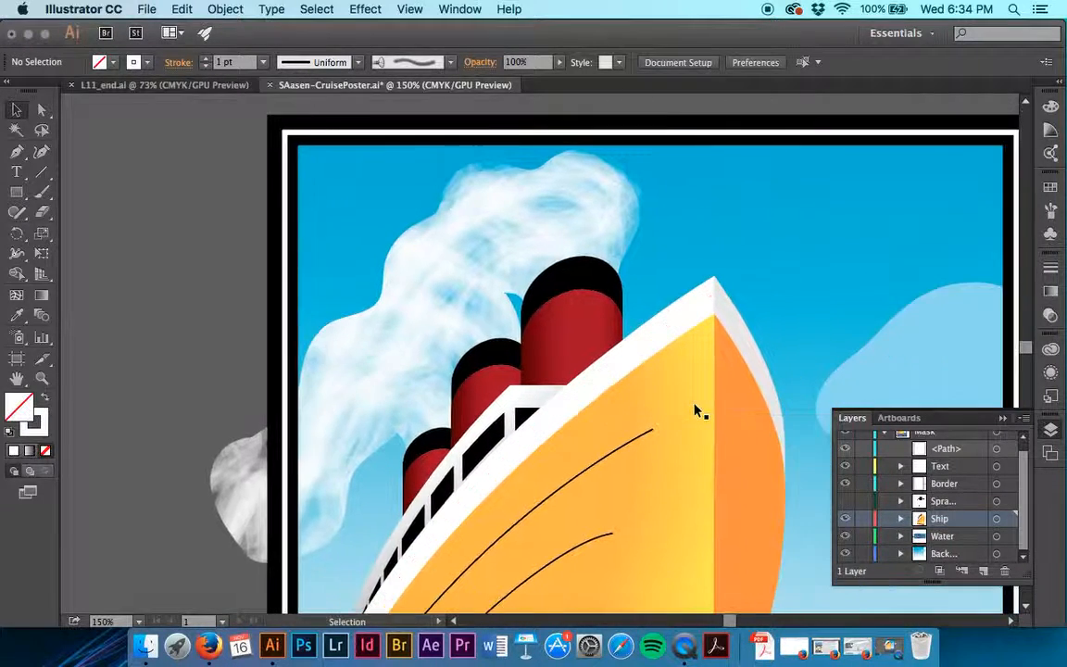
scroll(697, 411, down, 5)
scroll(697, 411, down, 3)
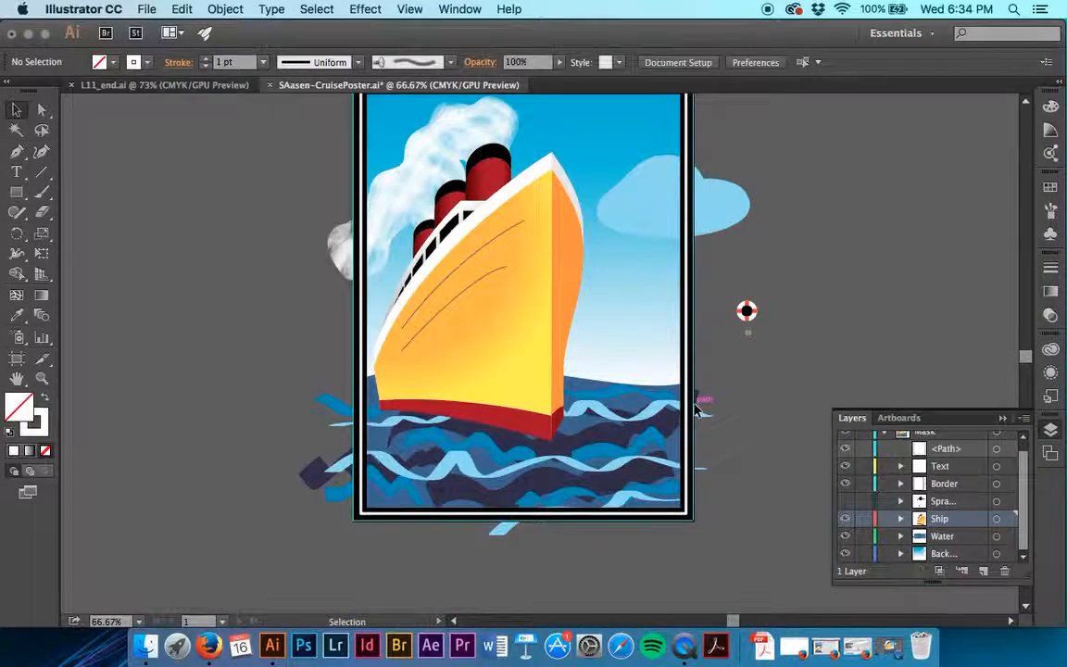
key(super)
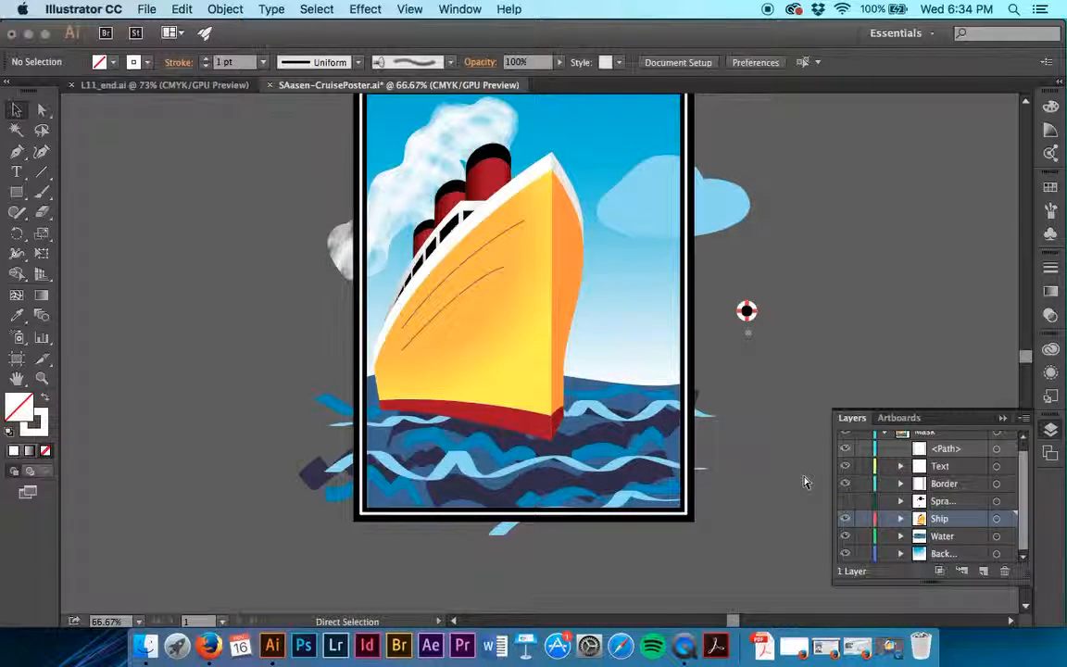
key(super+s)
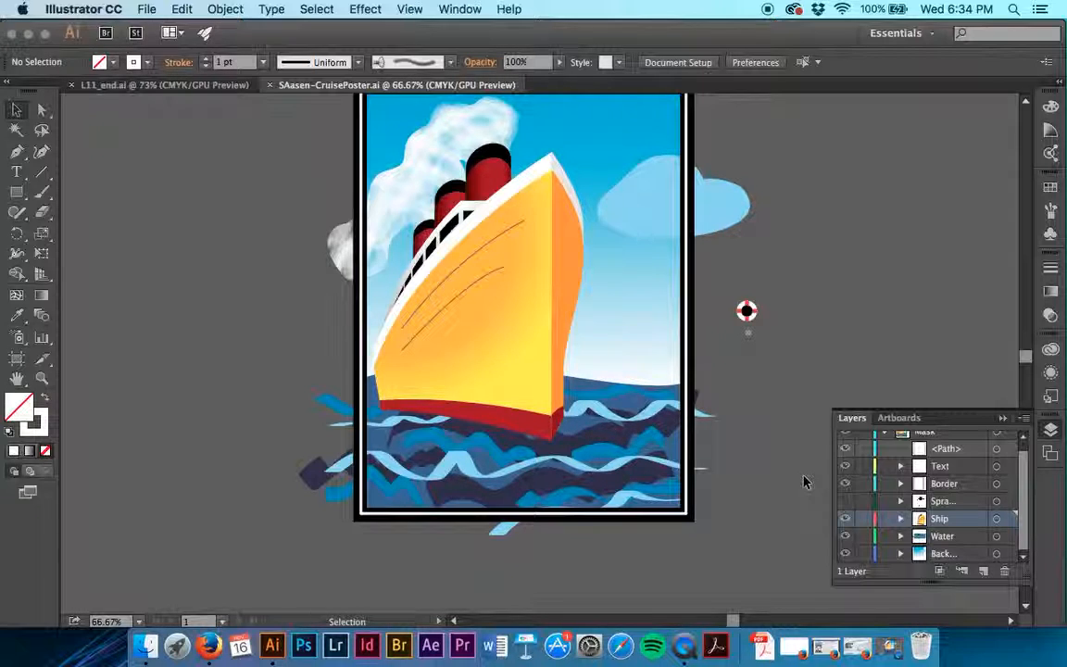